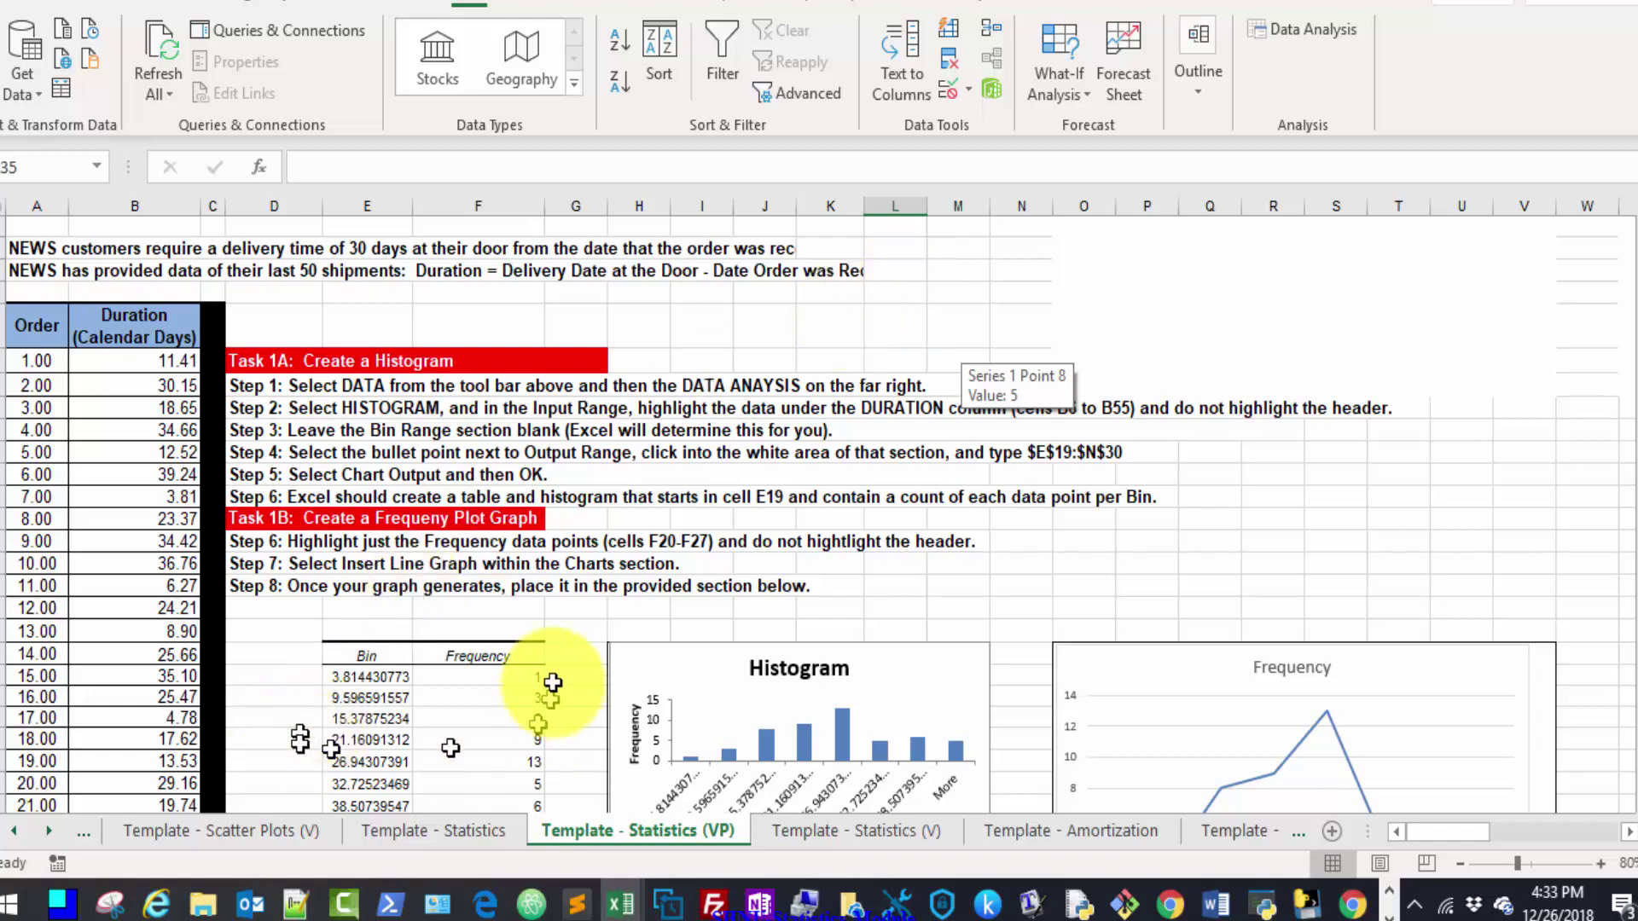
Review the NEWS delivery requirement, the shipment note, and the Order and Duration (Calendar Days) data columns
{"action": "left_click", "coordinate": [26, 246]}
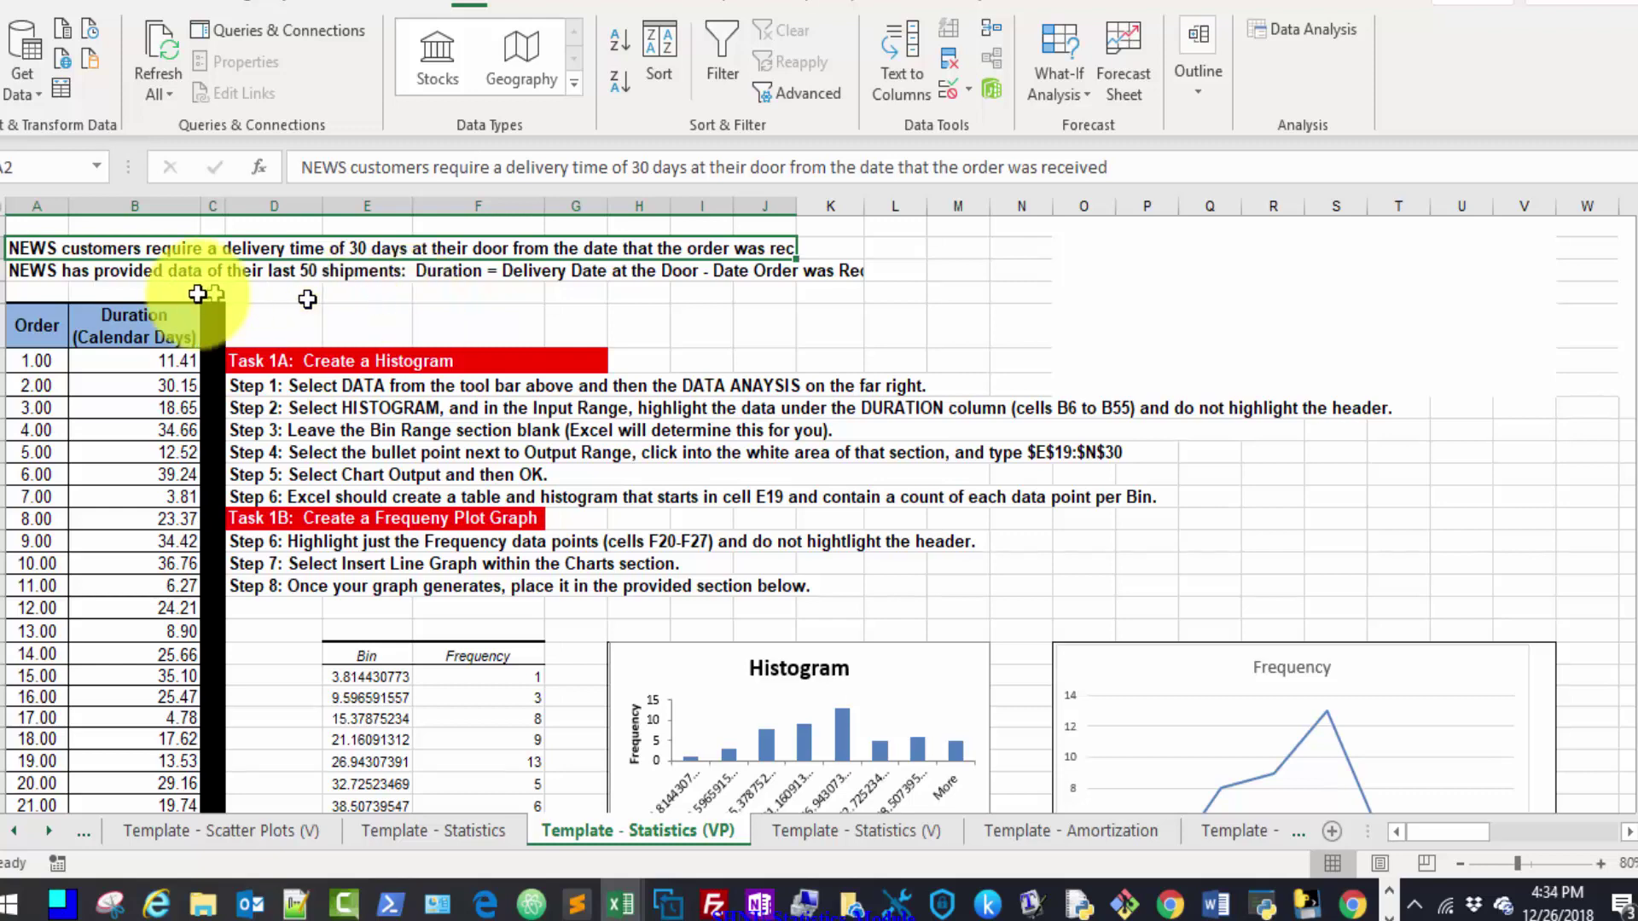
{"action": "left_click", "coordinate": [33, 269]}
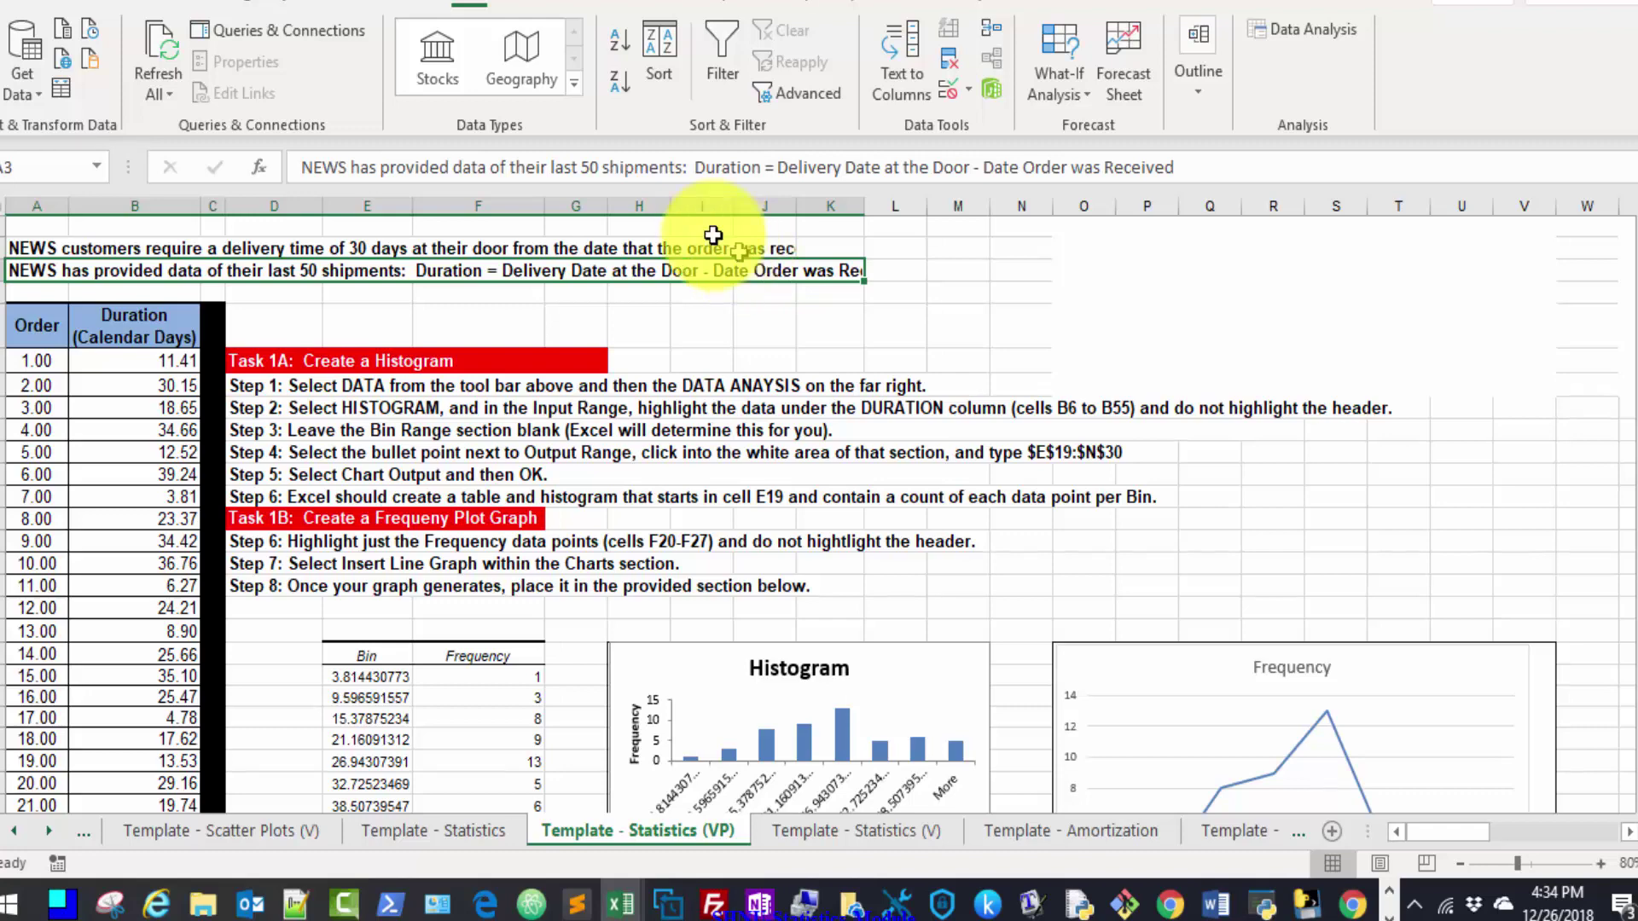
{"action": "left_click", "coordinate": [37, 326]}
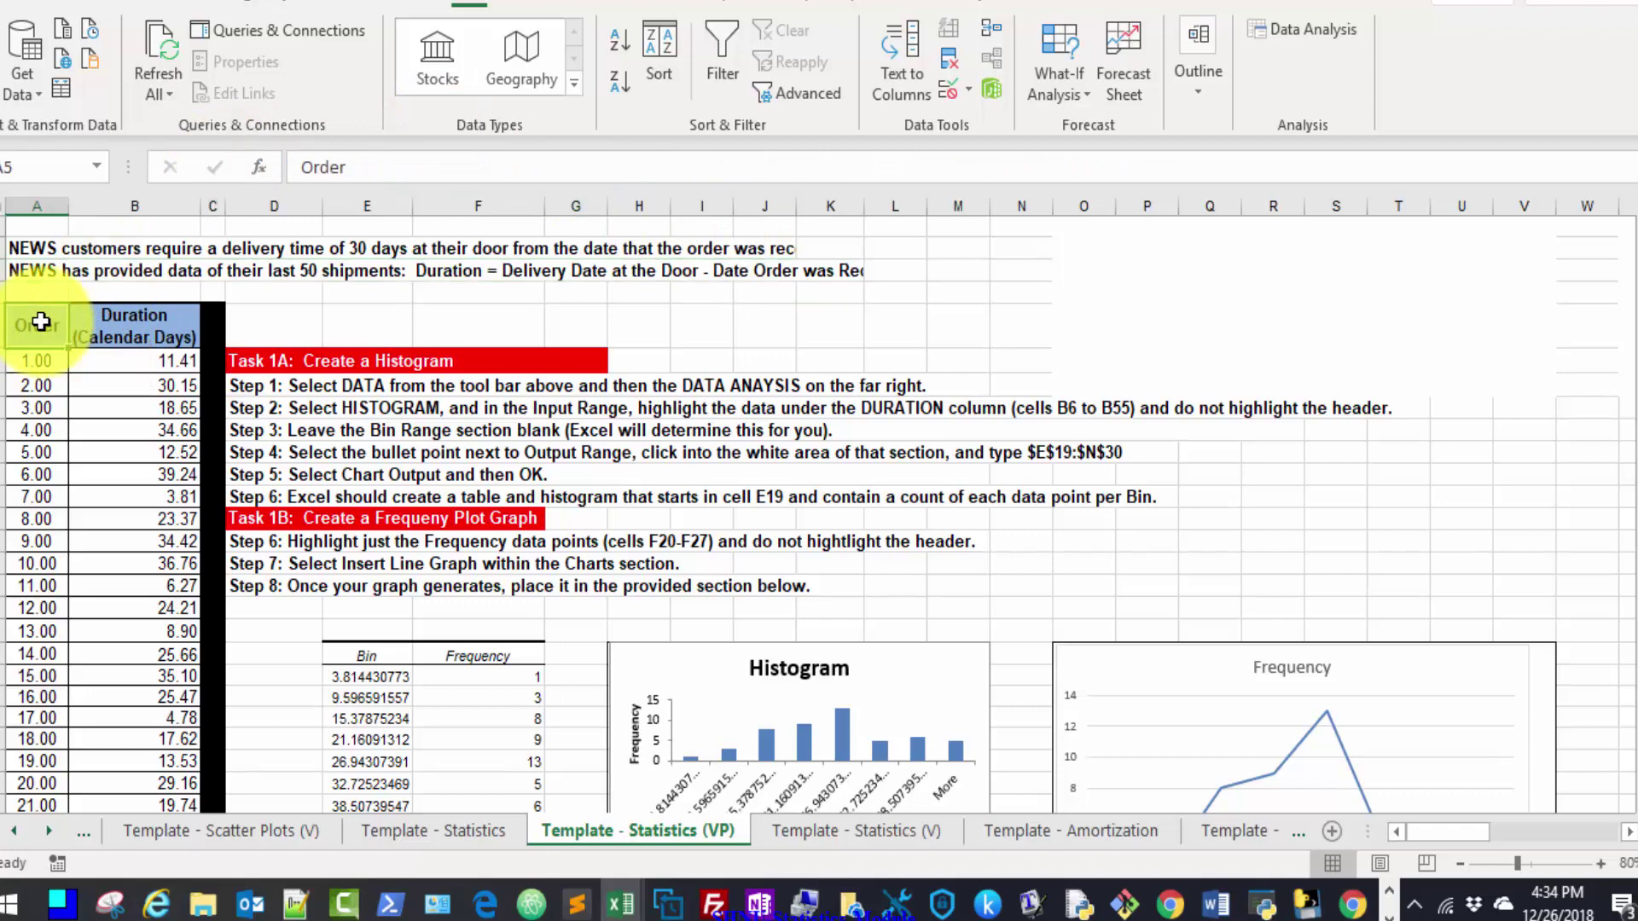
{"action": "left_click", "coordinate": [128, 324]}
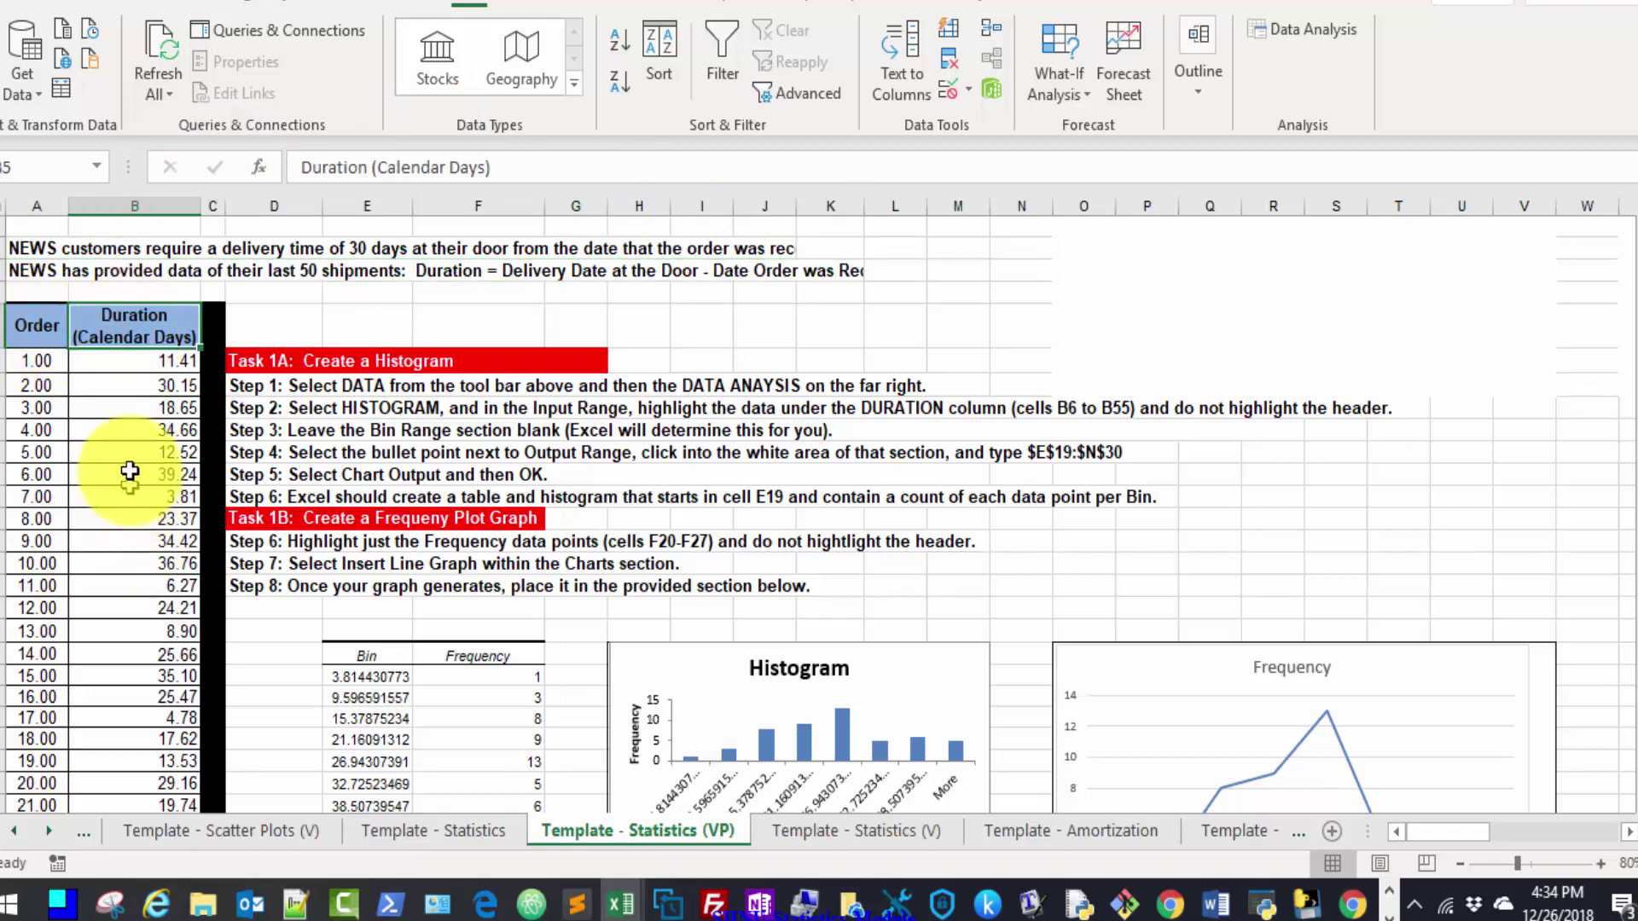
{"action": "left_click", "coordinate": [112, 367]}
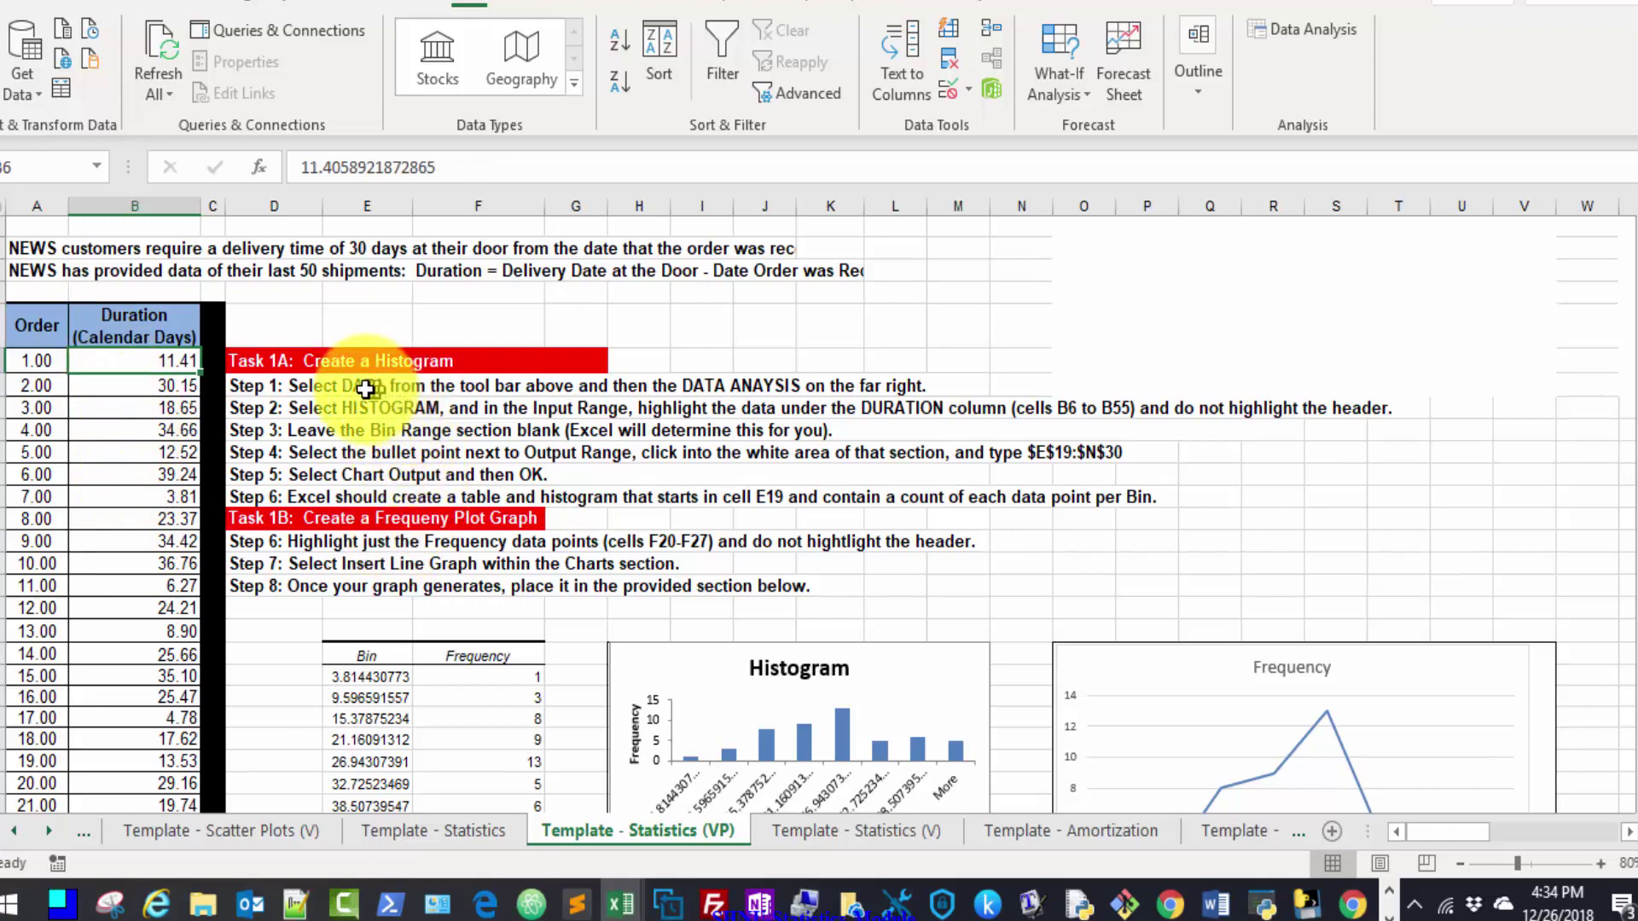
Examine the completed Bin/Frequency table, the histogram and the frequency line graph along with the Task 1A and Task 1B headings
{"action": "left_click", "coordinate": [356, 657]}
{"action": "left_click_drag", "start_coordinate": [392, 677], "coordinate": [469, 763]}
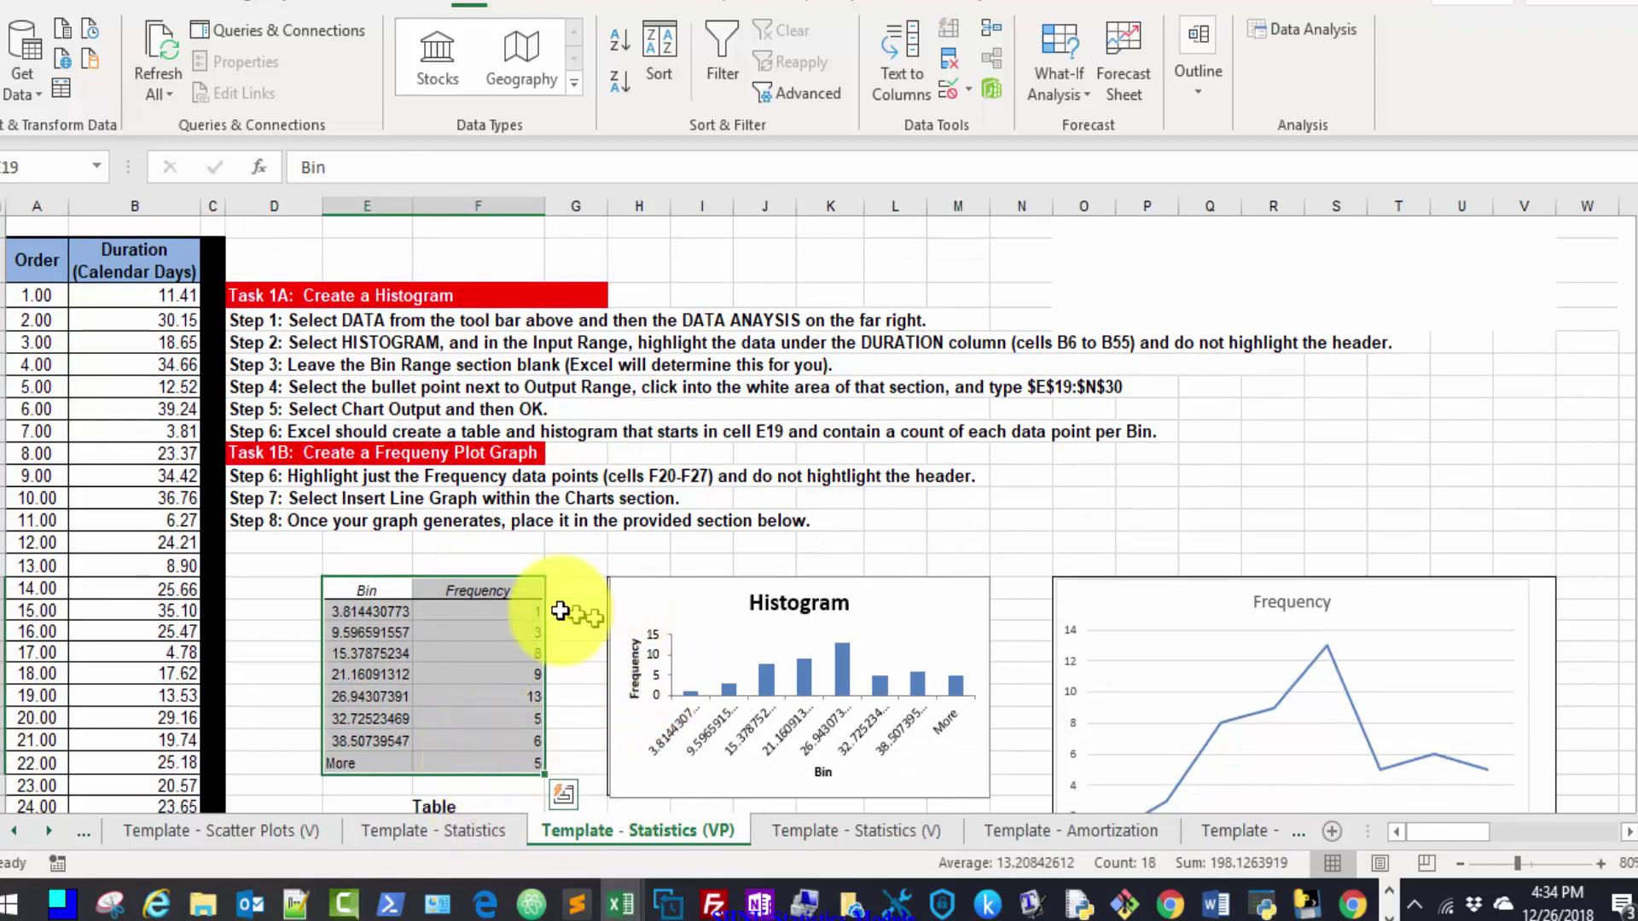
{"action": "left_click", "coordinate": [531, 611]}
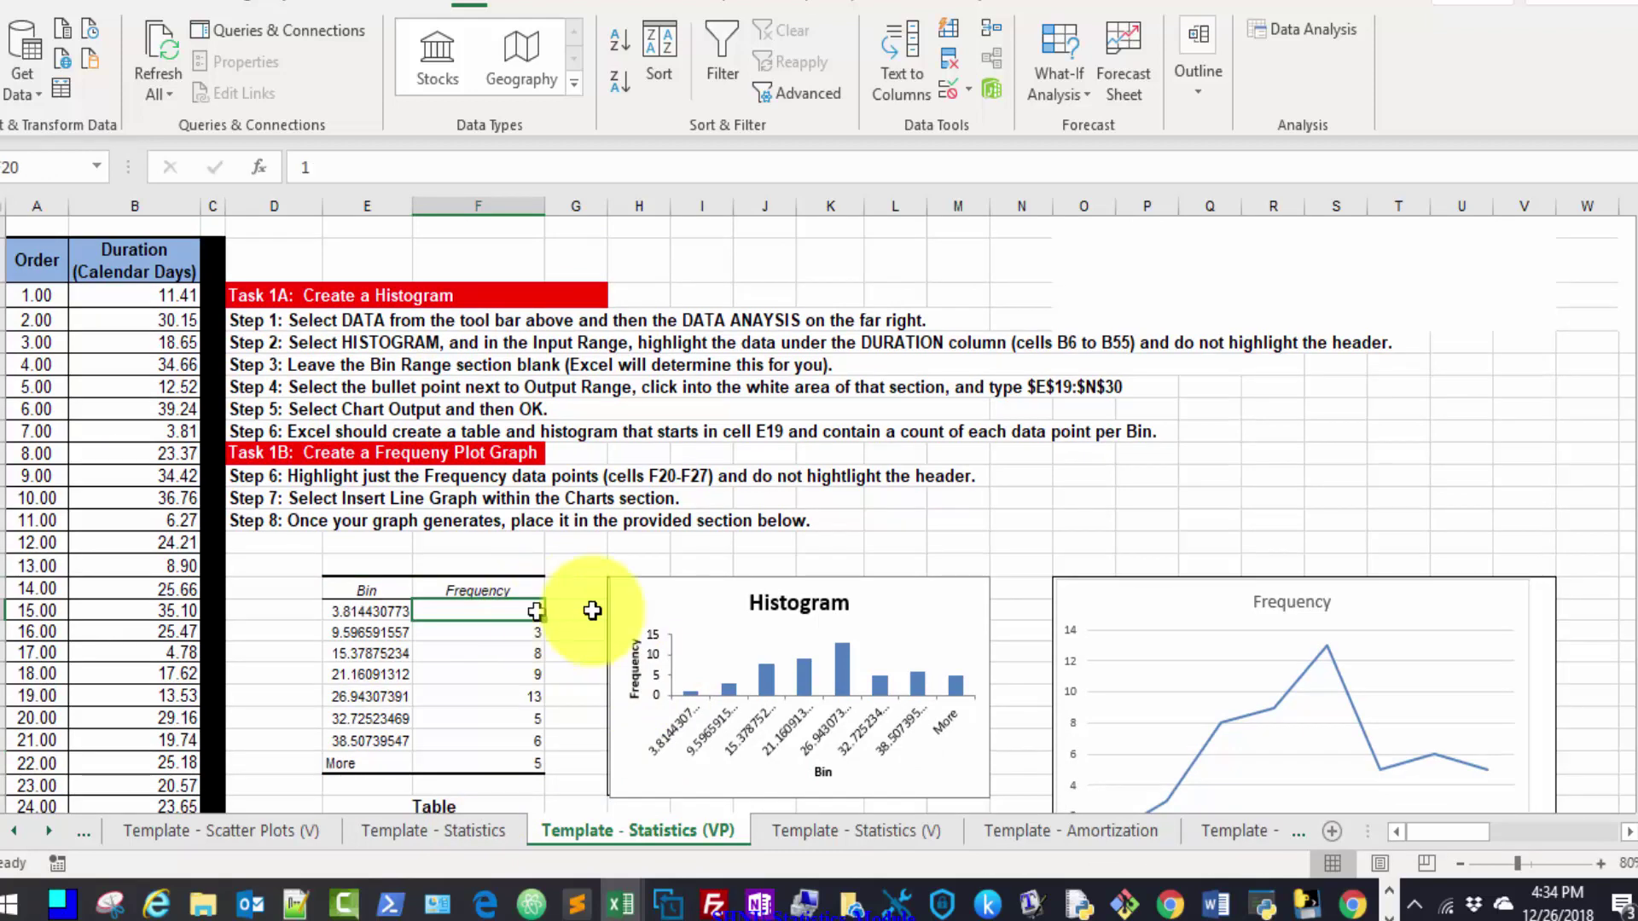
{"action": "left_click", "coordinate": [951, 614]}
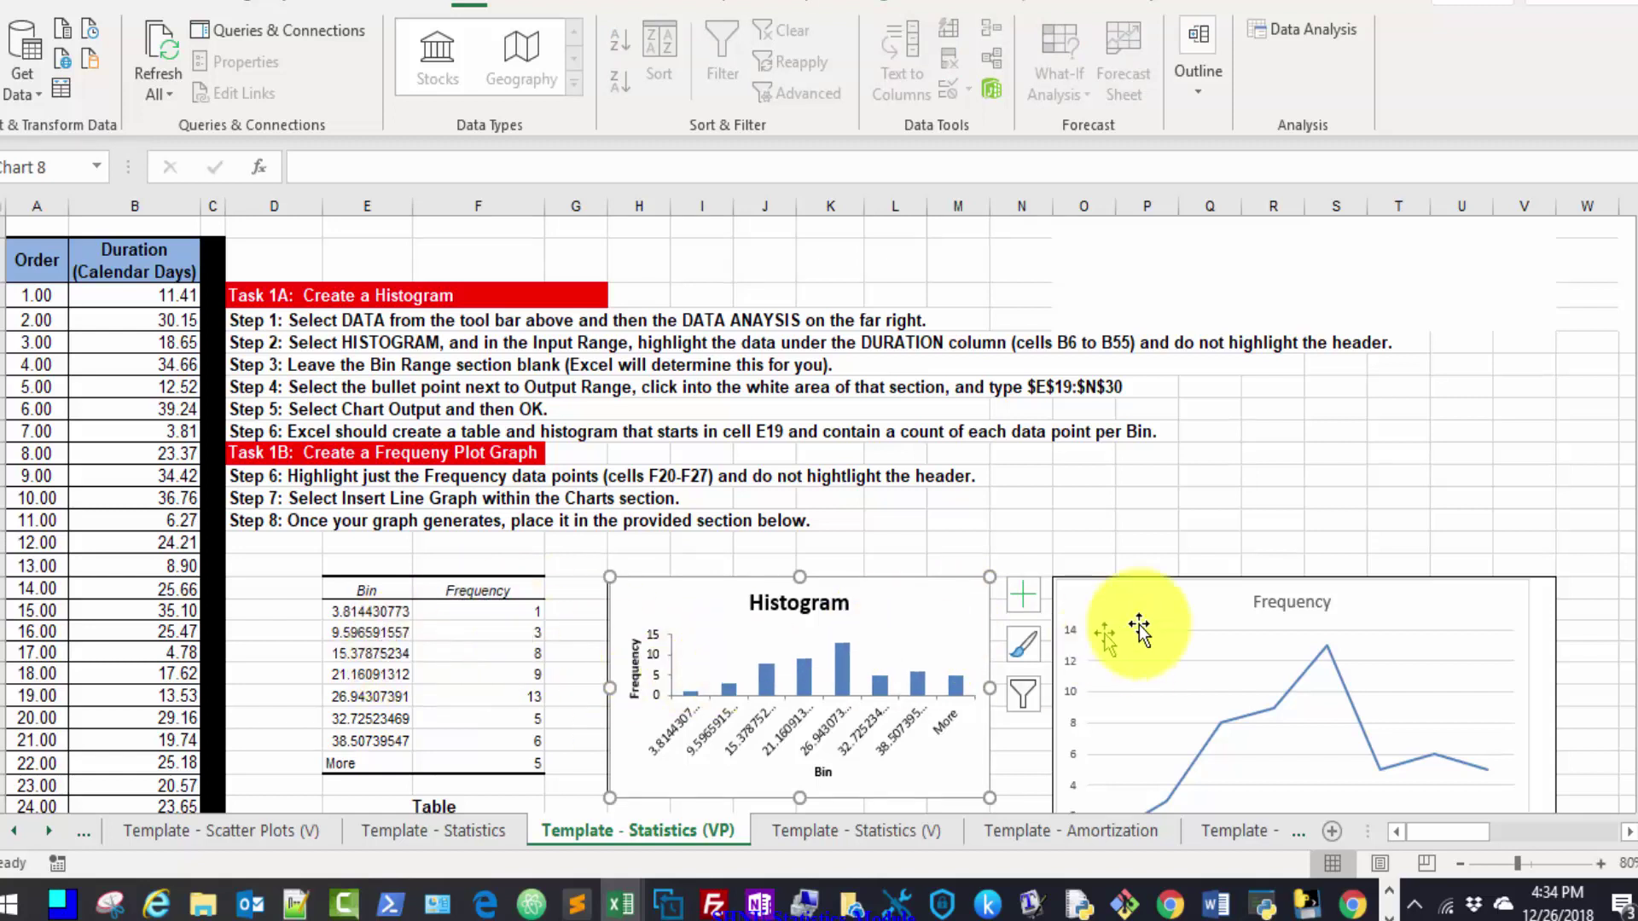
{"action": "left_click", "coordinate": [1399, 605]}
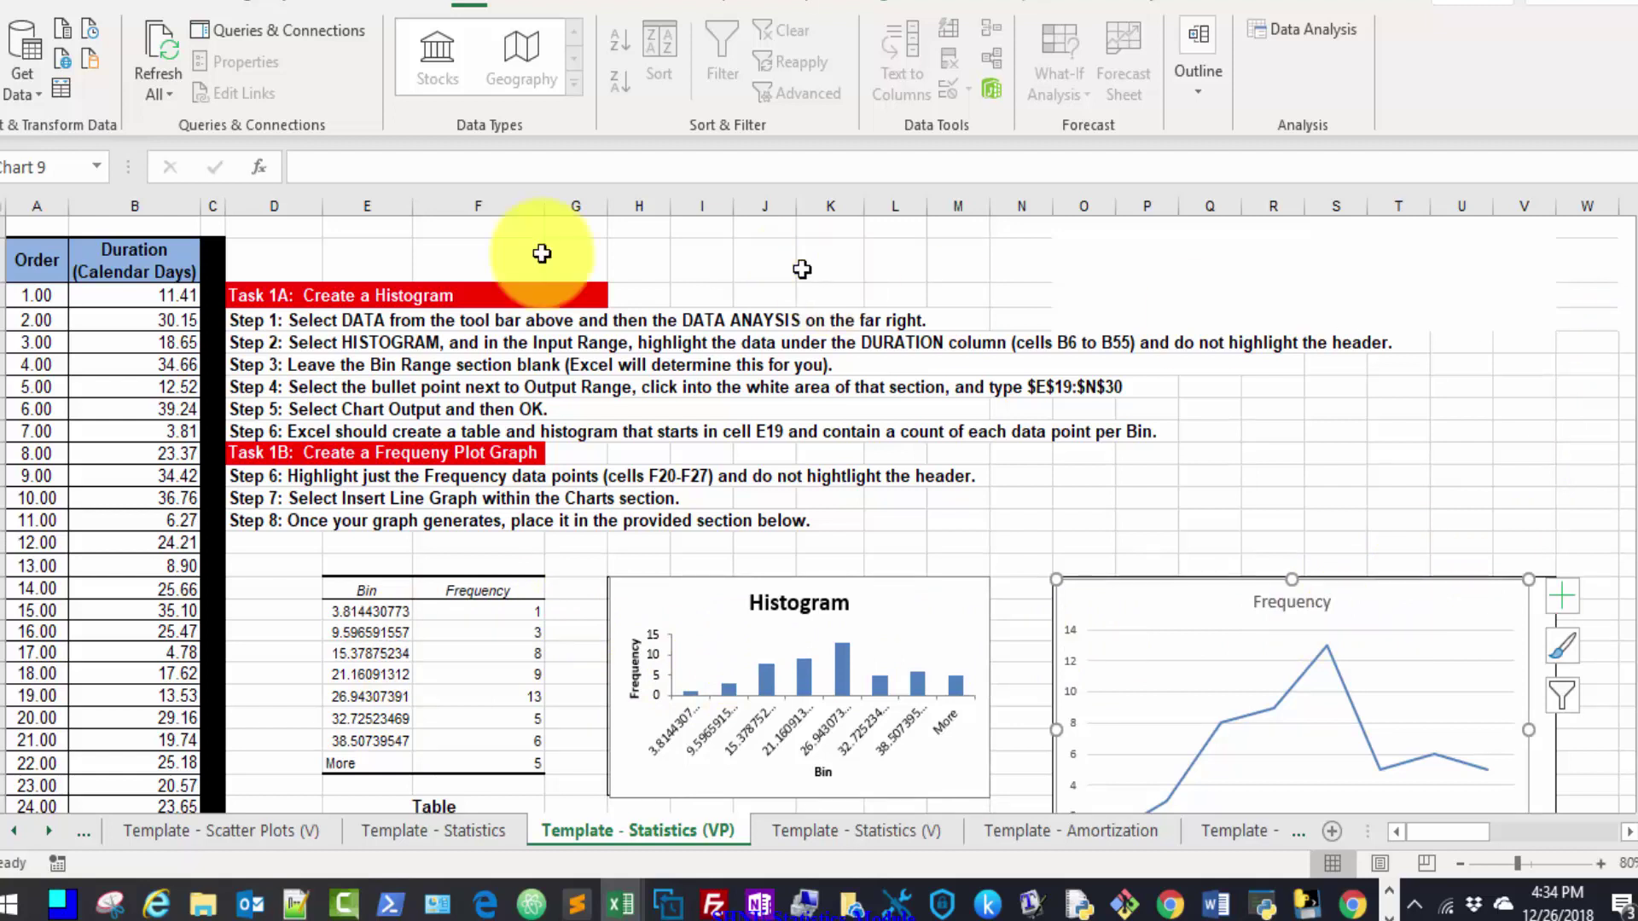
{"action": "left_click", "coordinate": [247, 294]}
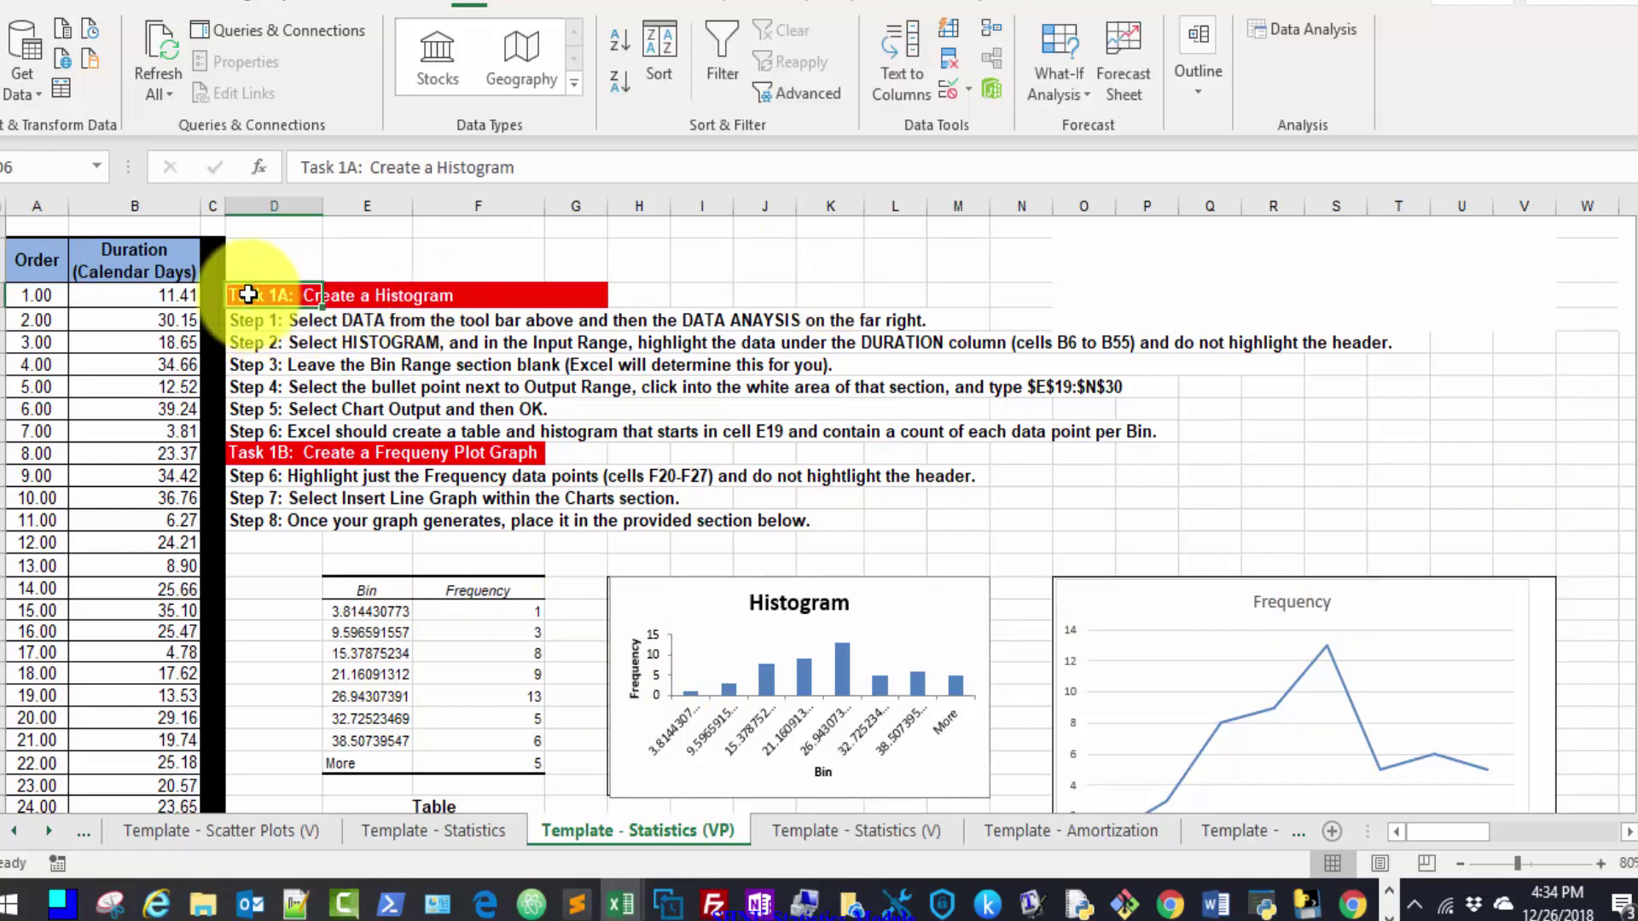
{"action": "left_click", "coordinate": [277, 460]}
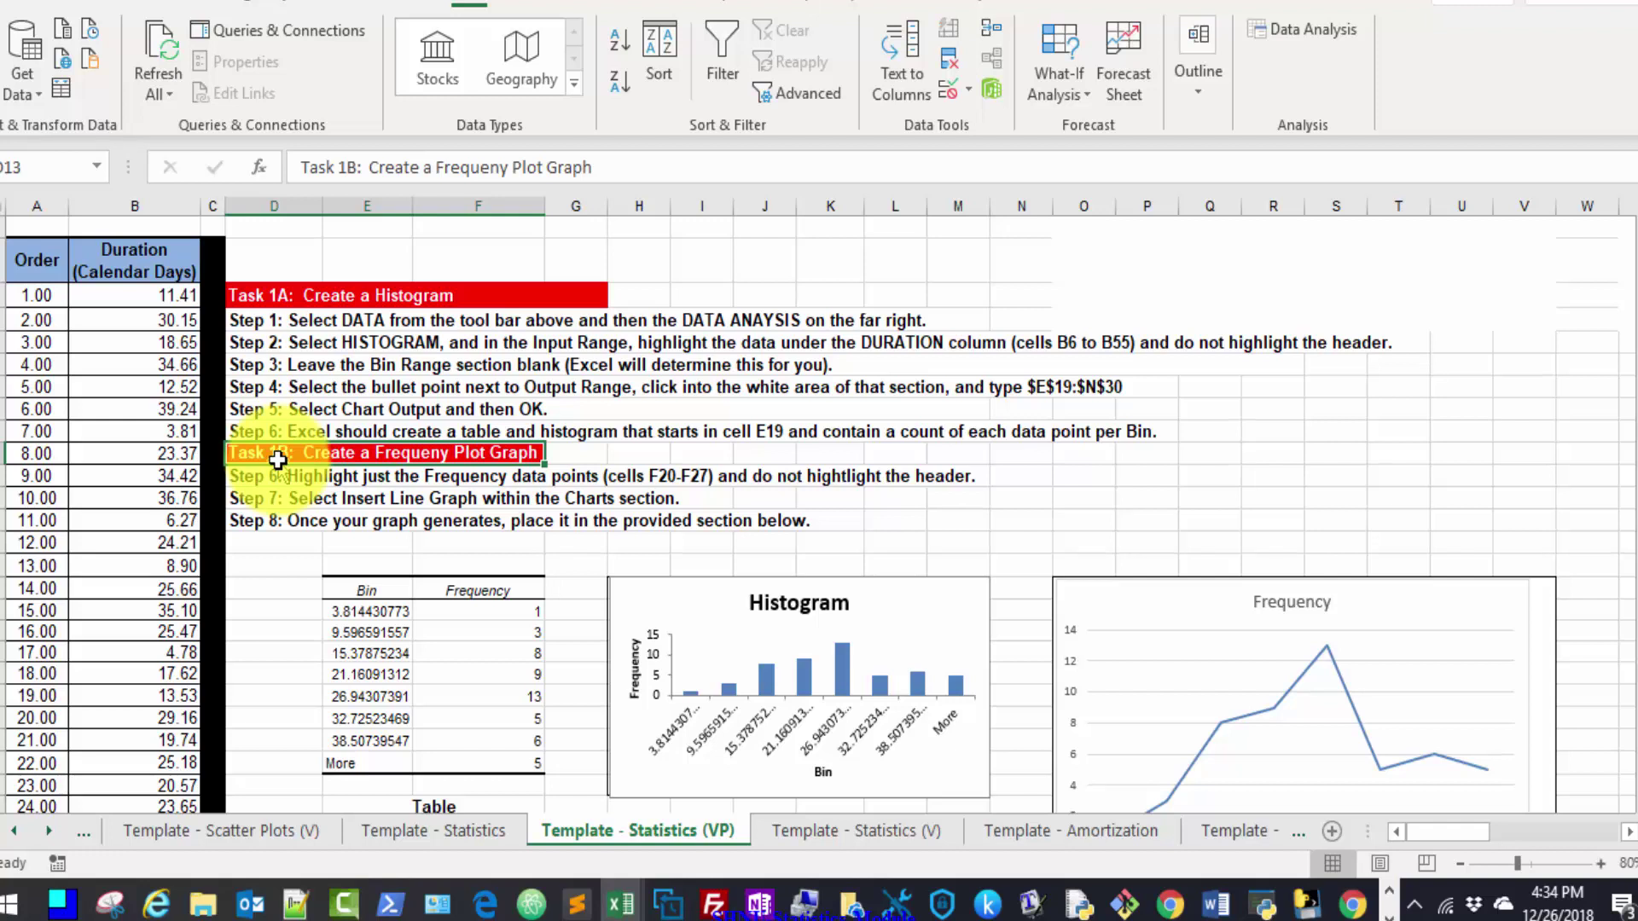
{"action": "left_click", "coordinate": [1483, 409]}
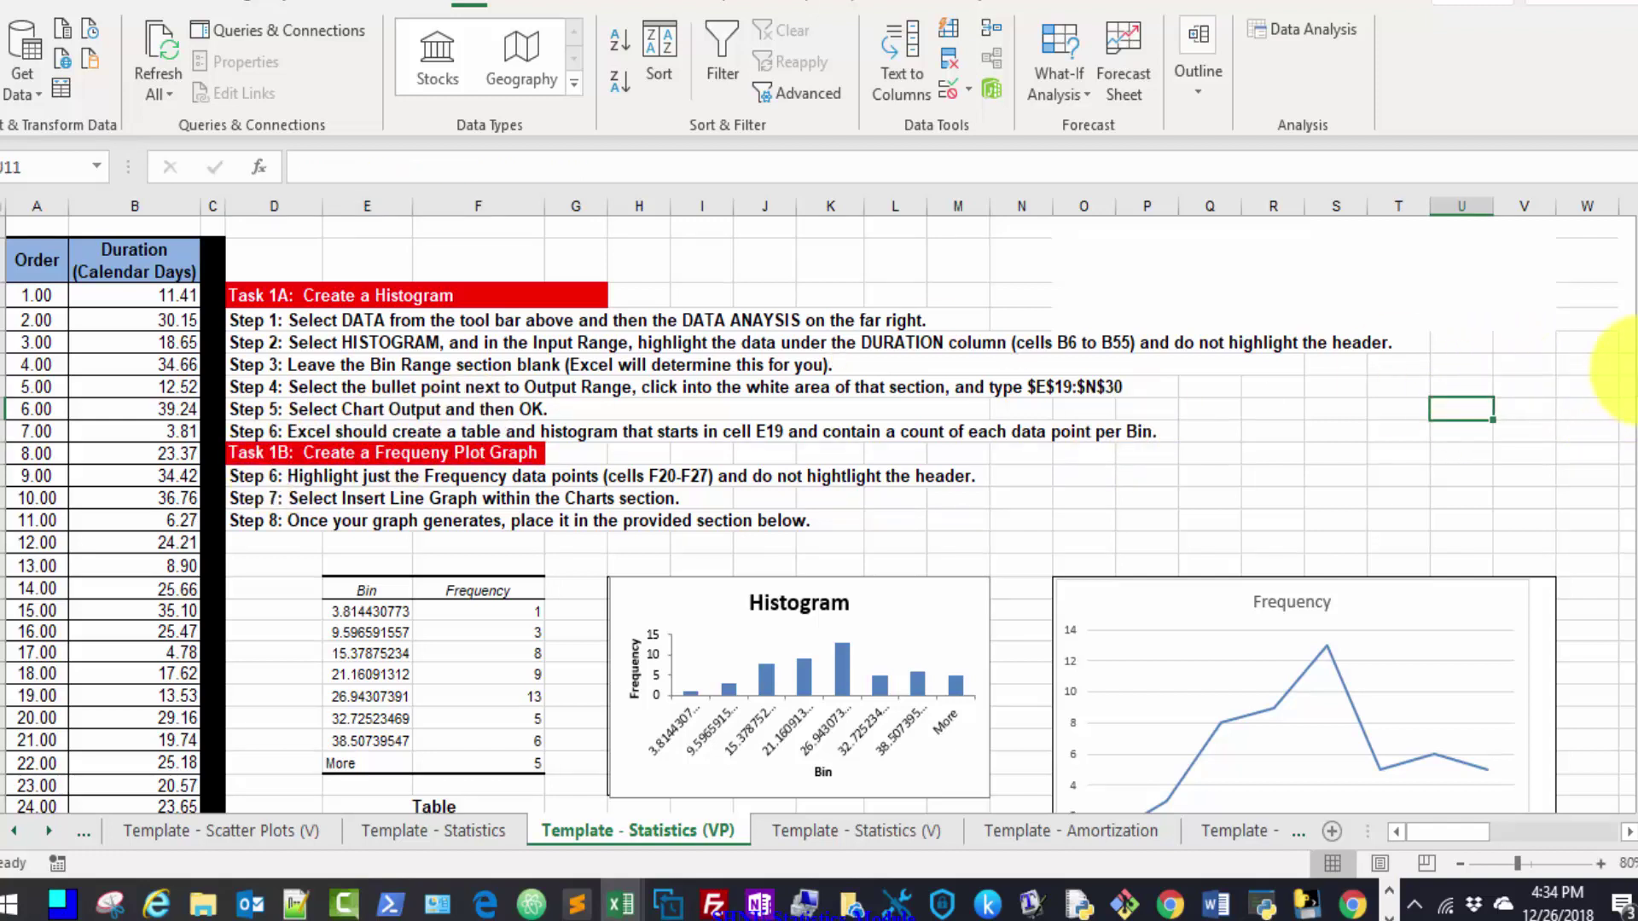
Examine the Task 2 mean, median and standard deviation cells, the descriptive statistics table, and the answer areas for Questions 1 and 2
{"action": "left_click_drag", "start_coordinate": [1629, 394], "coordinate": [1631, 417]}
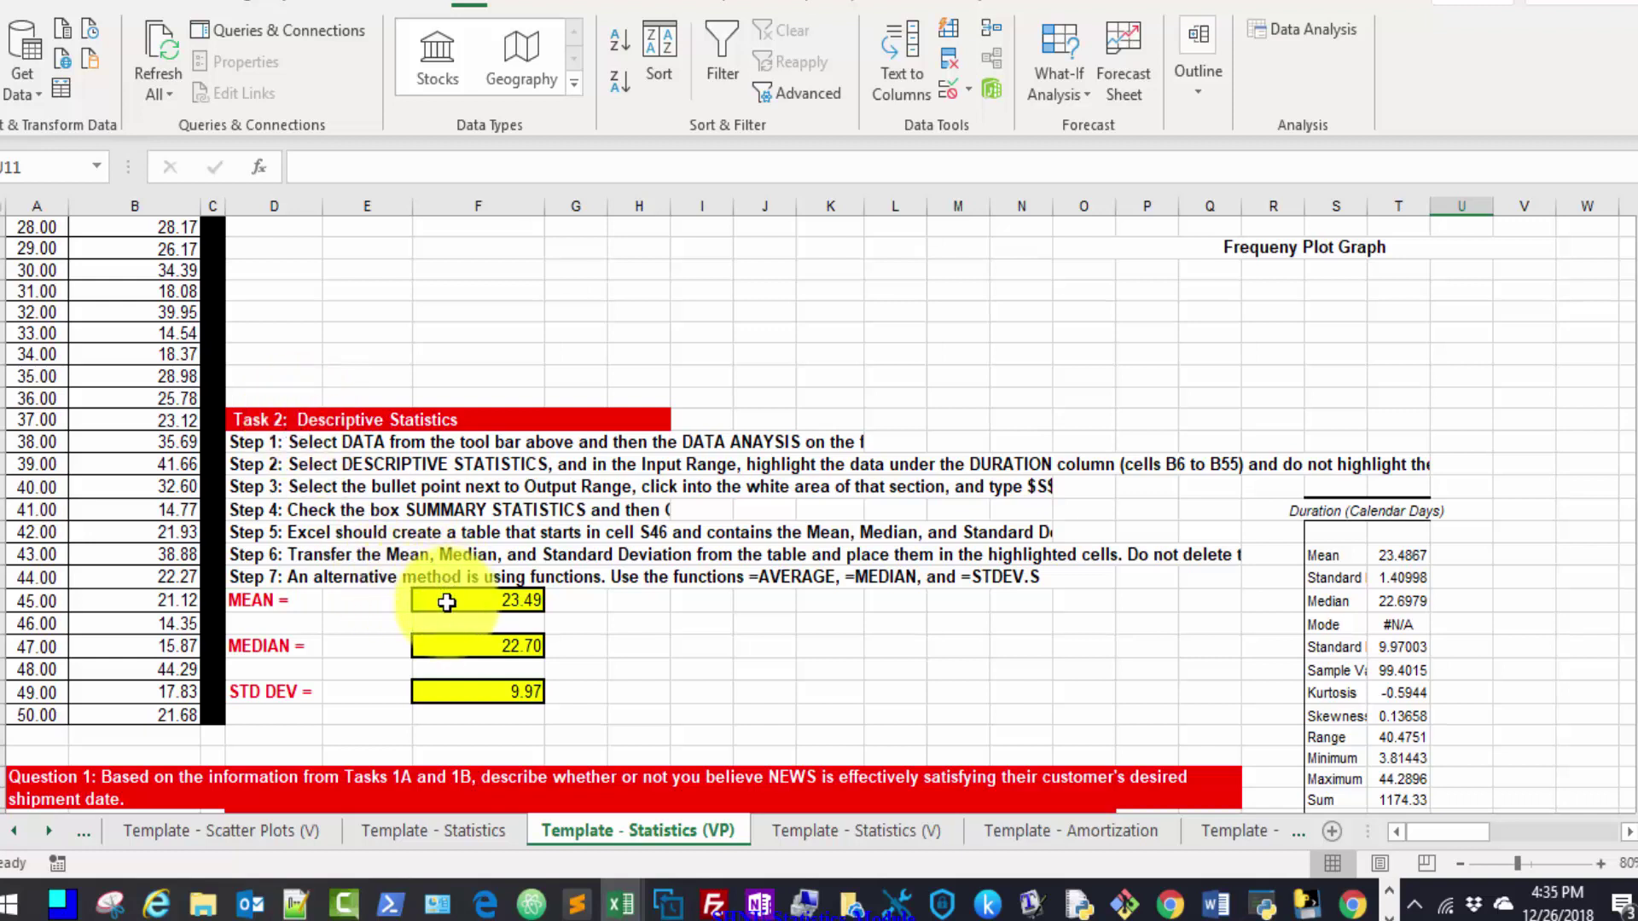
{"action": "left_click", "coordinate": [446, 602]}
{"action": "left_click", "coordinate": [446, 644]}
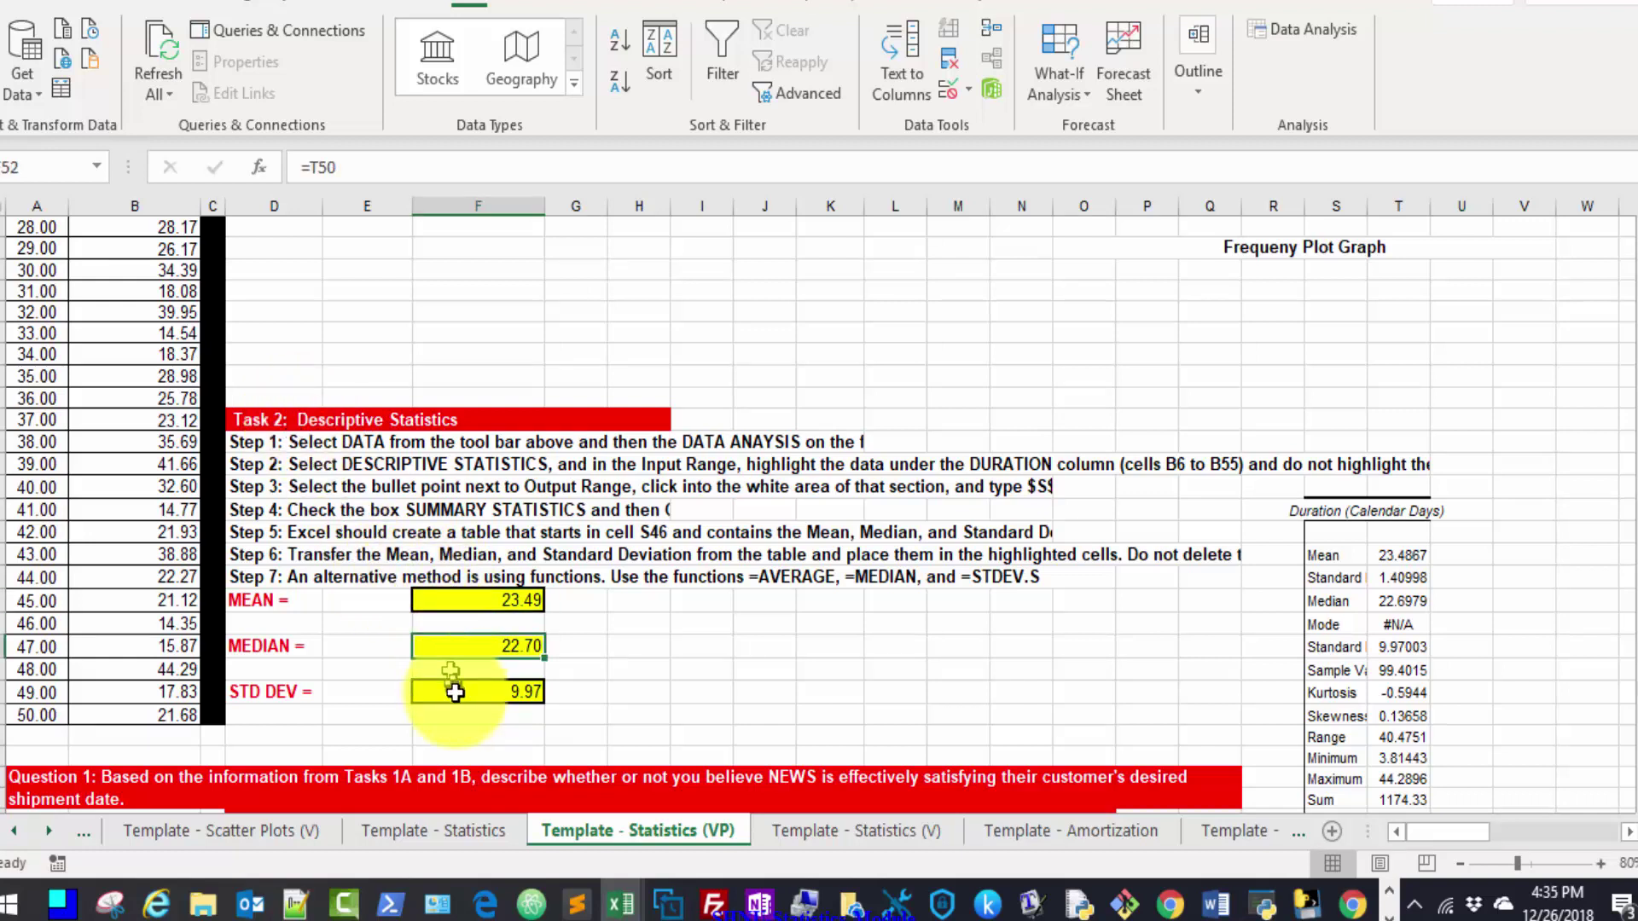
{"action": "left_click", "coordinate": [455, 692]}
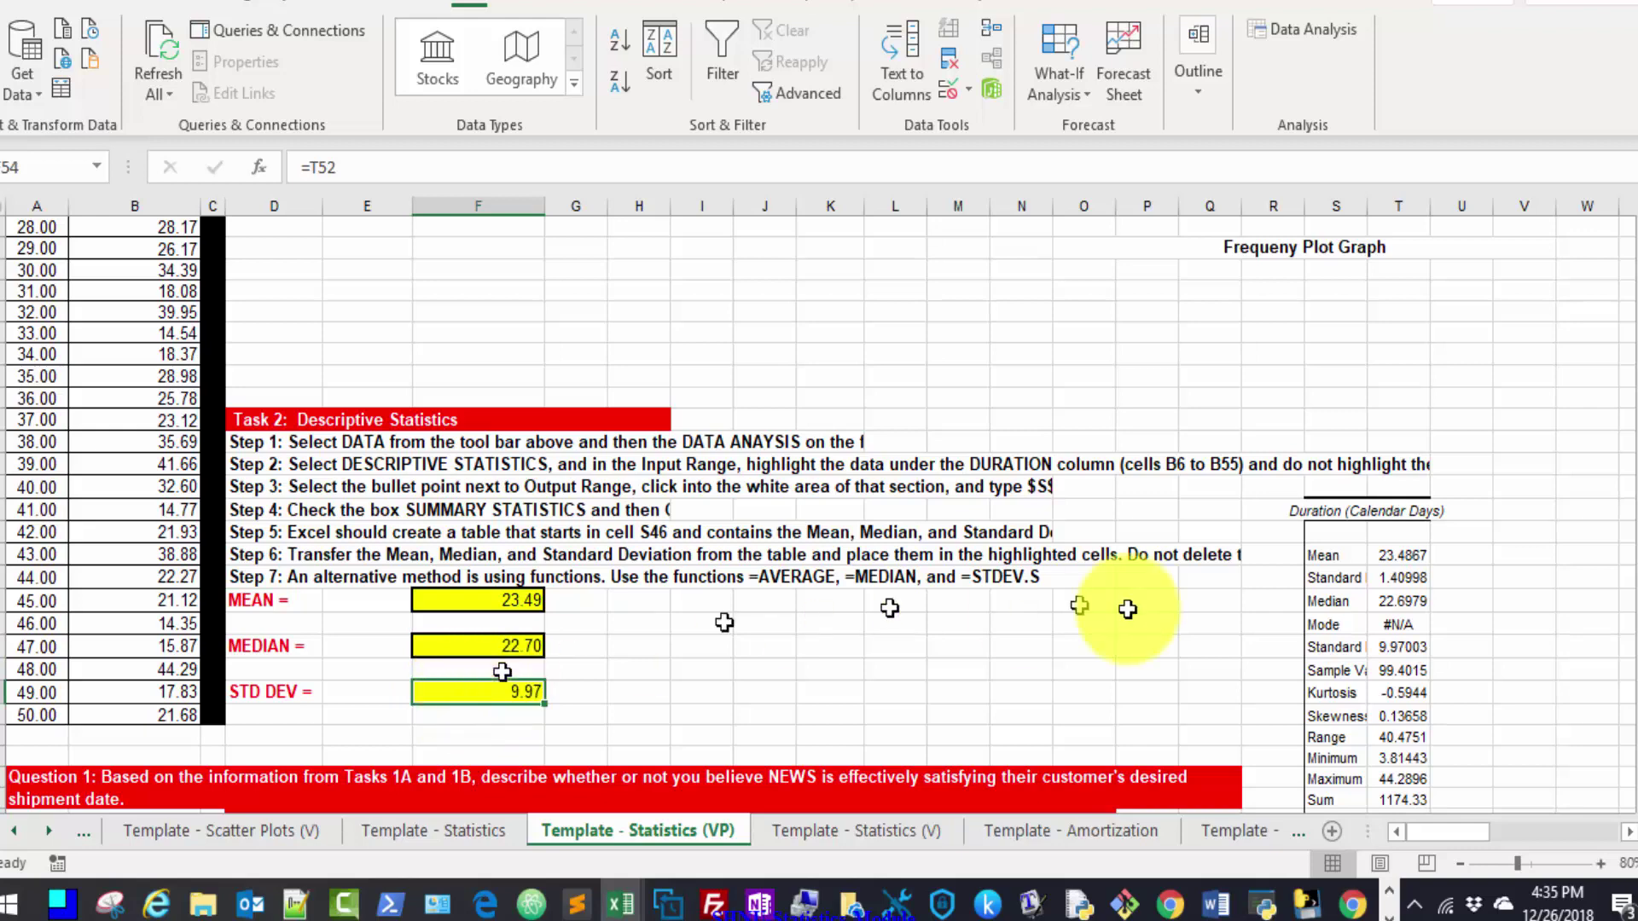
{"action": "scroll", "coordinate": [1616, 510], "scroll_direction": "down", "scroll_amount": 1}
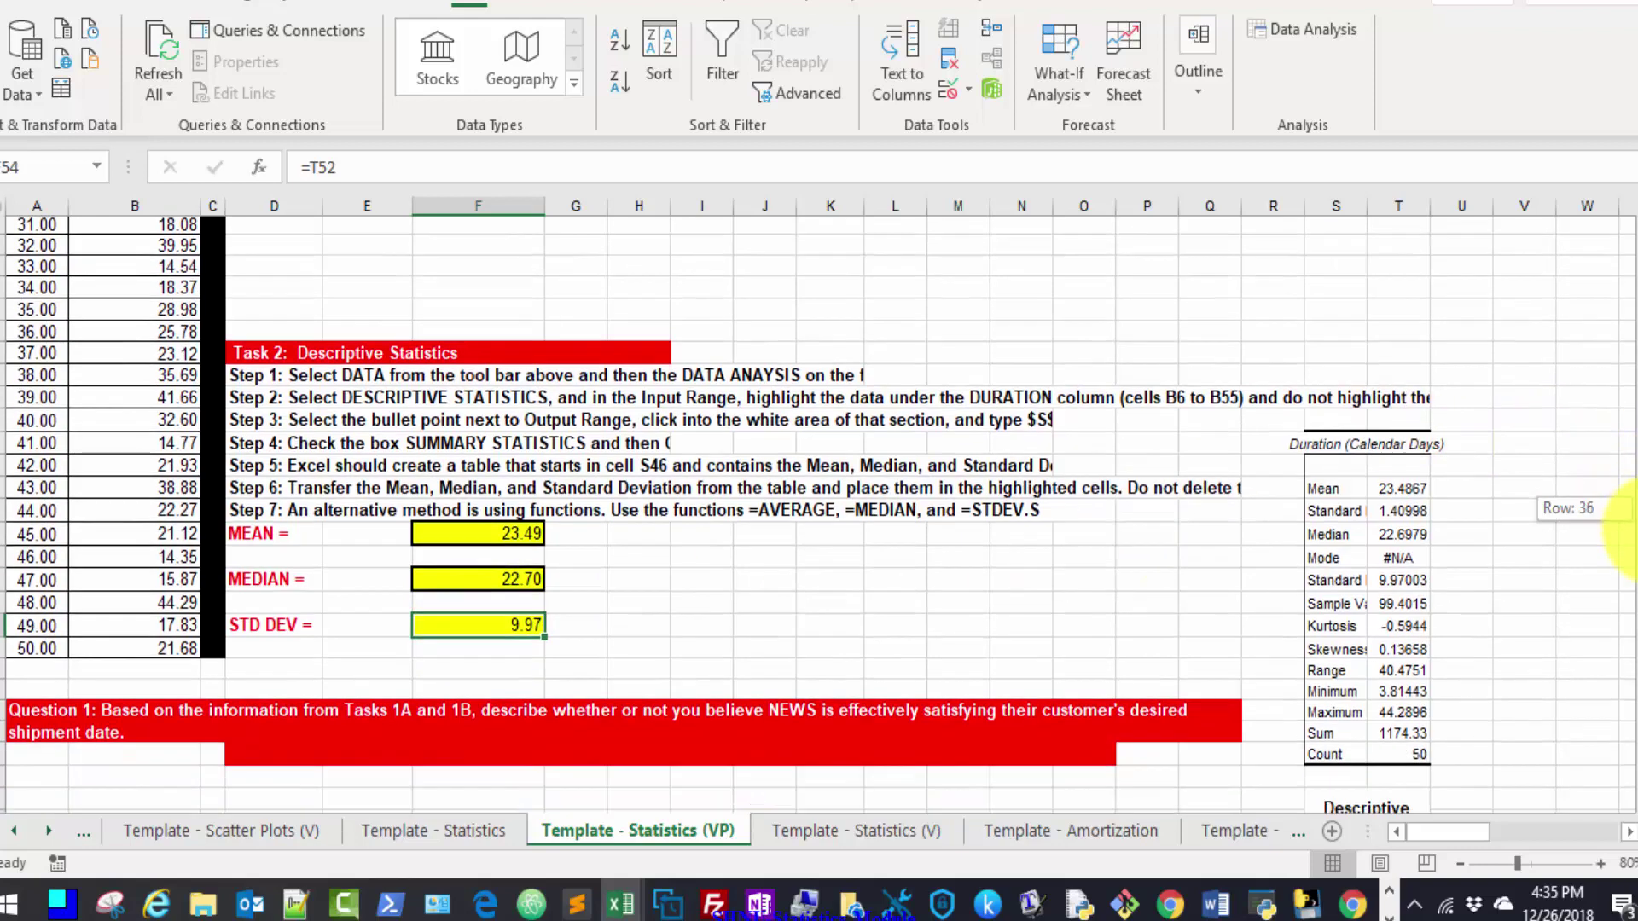
{"action": "left_click_drag", "start_coordinate": [1346, 453], "coordinate": [1399, 762]}
{"action": "left_click", "coordinate": [1509, 396]}
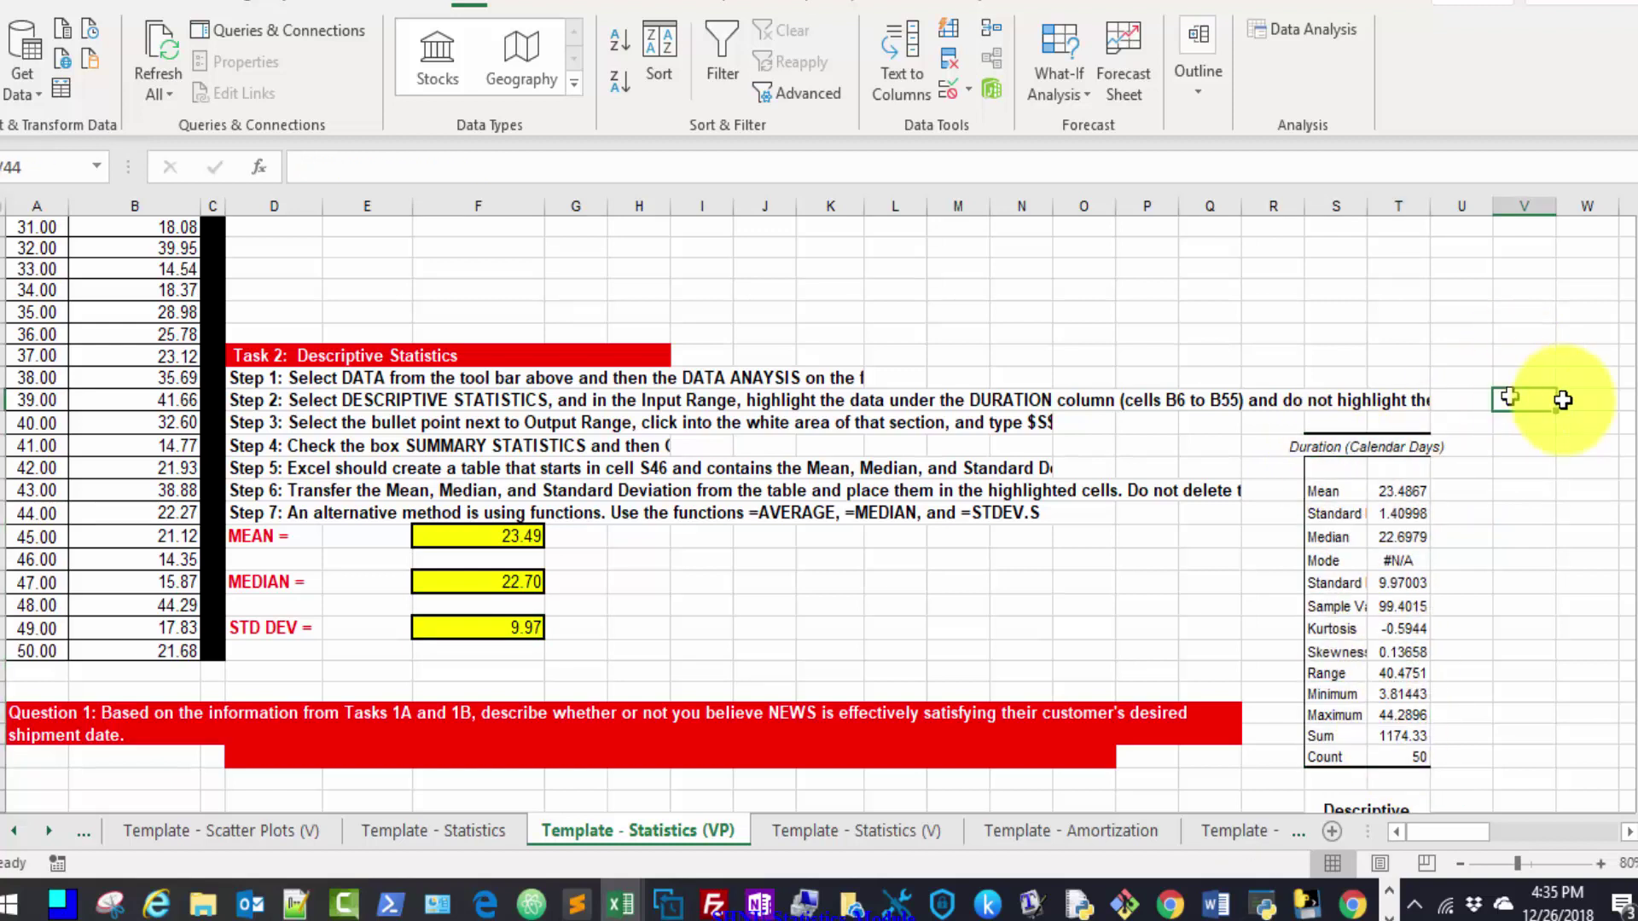
{"action": "mouse_move", "coordinate": [1629, 493]}
{"action": "left_mouse_down"}
{"action": "mouse_move", "coordinate": [1629, 232]}
{"action": "mouse_move", "coordinate": [1629, 522]}
{"action": "left_mouse_up"}
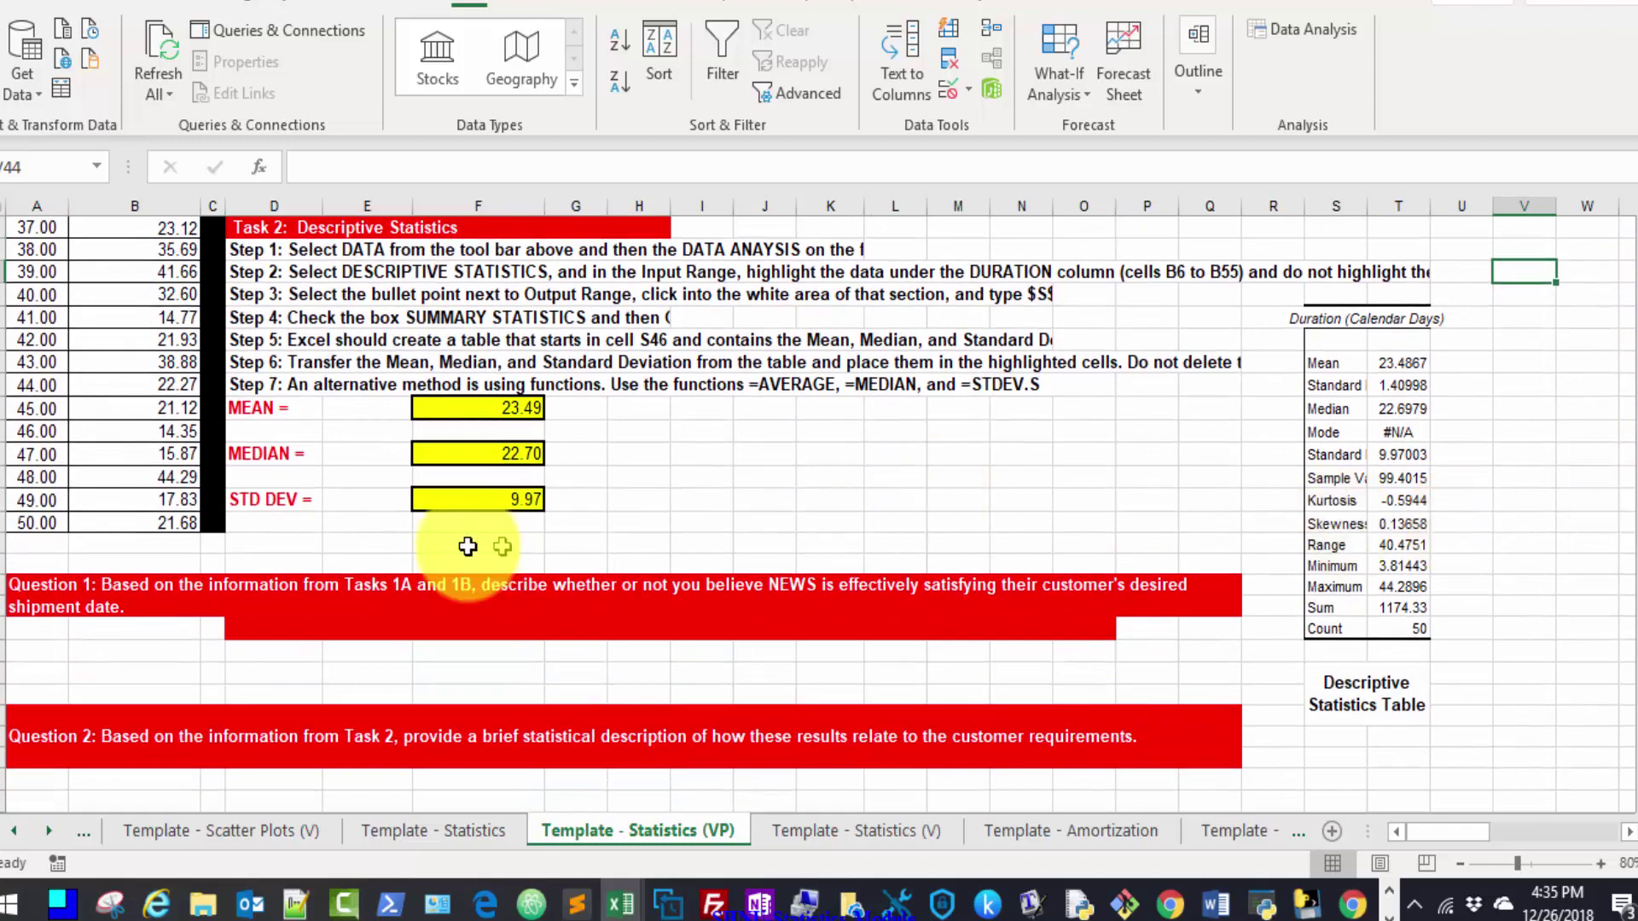
{"action": "left_click_drag", "start_coordinate": [76, 646], "coordinate": [1201, 670]}
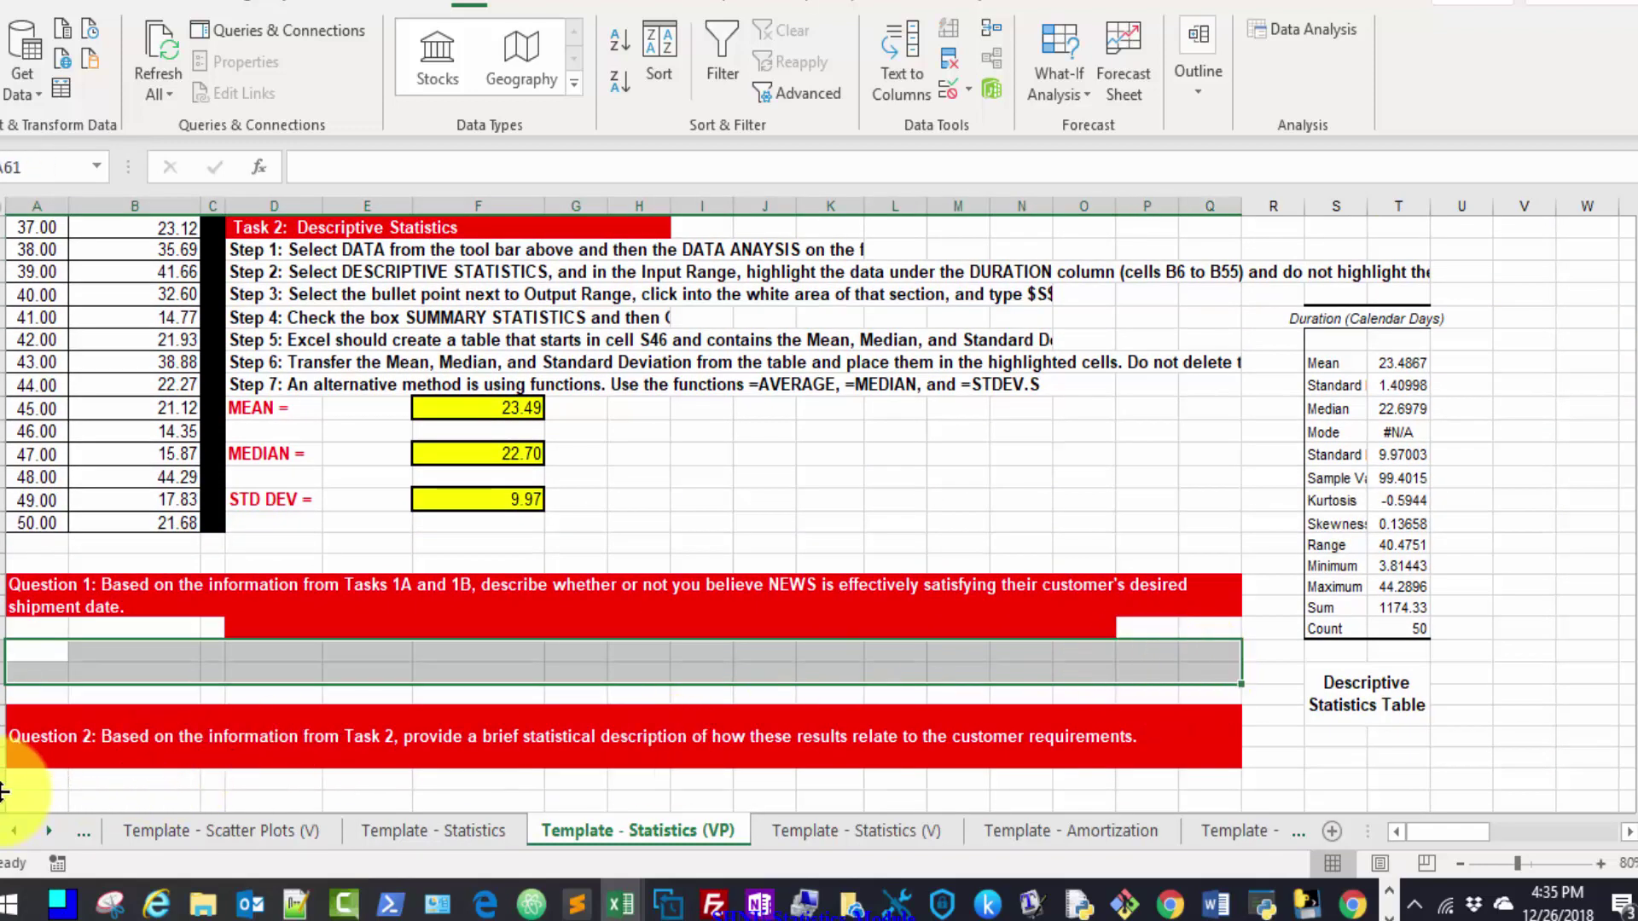
{"action": "left_click_drag", "start_coordinate": [2, 789], "coordinate": [80, 786]}
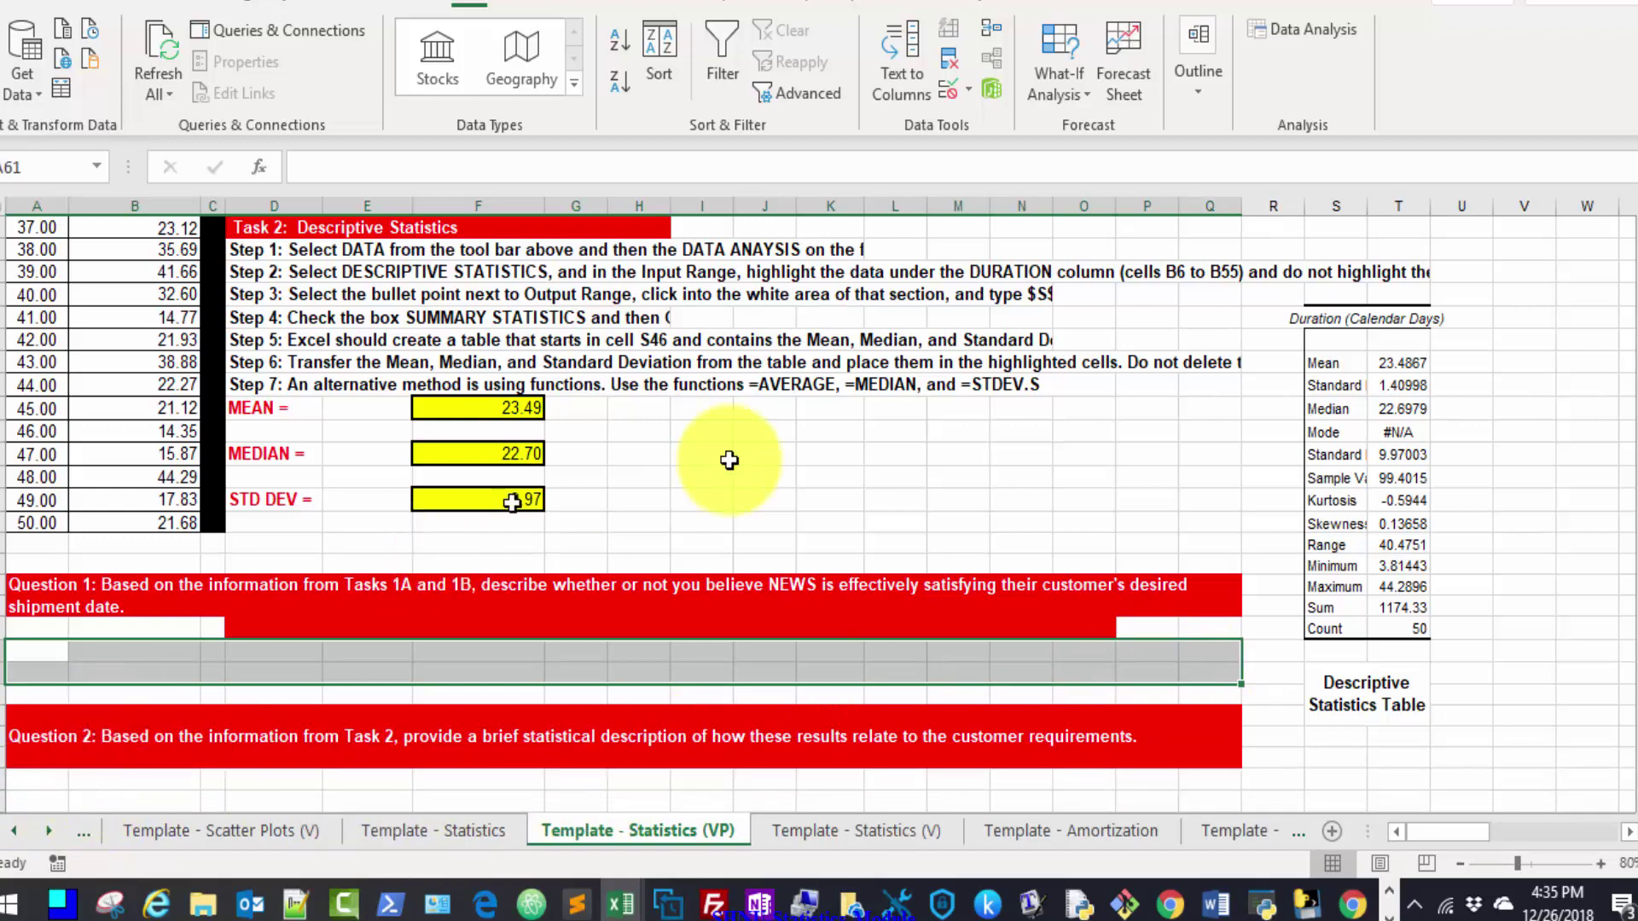
Switch to the blank Template - Statistics (V) sheet and go to the Task 1A instructions
{"action": "left_click", "coordinate": [893, 827]}
{"action": "left_click", "coordinate": [1331, 314]}
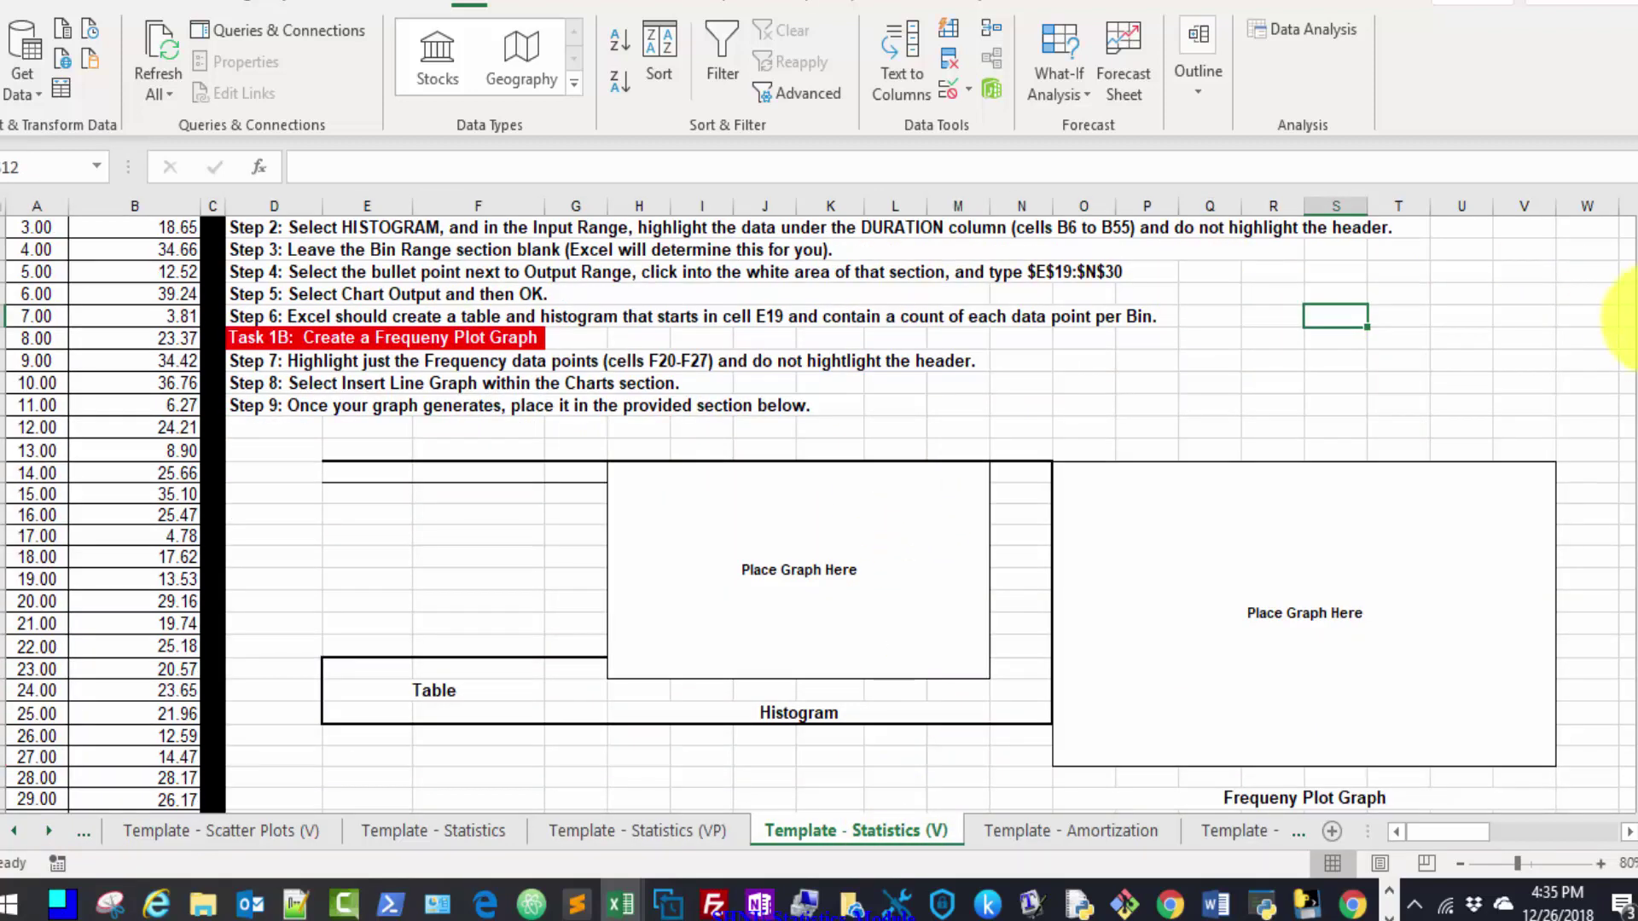
{"action": "scroll", "coordinate": [1629, 333], "scroll_direction": "up", "scroll_amount": 3}
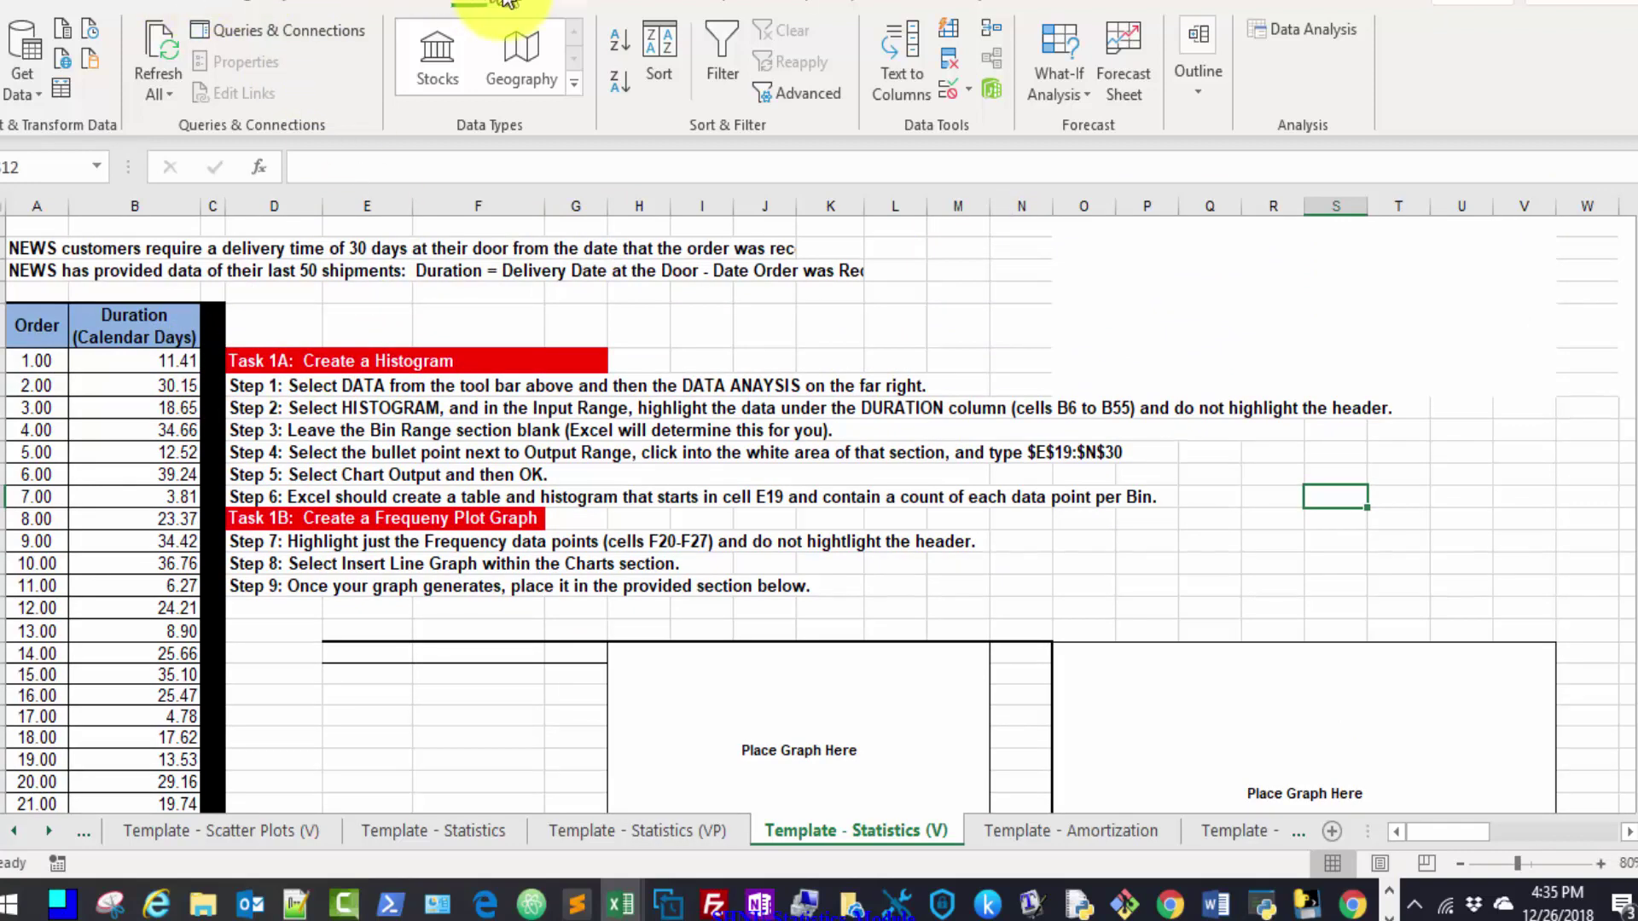
Open the Histogram tool from the Data Analysis tools
{"action": "left_click", "coordinate": [396, 4]}
{"action": "left_click", "coordinate": [469, 5]}
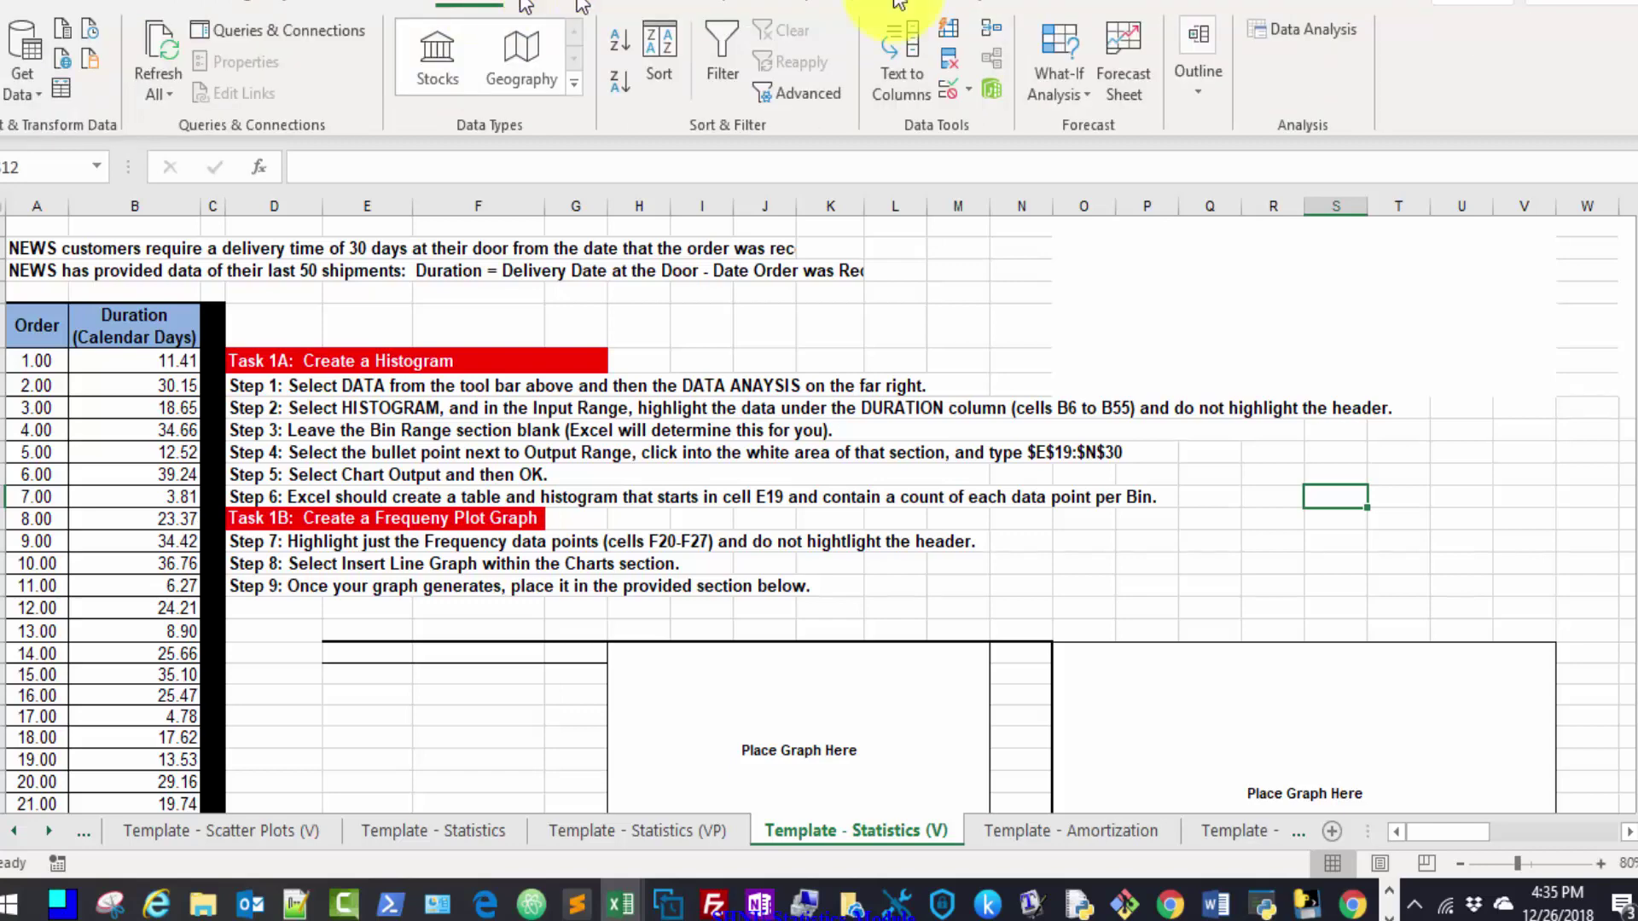
{"action": "left_click", "coordinate": [1310, 31]}
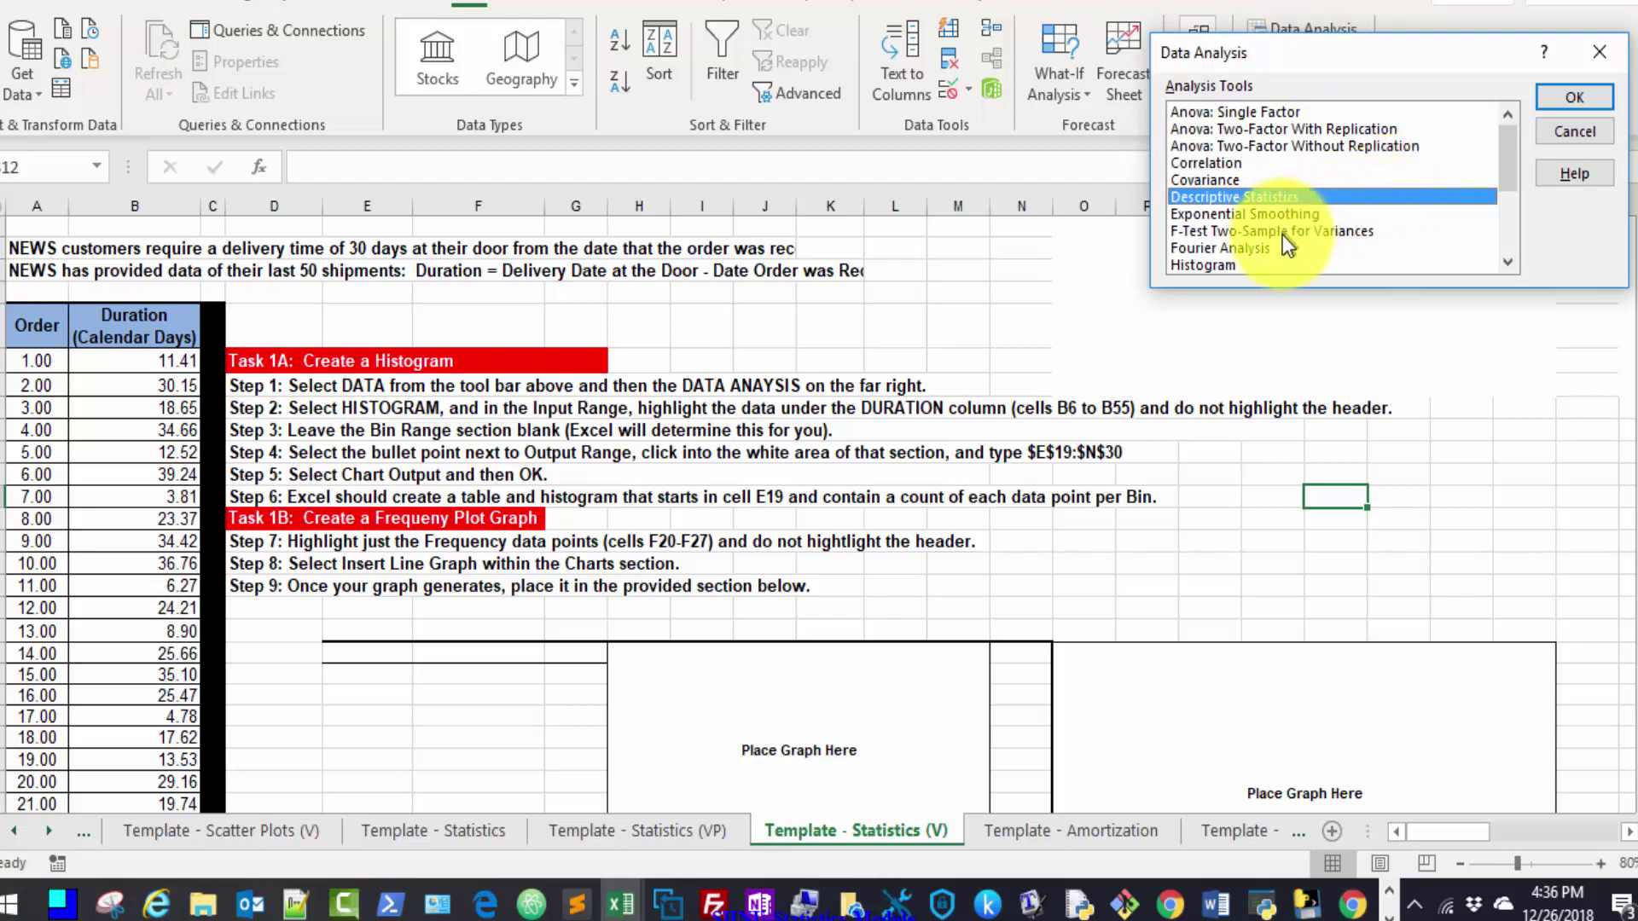
{"action": "left_click", "coordinate": [1221, 262]}
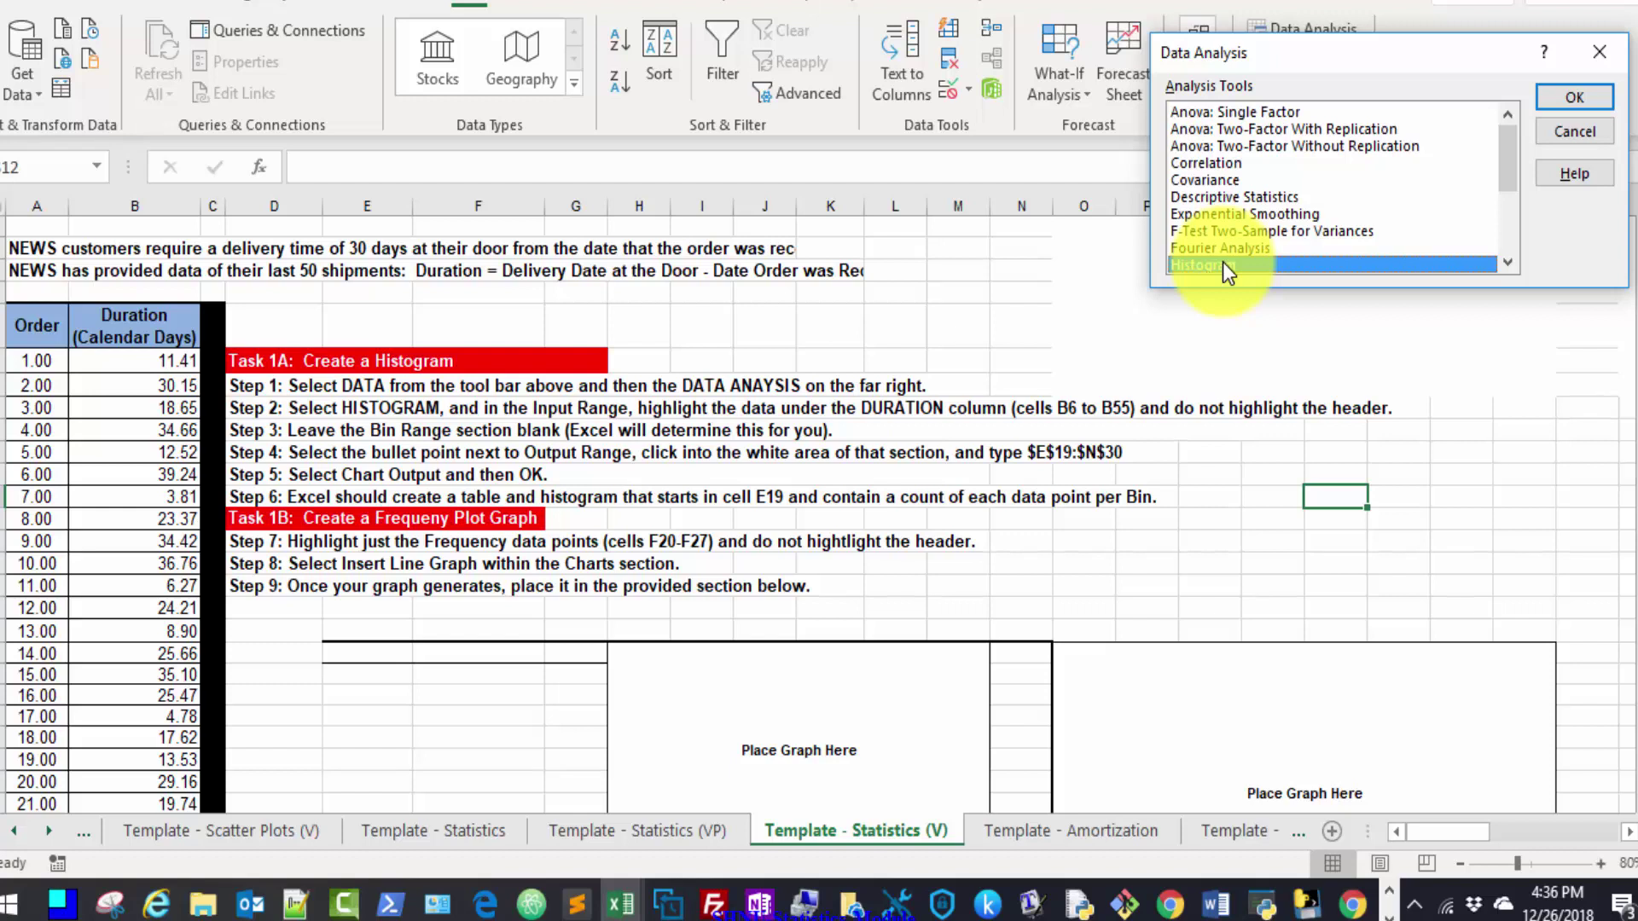
{"action": "left_click", "coordinate": [1575, 98]}
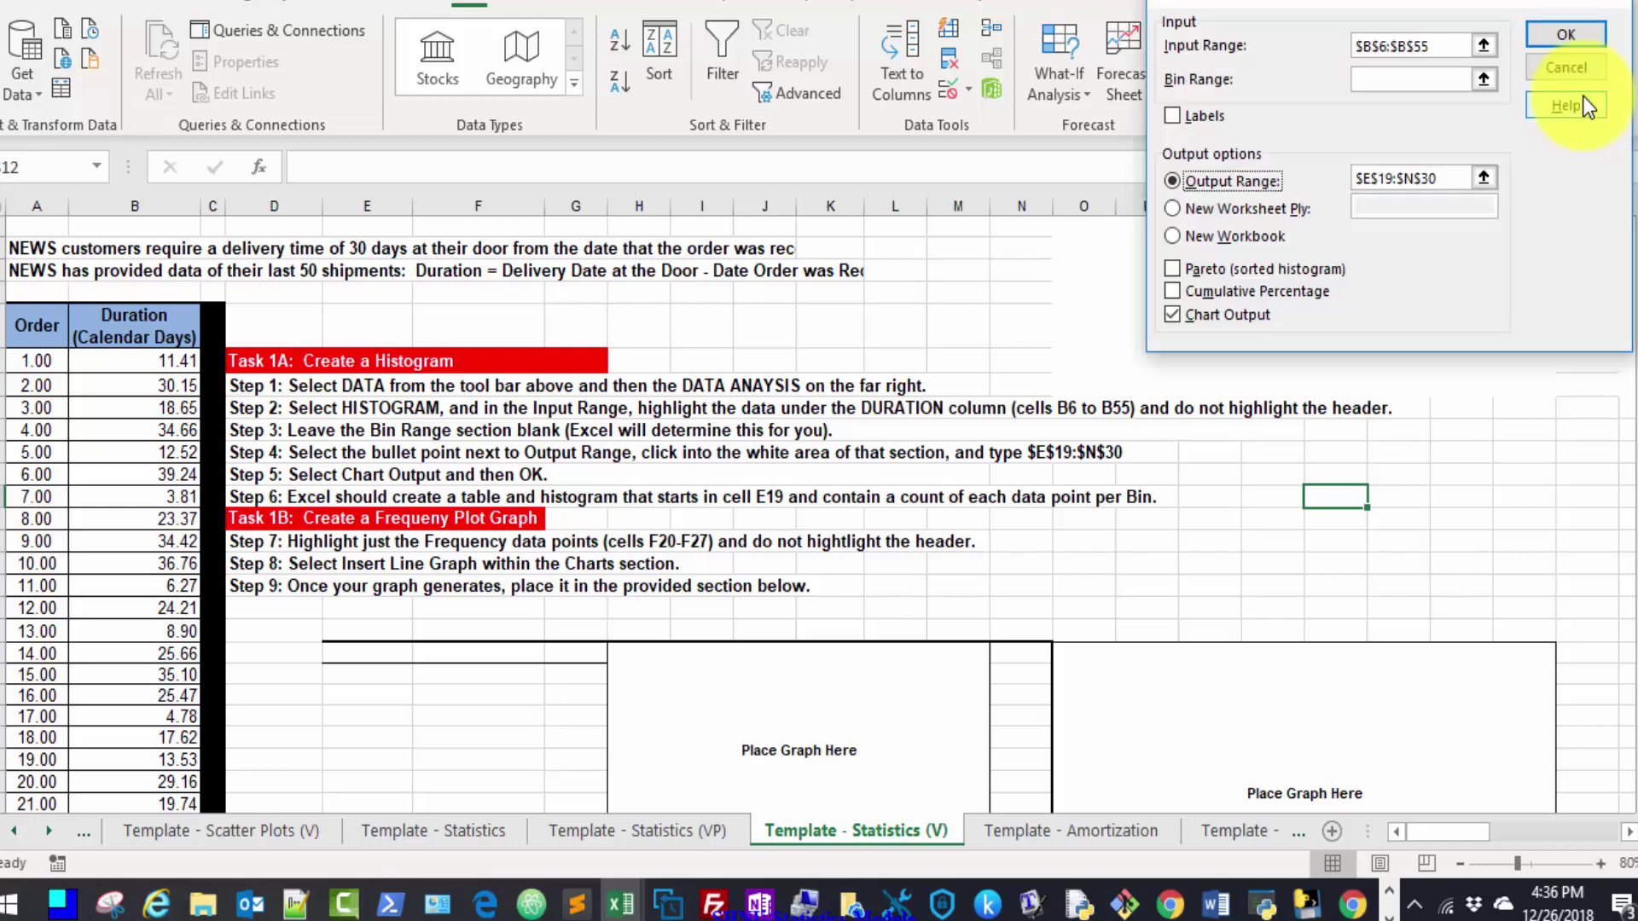
Set the histogram's input range to the duration values in $B$6:$B$55, excluding the header
{"action": "left_click", "coordinate": [1441, 45]}
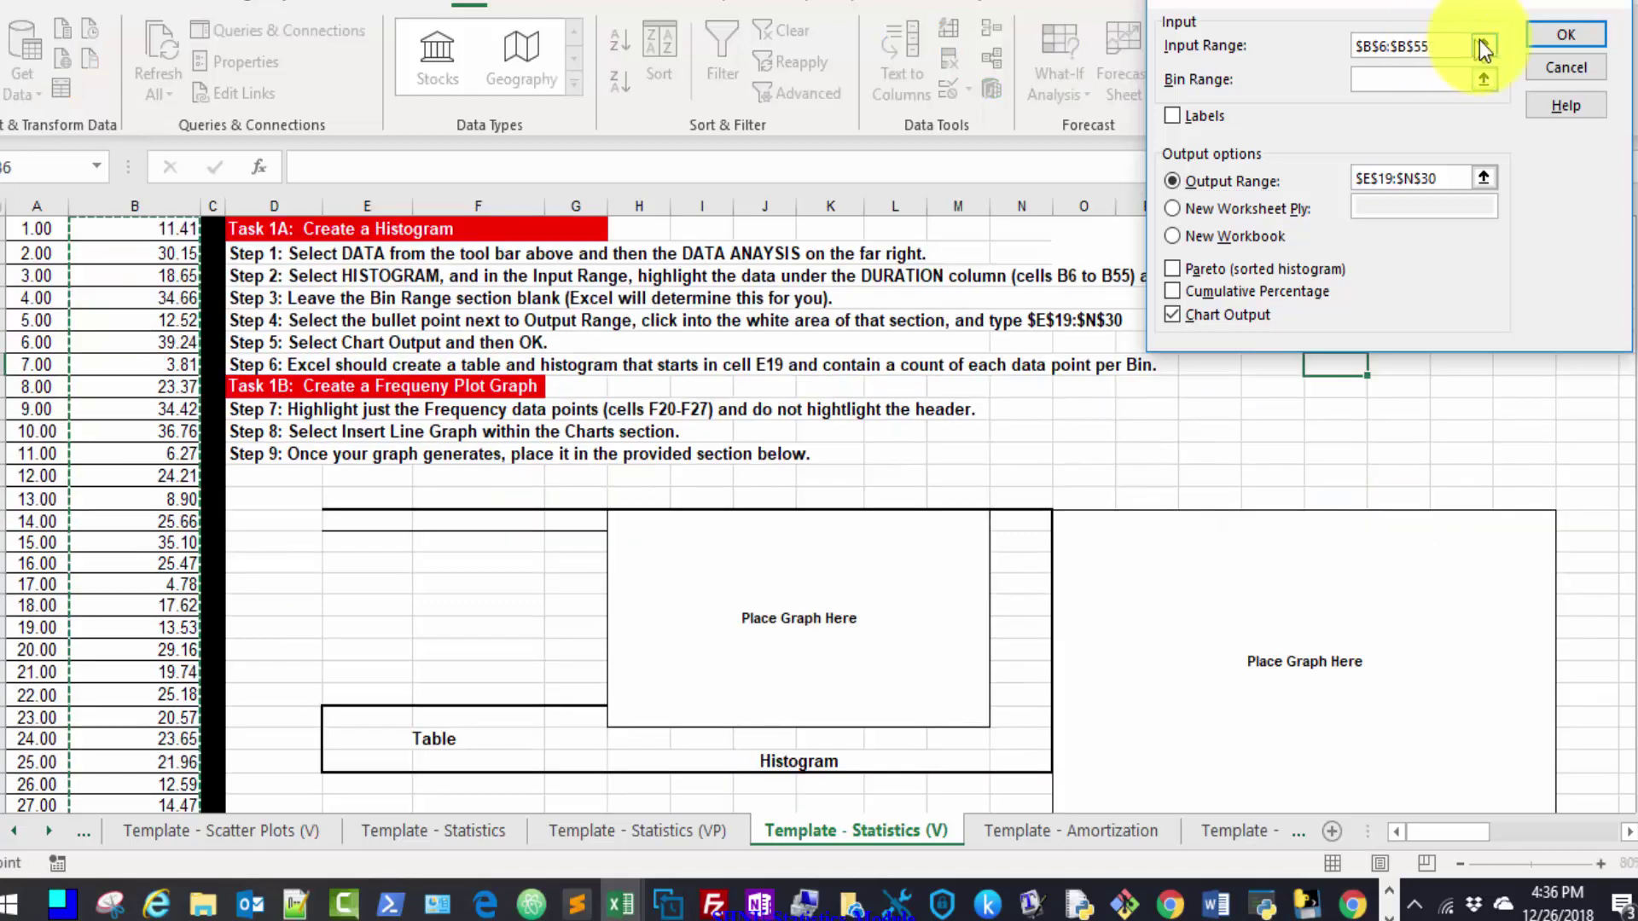
{"action": "left_click", "coordinate": [1483, 45]}
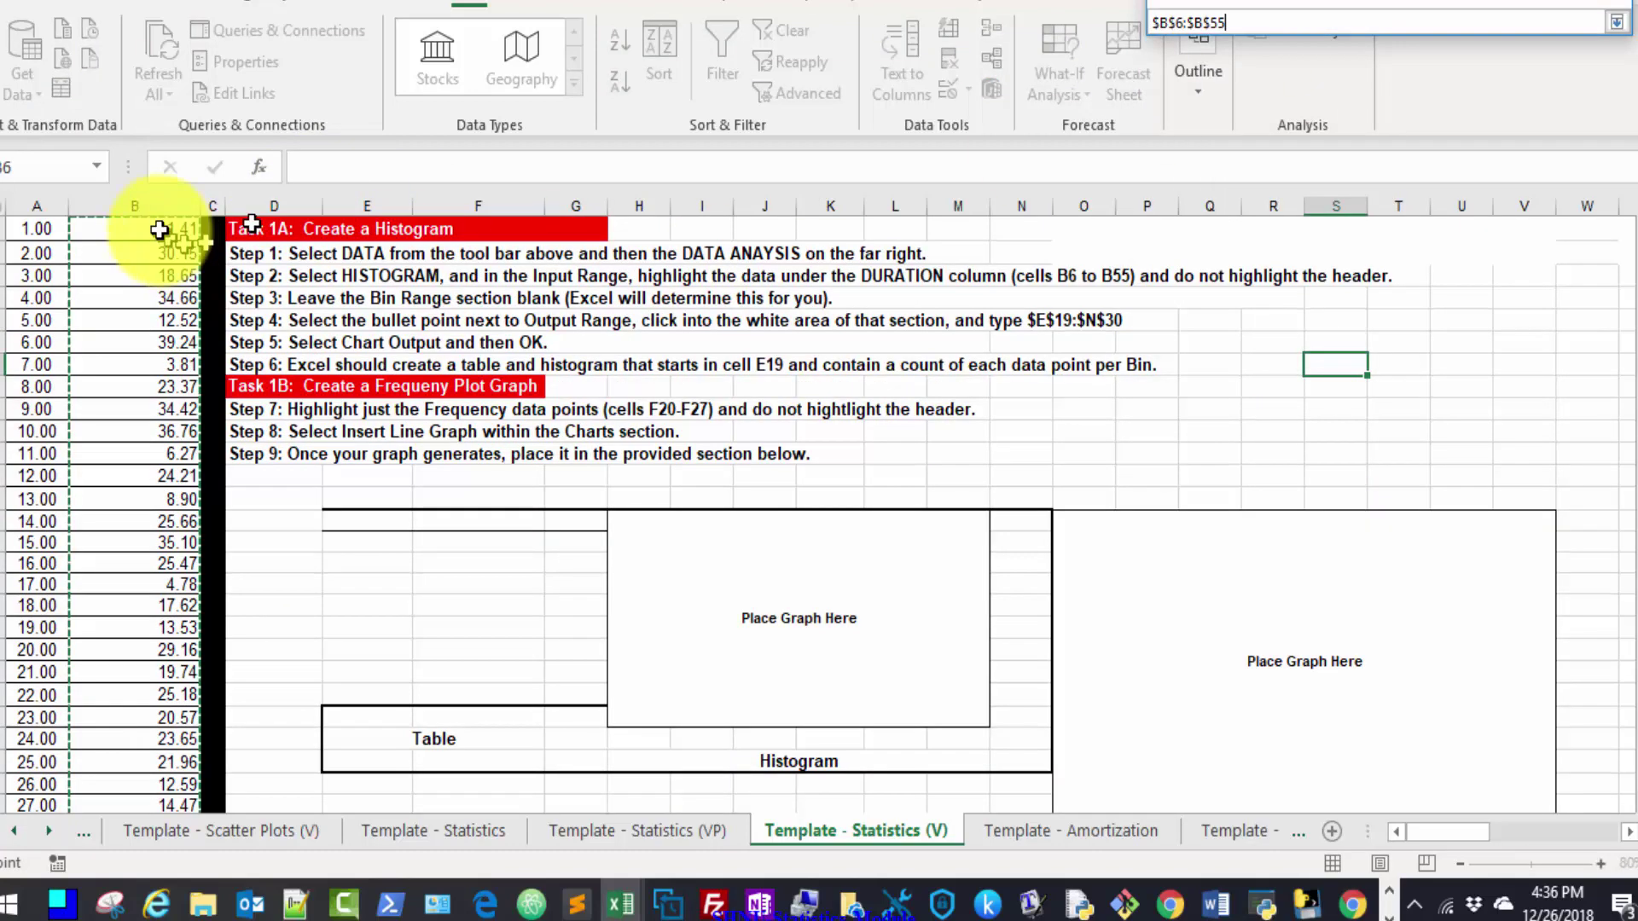
{"action": "left_click", "coordinate": [134, 227]}
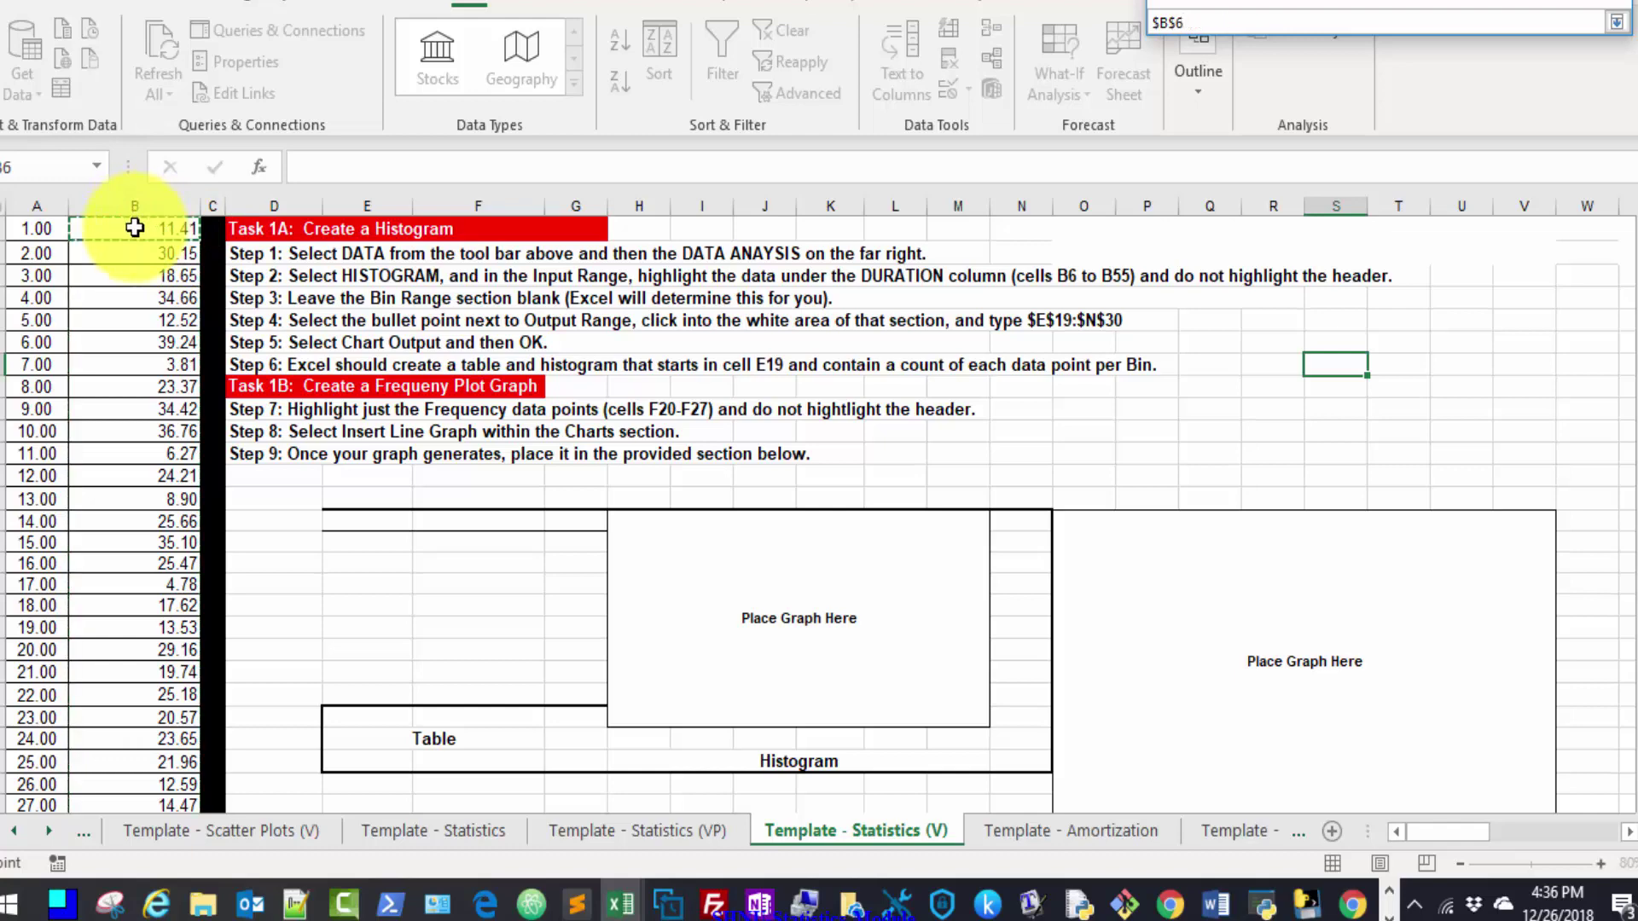
{"action": "key", "text": "ctrl+shift+Down"}
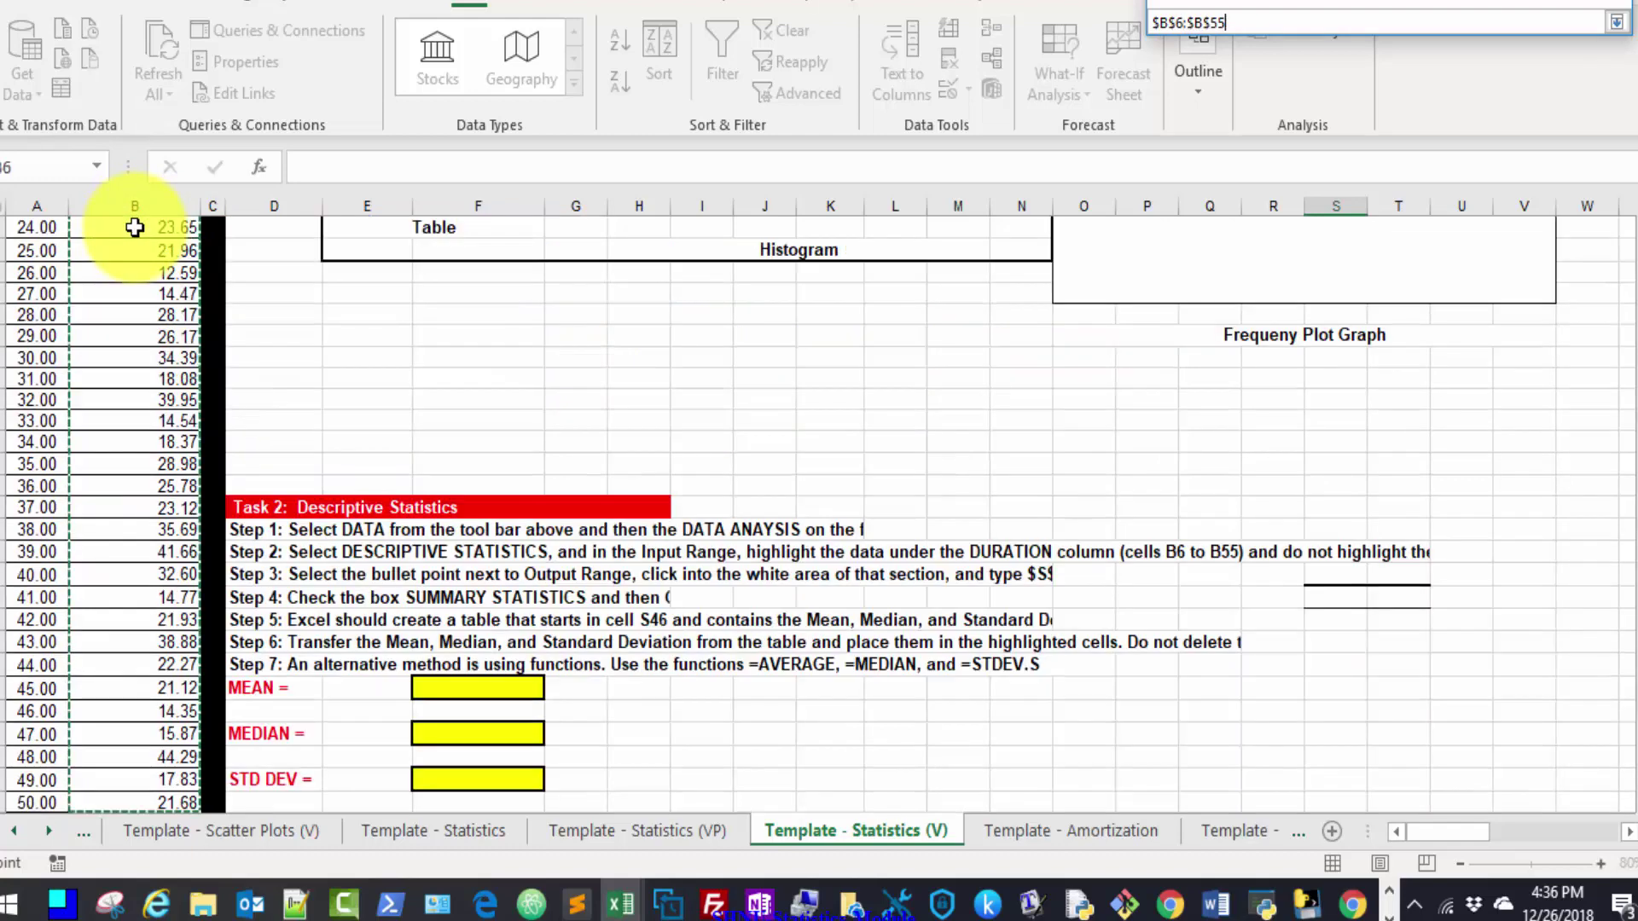
{"action": "key", "text": "Return"}
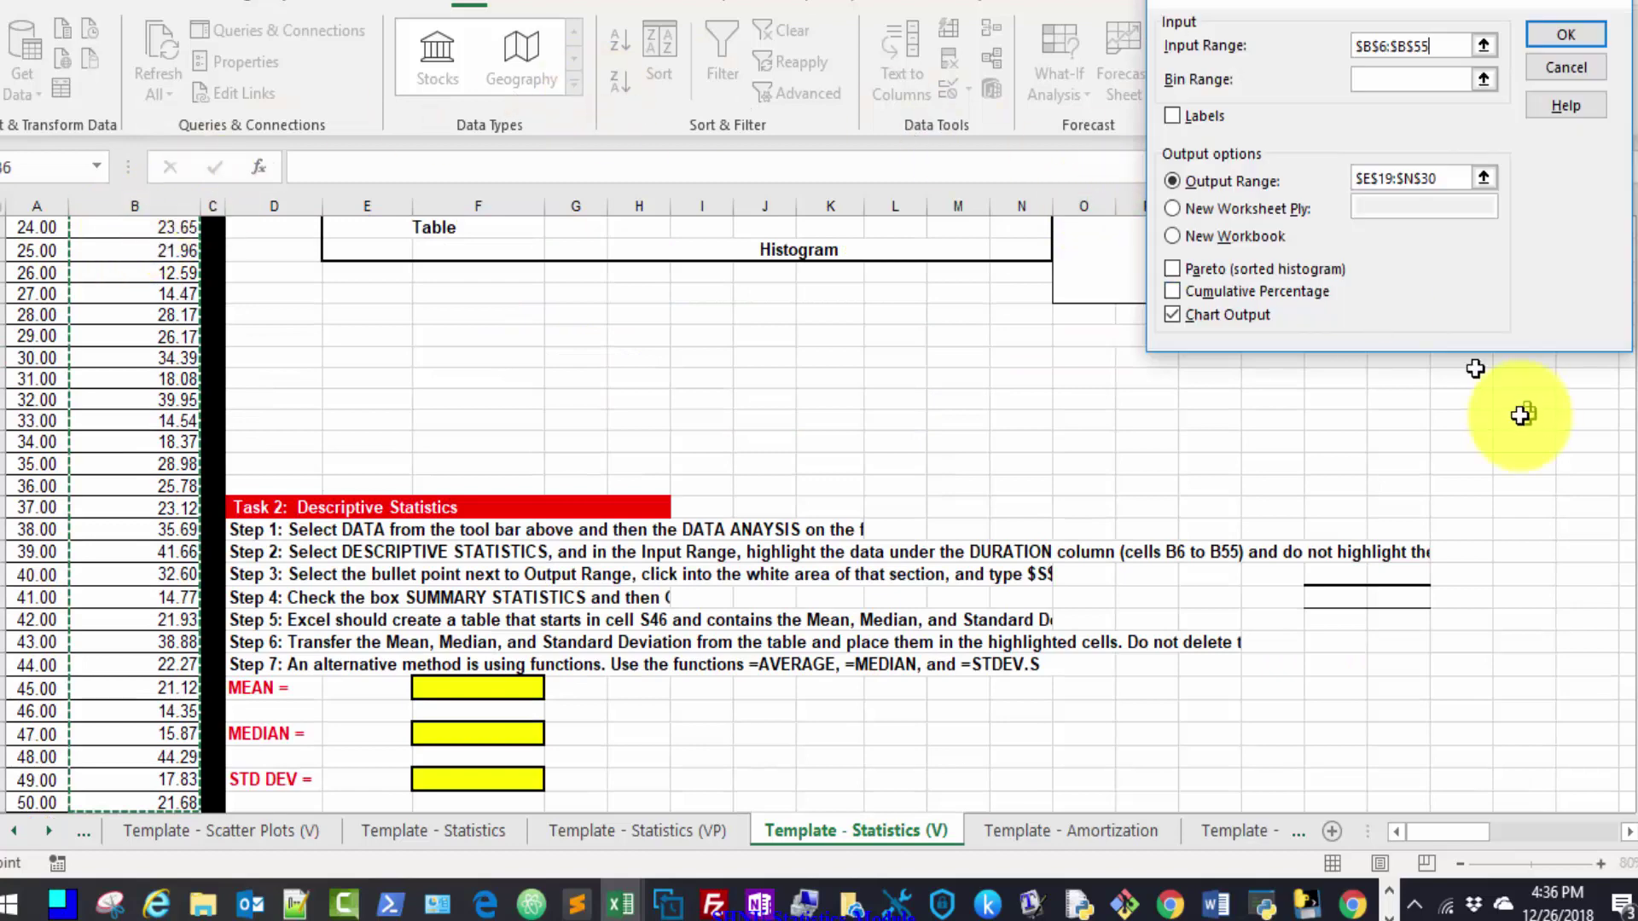
Set the histogram's output range to $E$19:$N$30, covering the table and histogram areas
{"action": "scroll", "coordinate": [1628, 554], "scroll_direction": "up", "scroll_amount": 8}
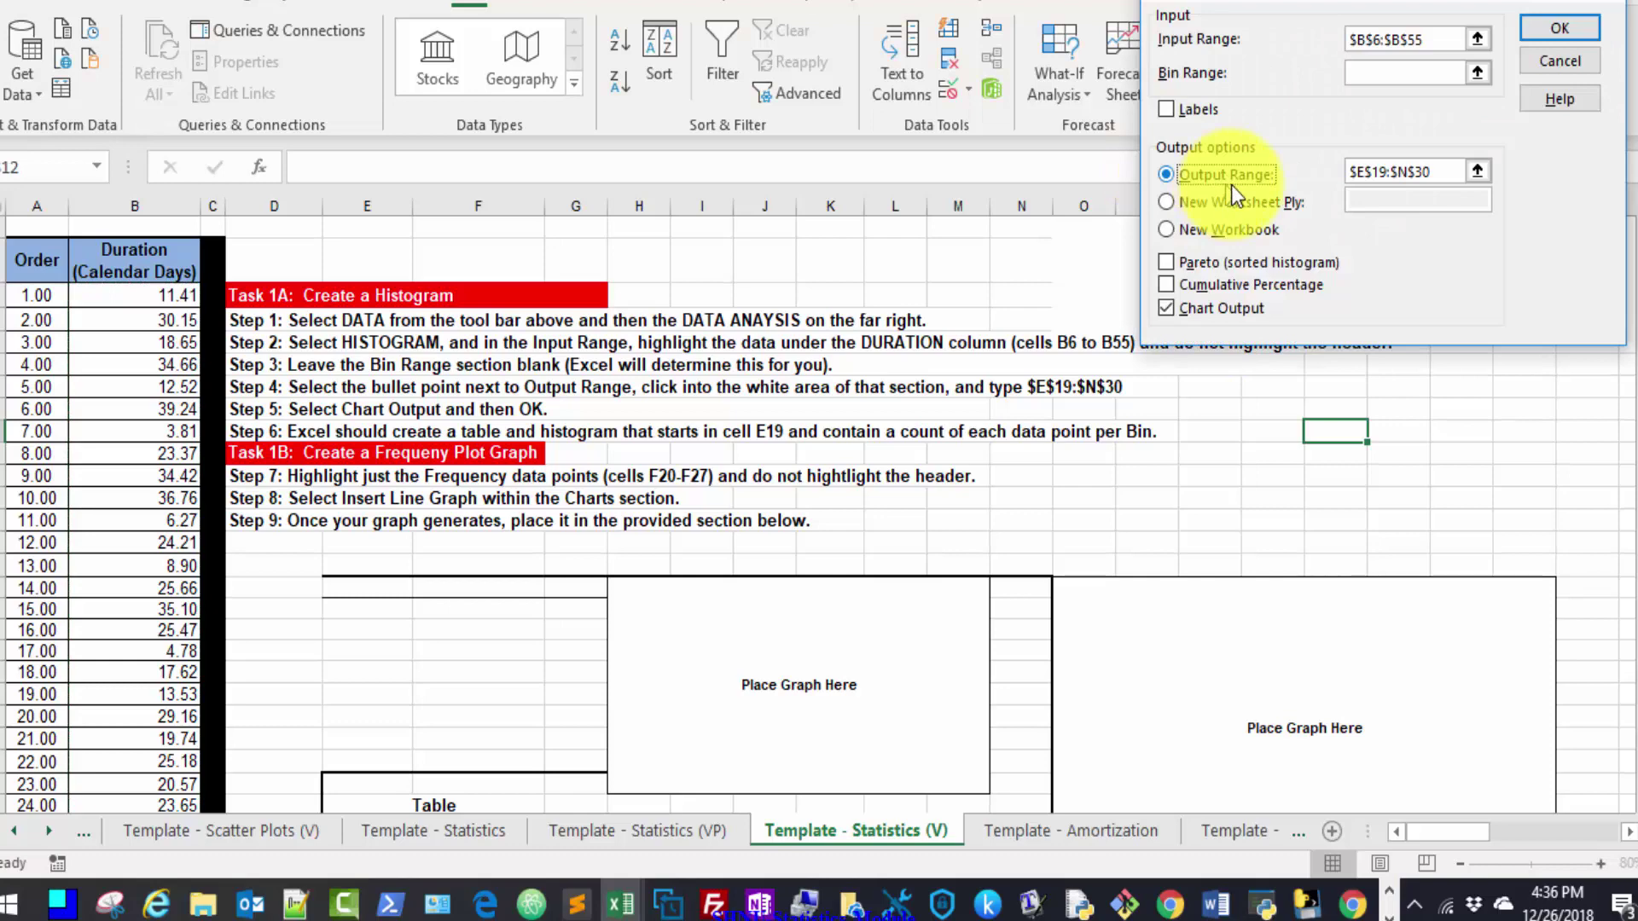
{"action": "left_click", "coordinate": [1228, 181]}
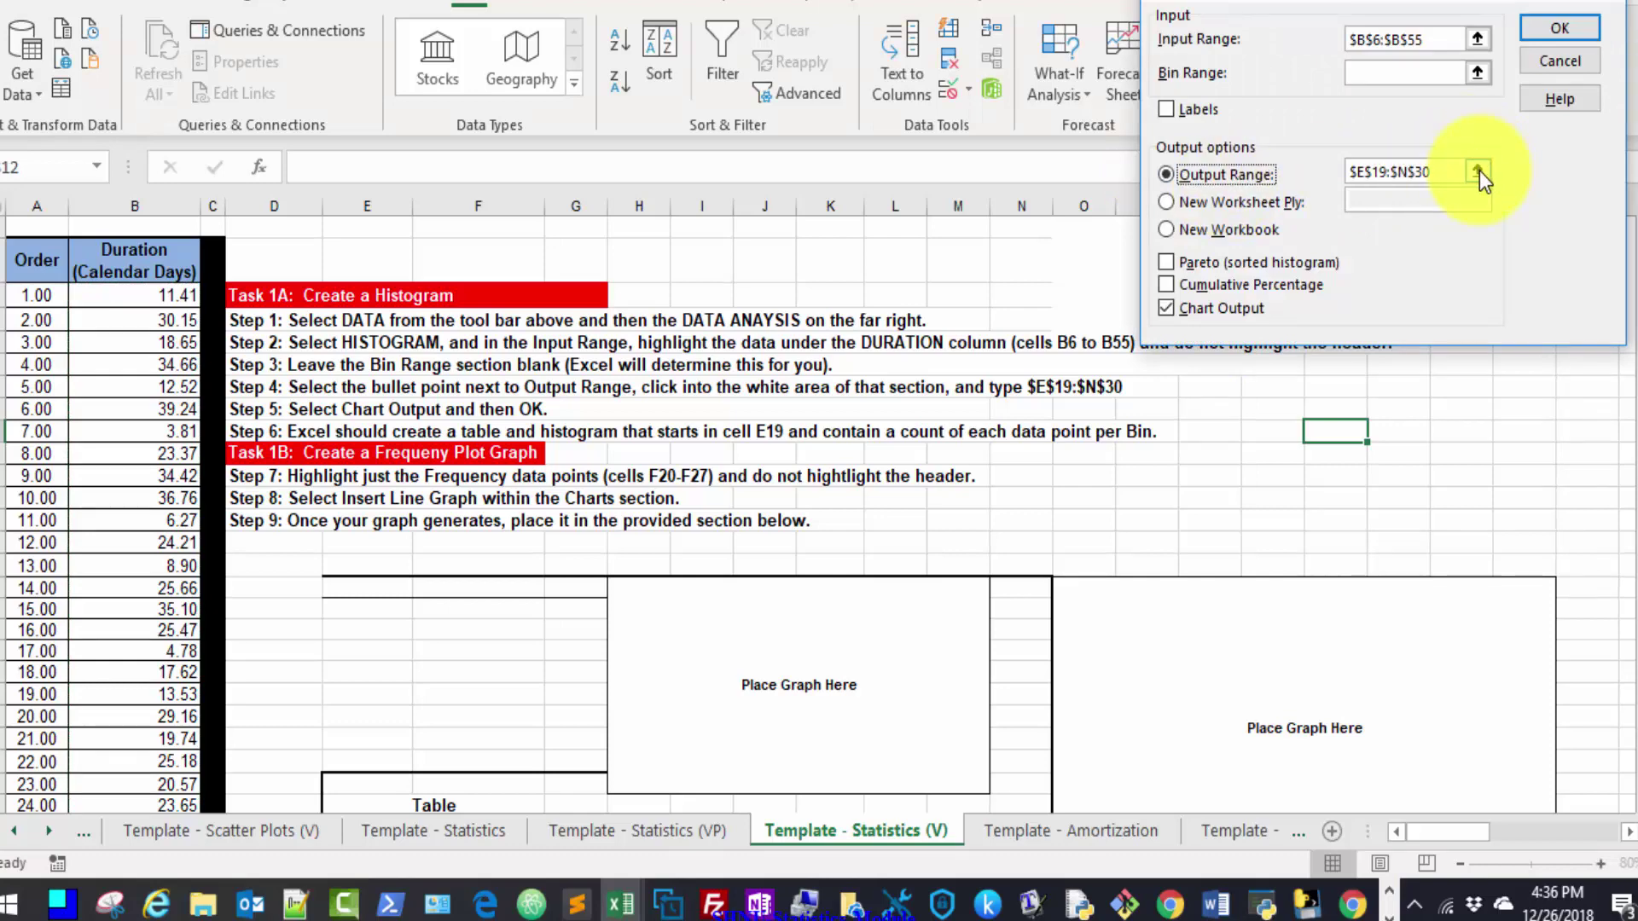
{"action": "left_click", "coordinate": [1479, 170]}
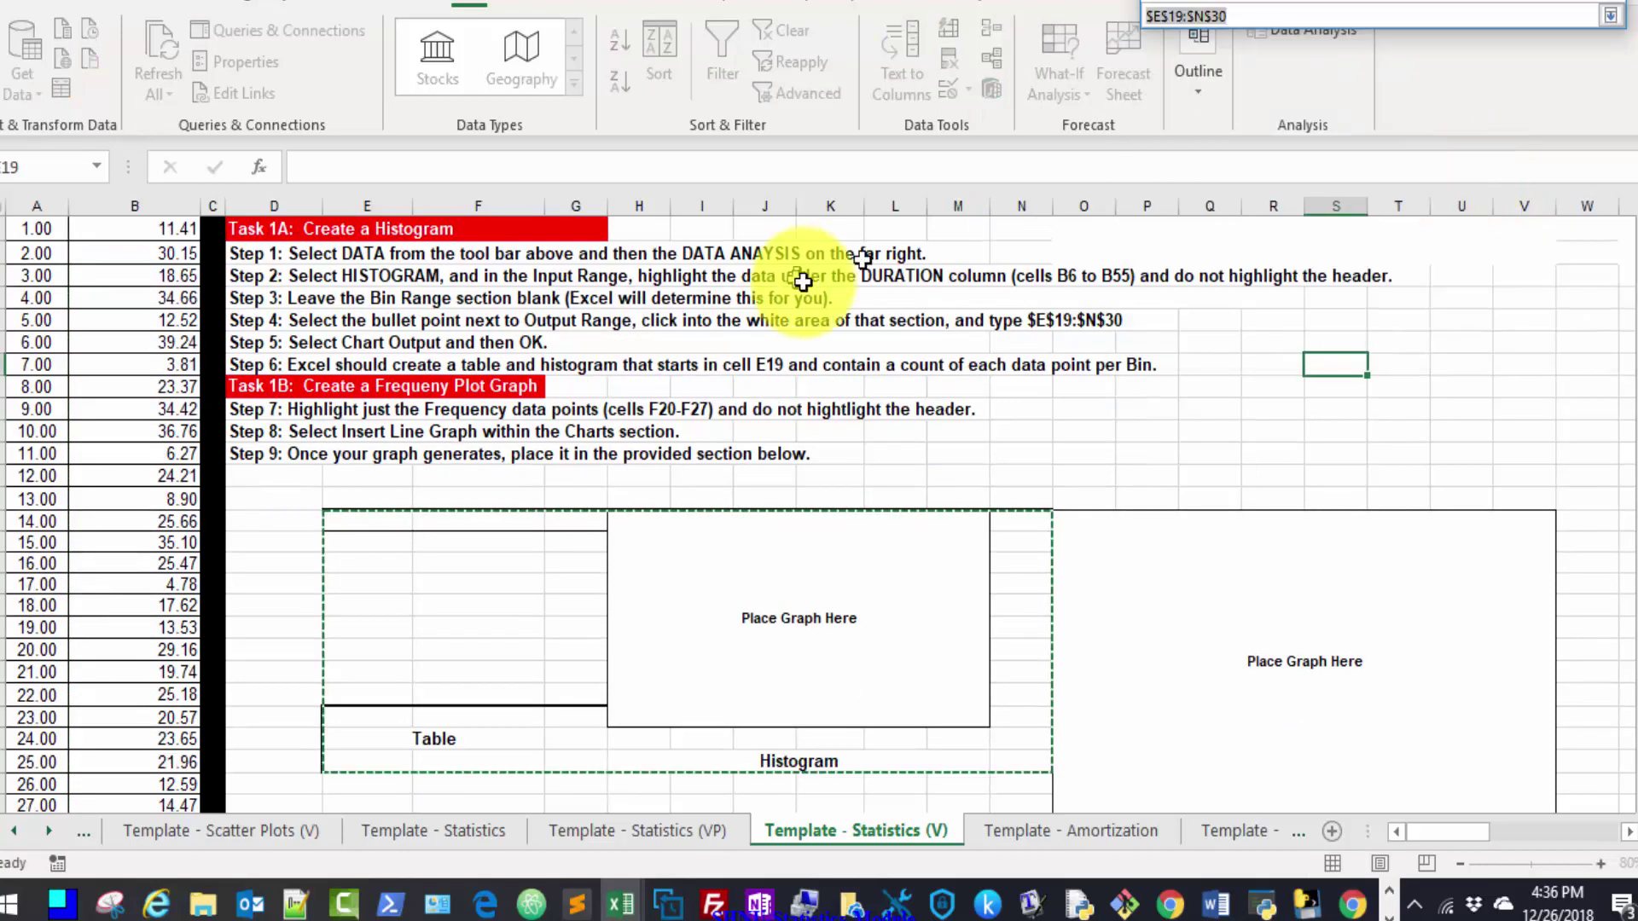
{"action": "left_click_drag", "start_coordinate": [366, 518], "coordinate": [1023, 758]}
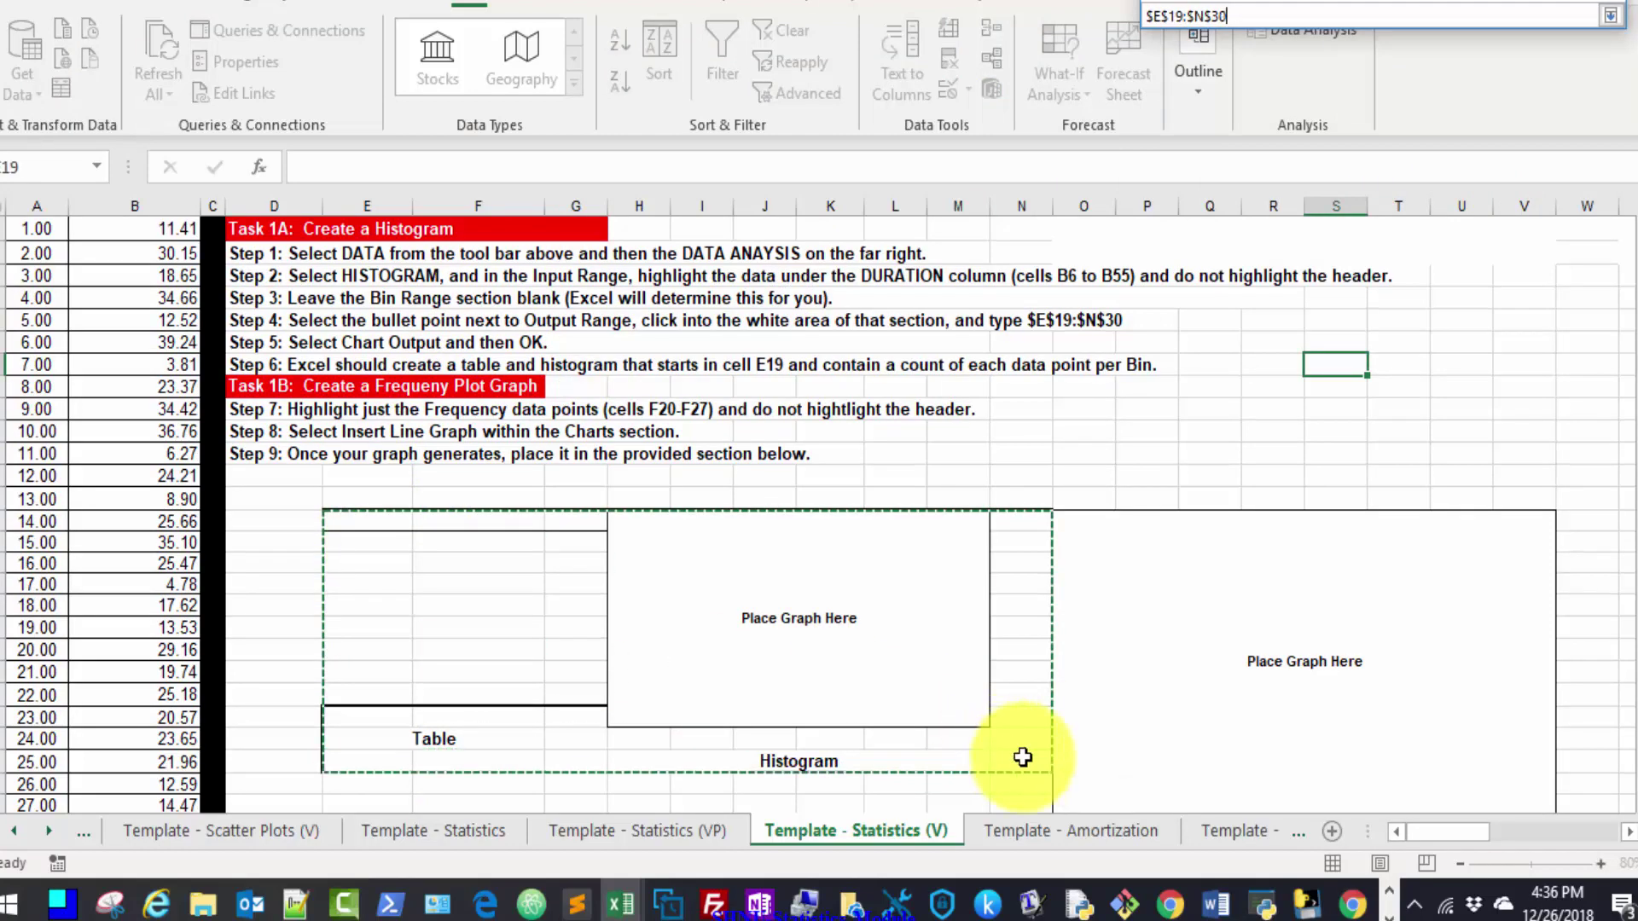
{"action": "key", "text": "Return"}
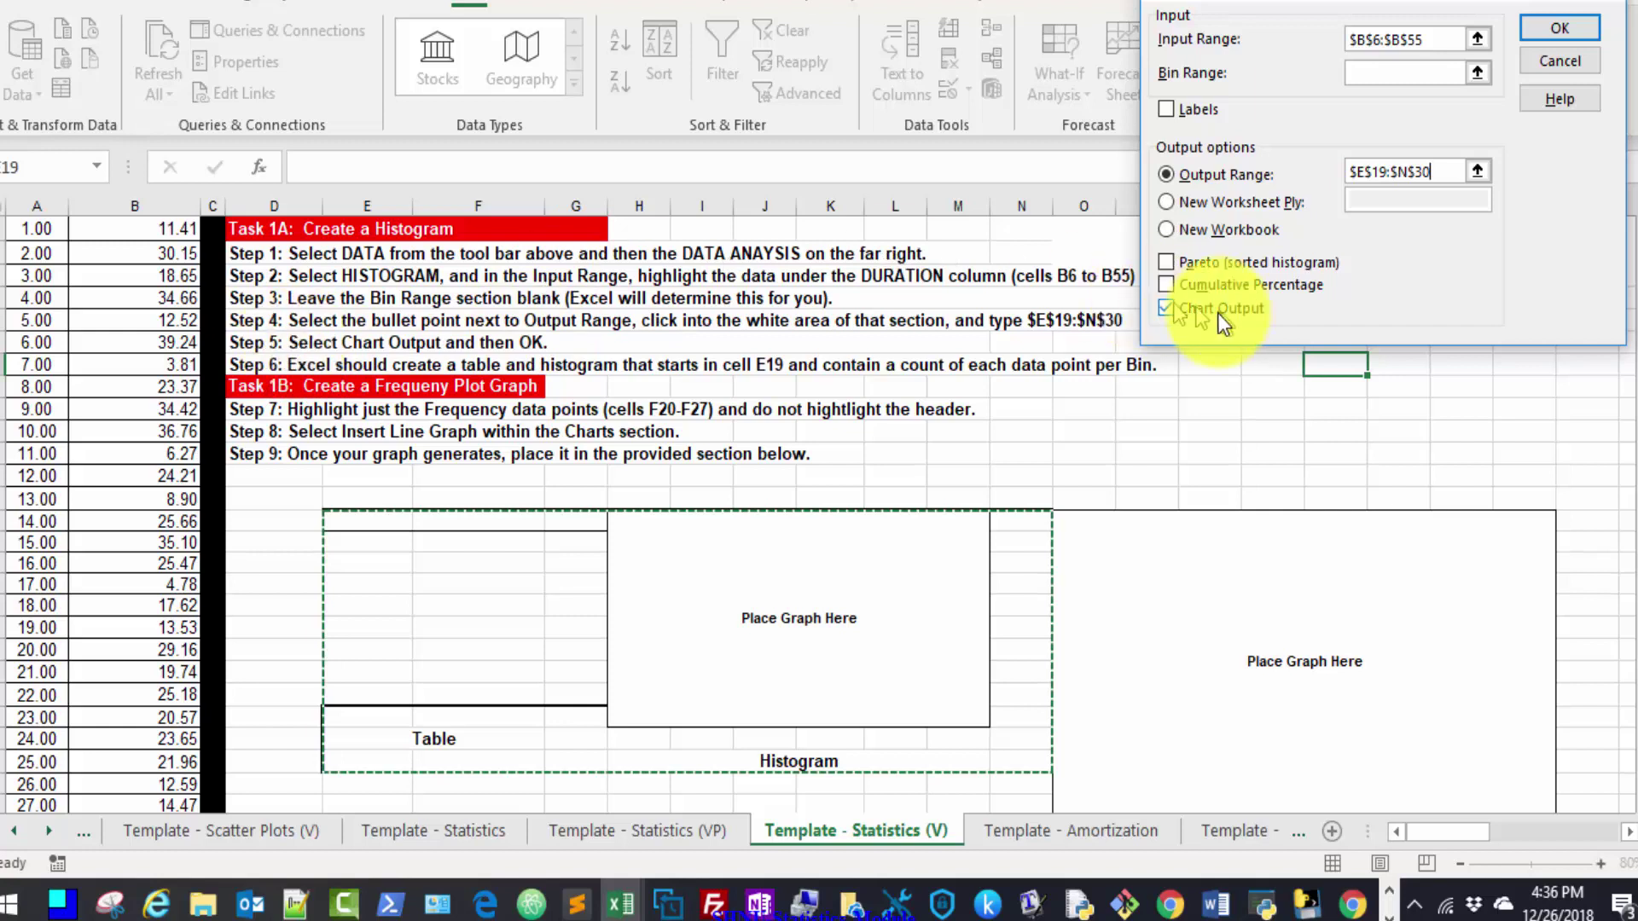
Generate the histogram with Chart Output enabled, and move the chart into the graph placeholder above the Histogram label
{"action": "left_click", "coordinate": [1169, 311]}
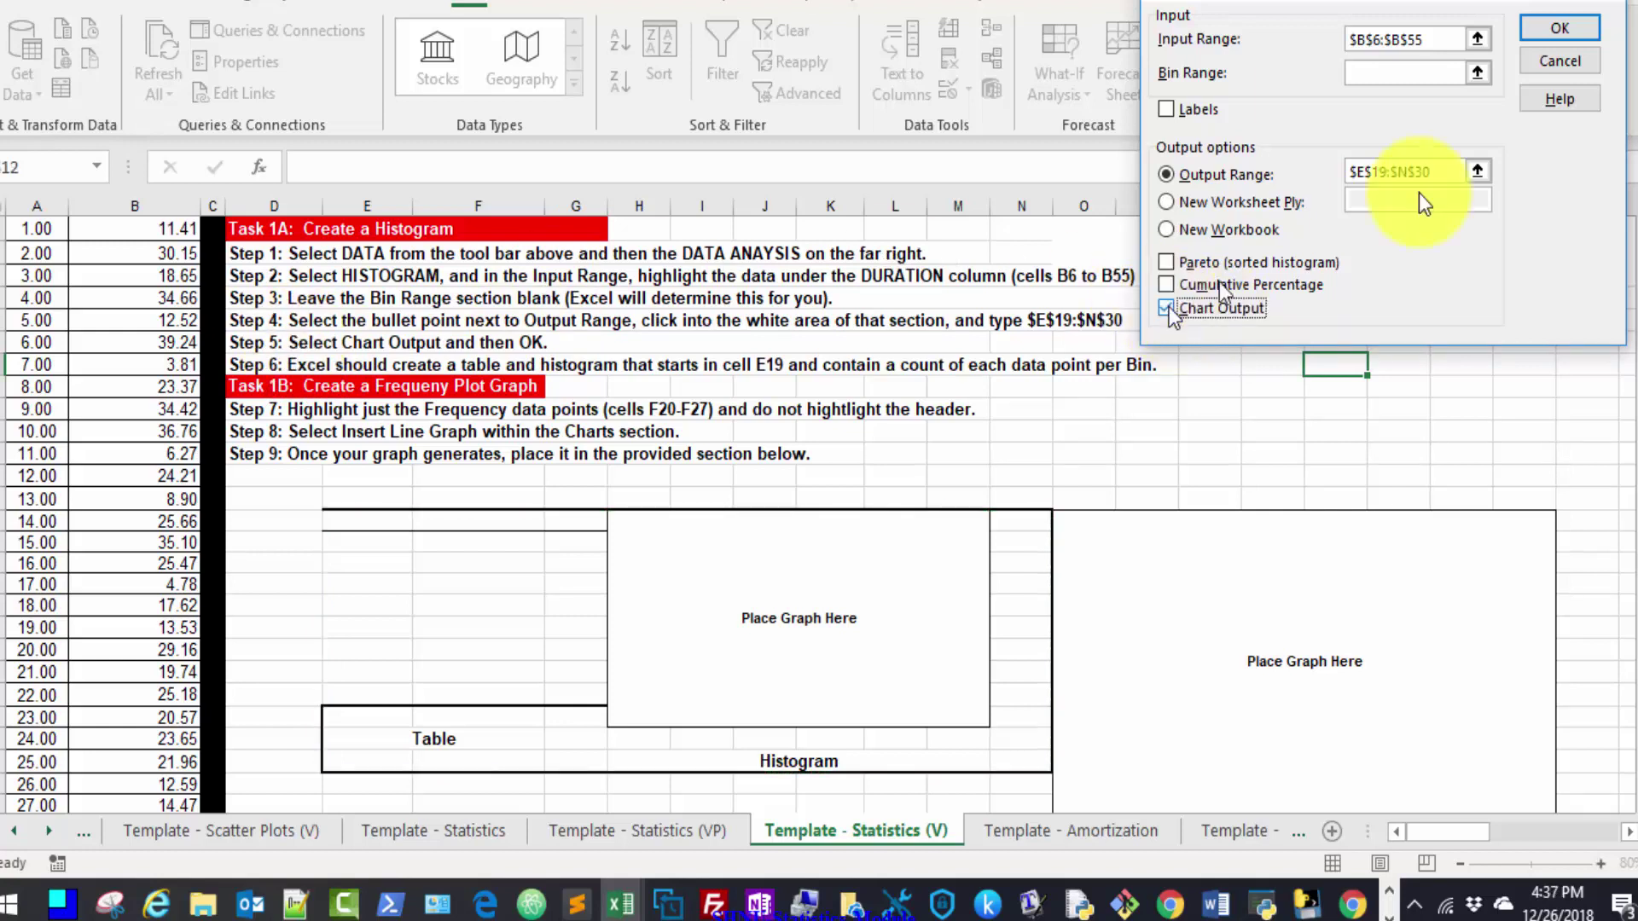
{"action": "left_click", "coordinate": [1560, 32]}
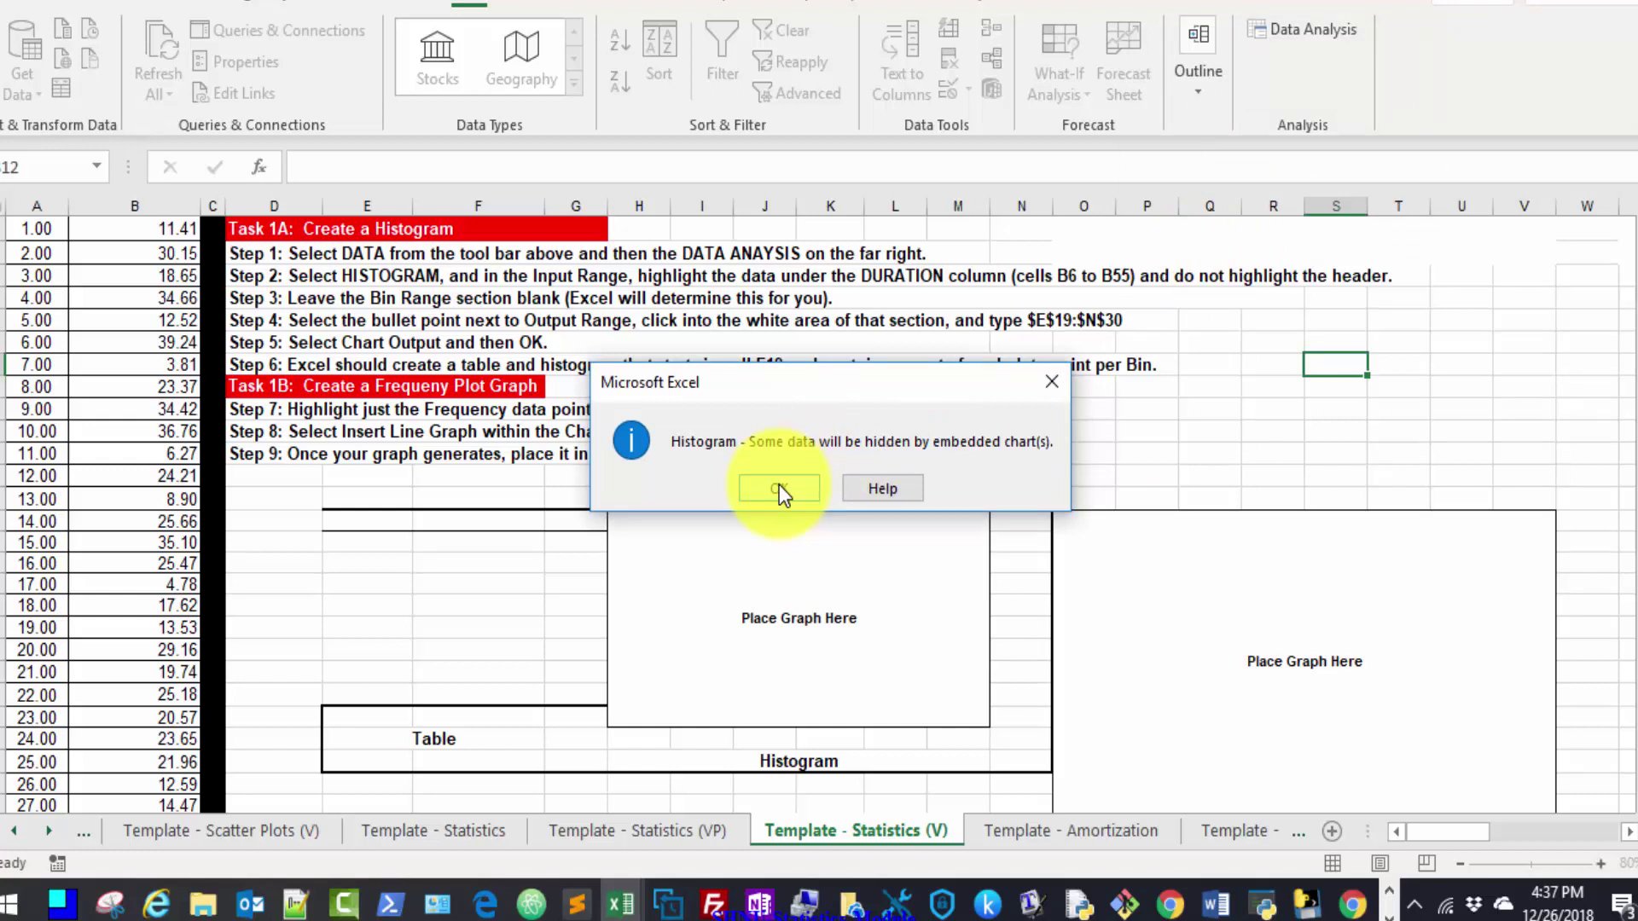
{"action": "left_click", "coordinate": [780, 490]}
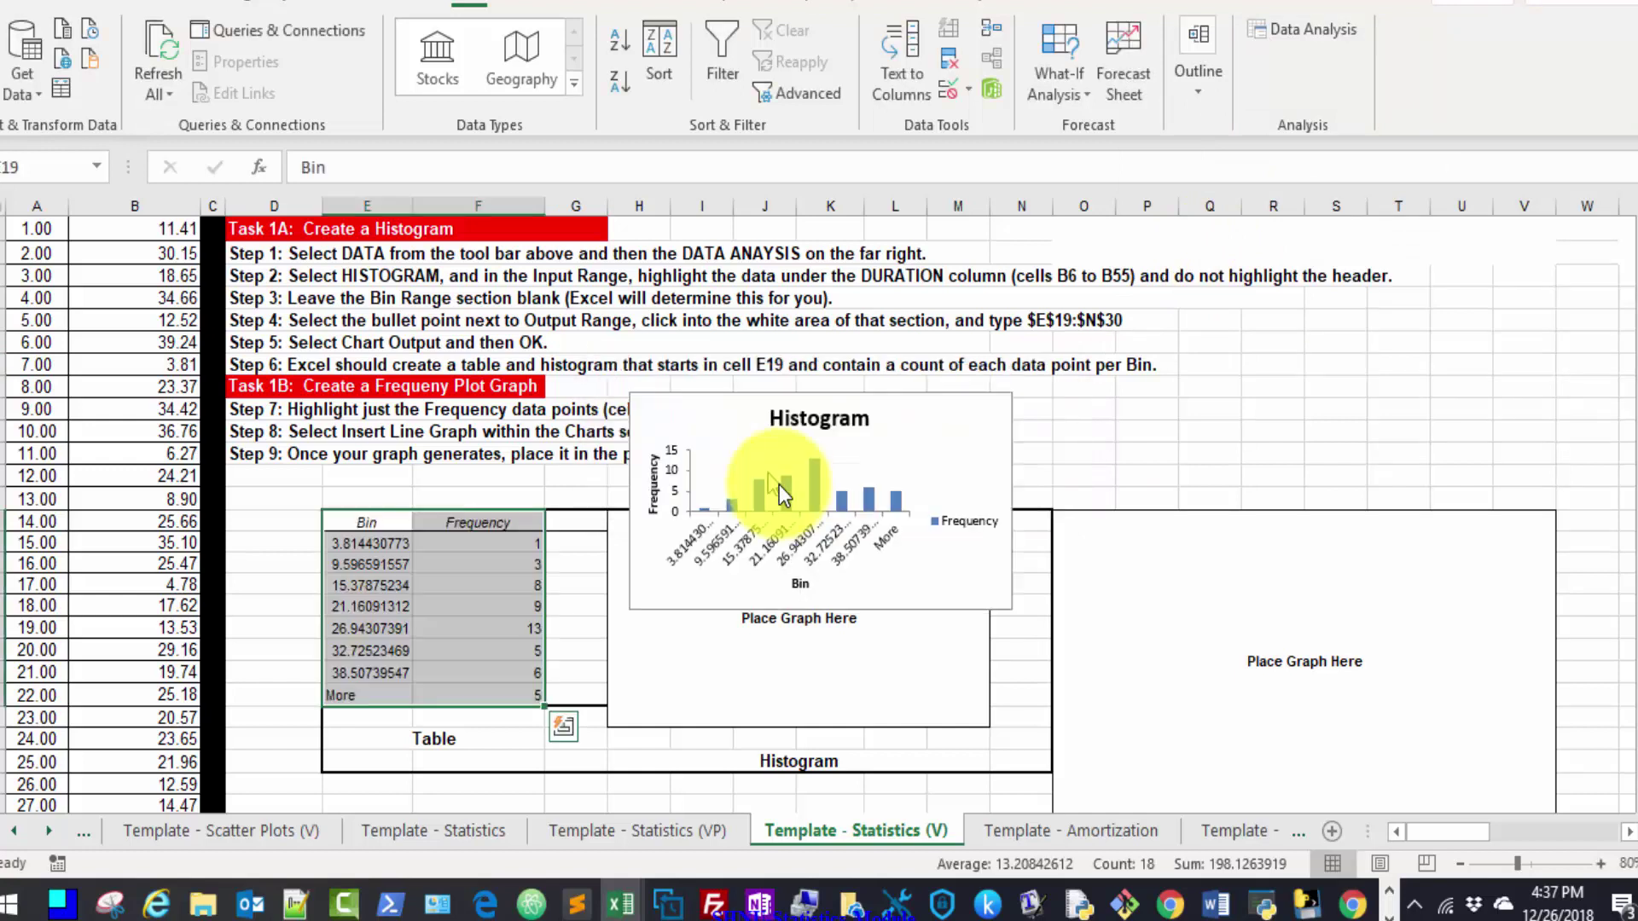
{"action": "left_click_drag", "start_coordinate": [943, 431], "coordinate": [924, 546]}
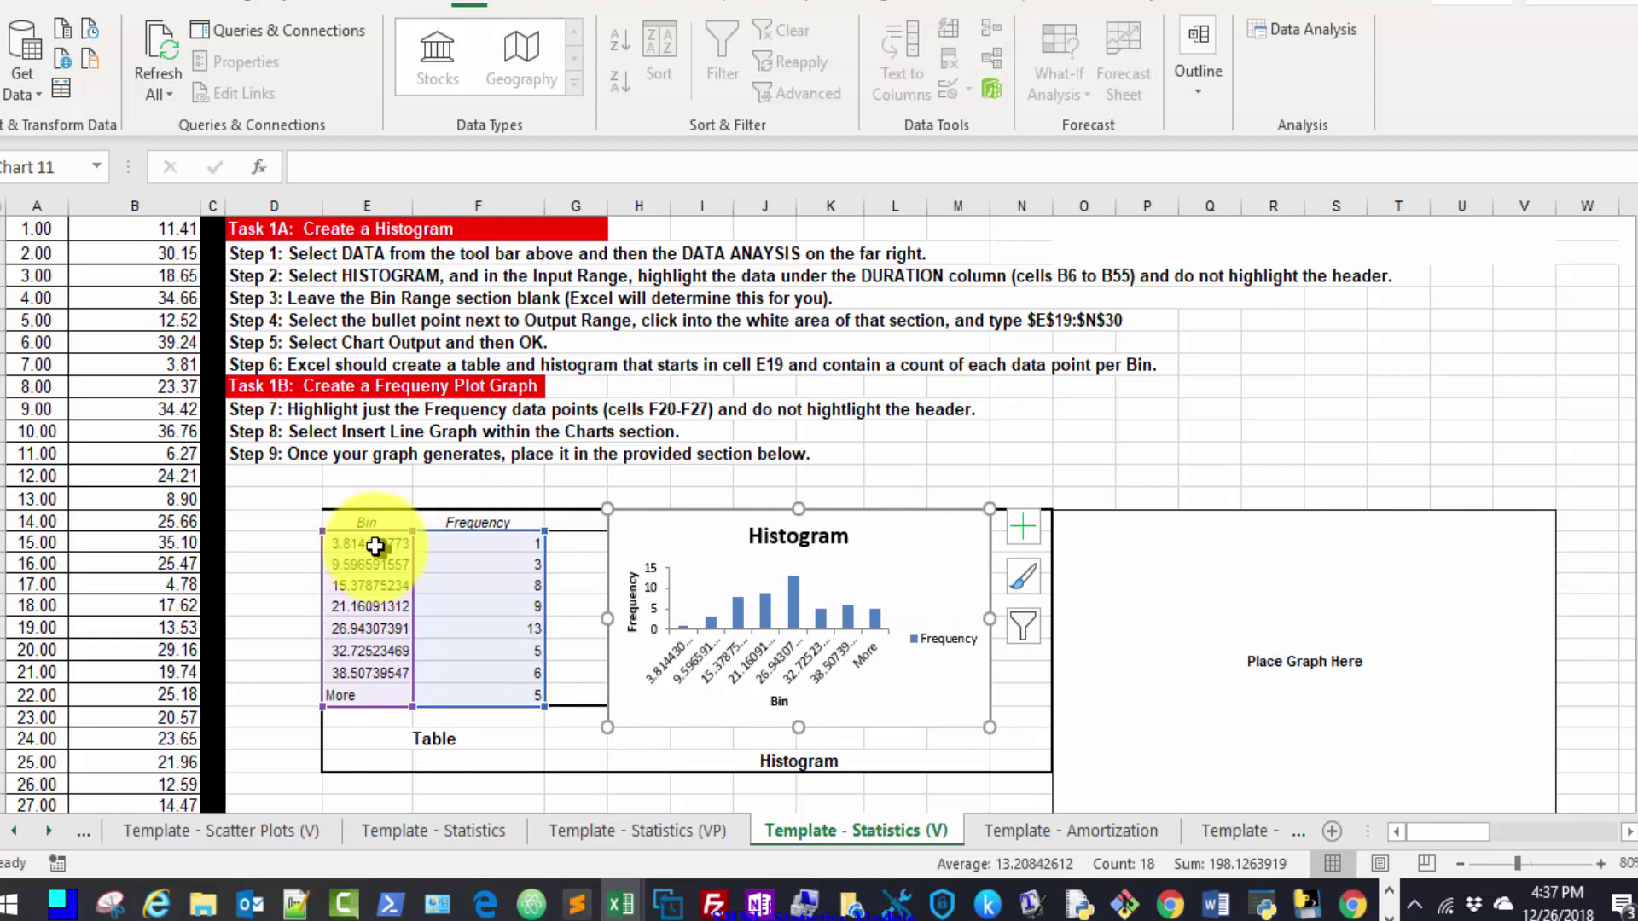
{"action": "left_click", "coordinate": [376, 546]}
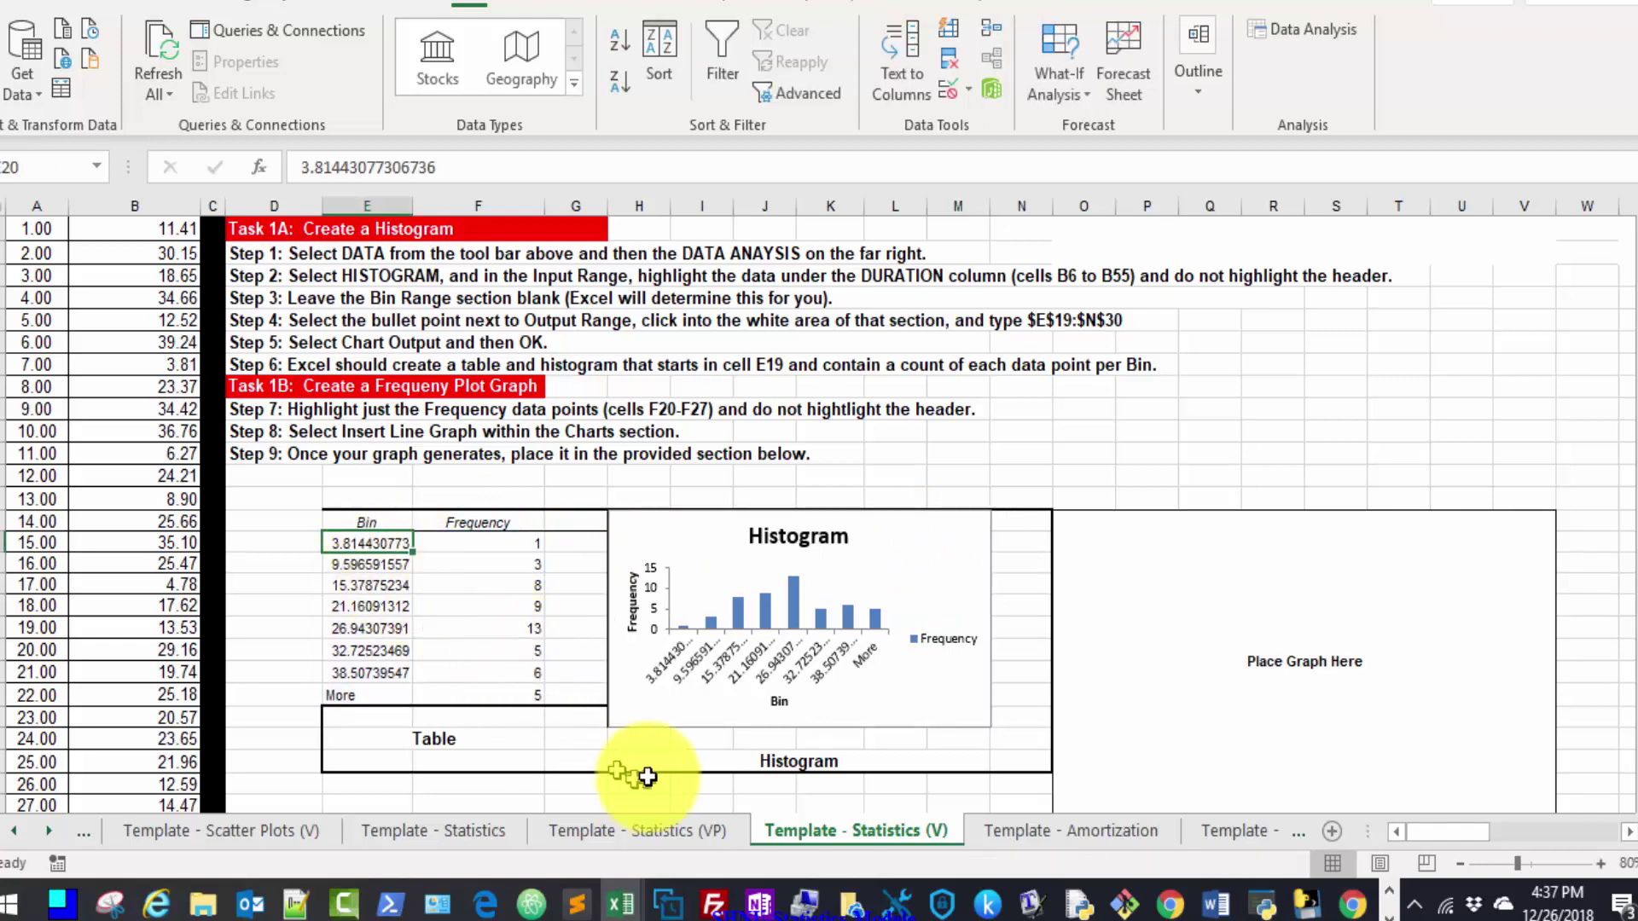
Compare the new bin and frequency table with the completed one on the Template - Statistics (VP) sheet, and return to Template - Statistics (V)
{"action": "left_click", "coordinate": [678, 832]}
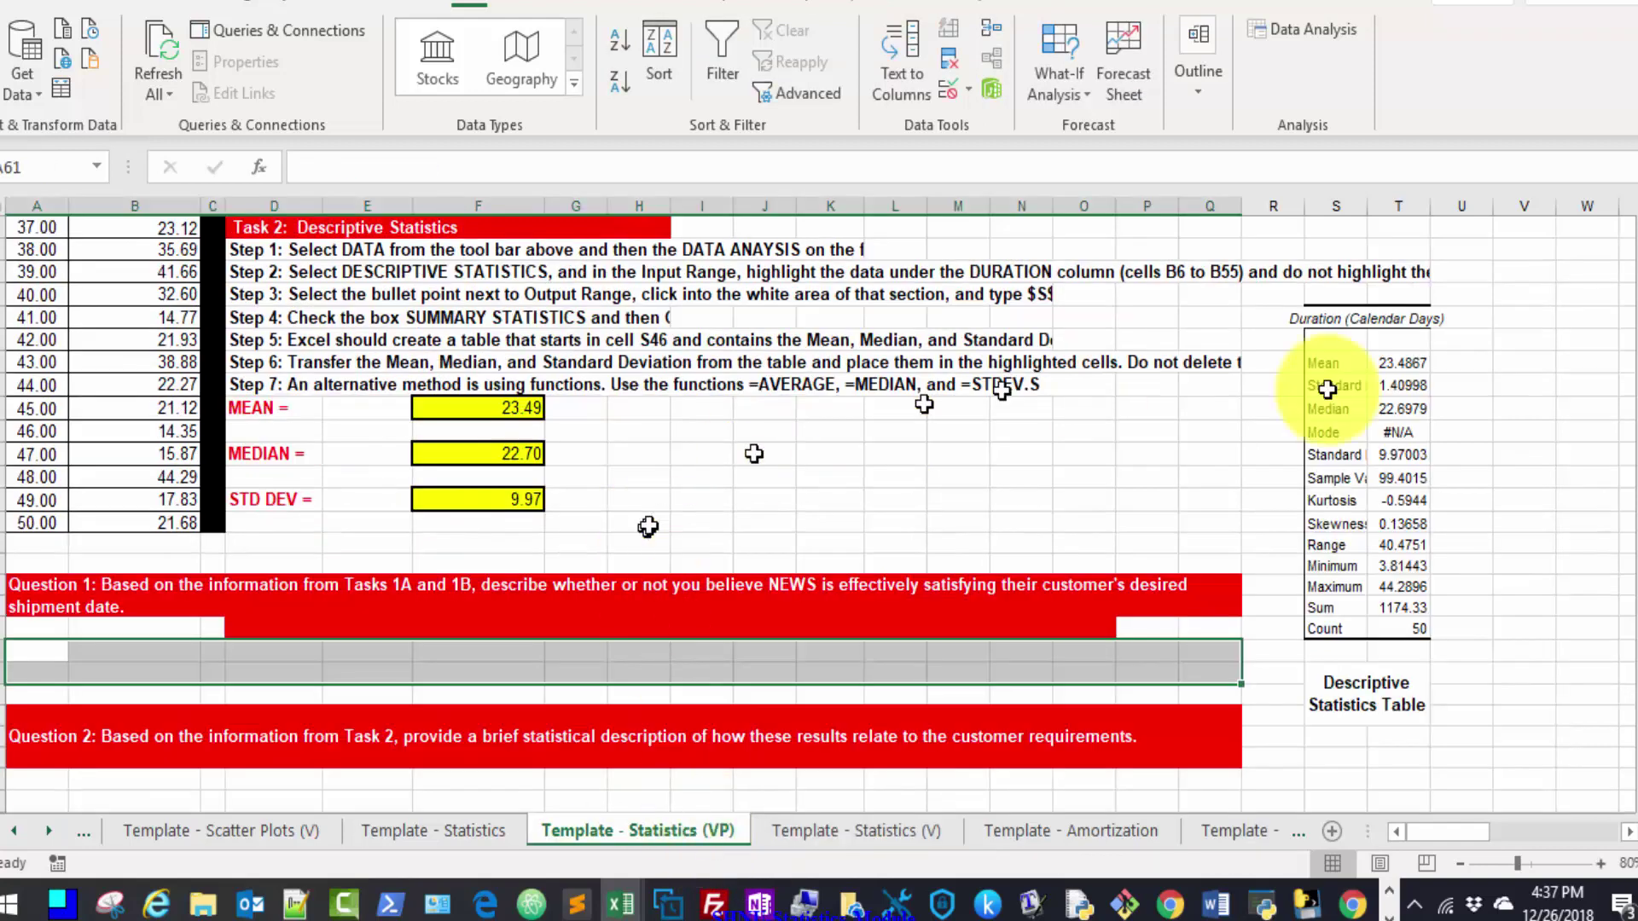
{"action": "scroll", "coordinate": [1612, 350], "scroll_direction": "up", "scroll_amount": 12}
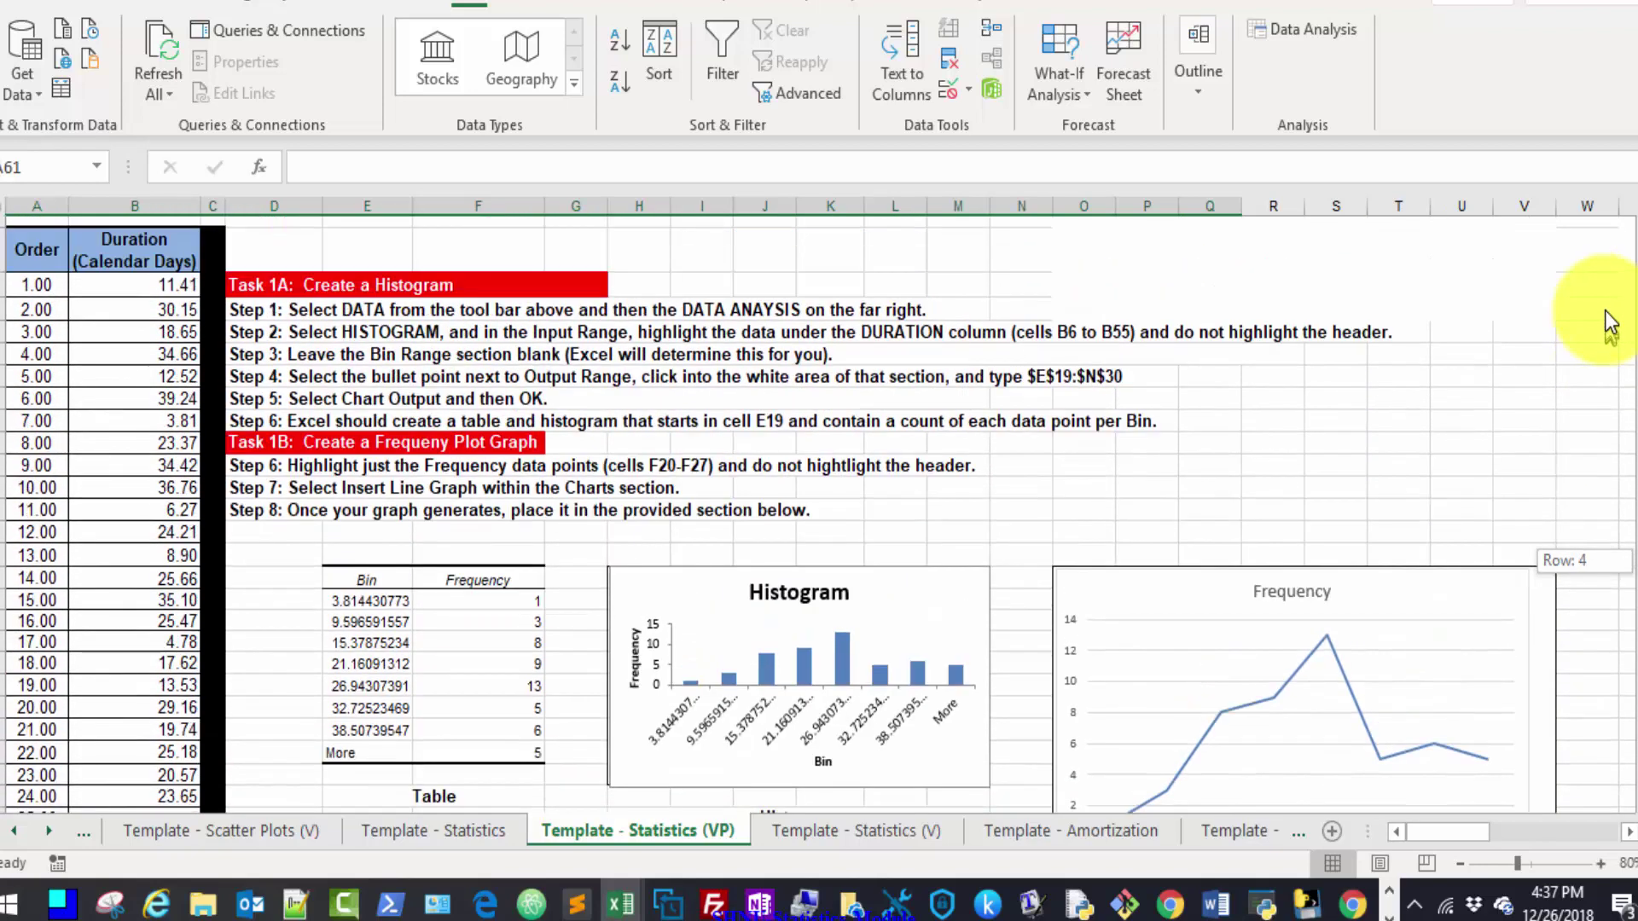
{"action": "left_click", "coordinate": [374, 588]}
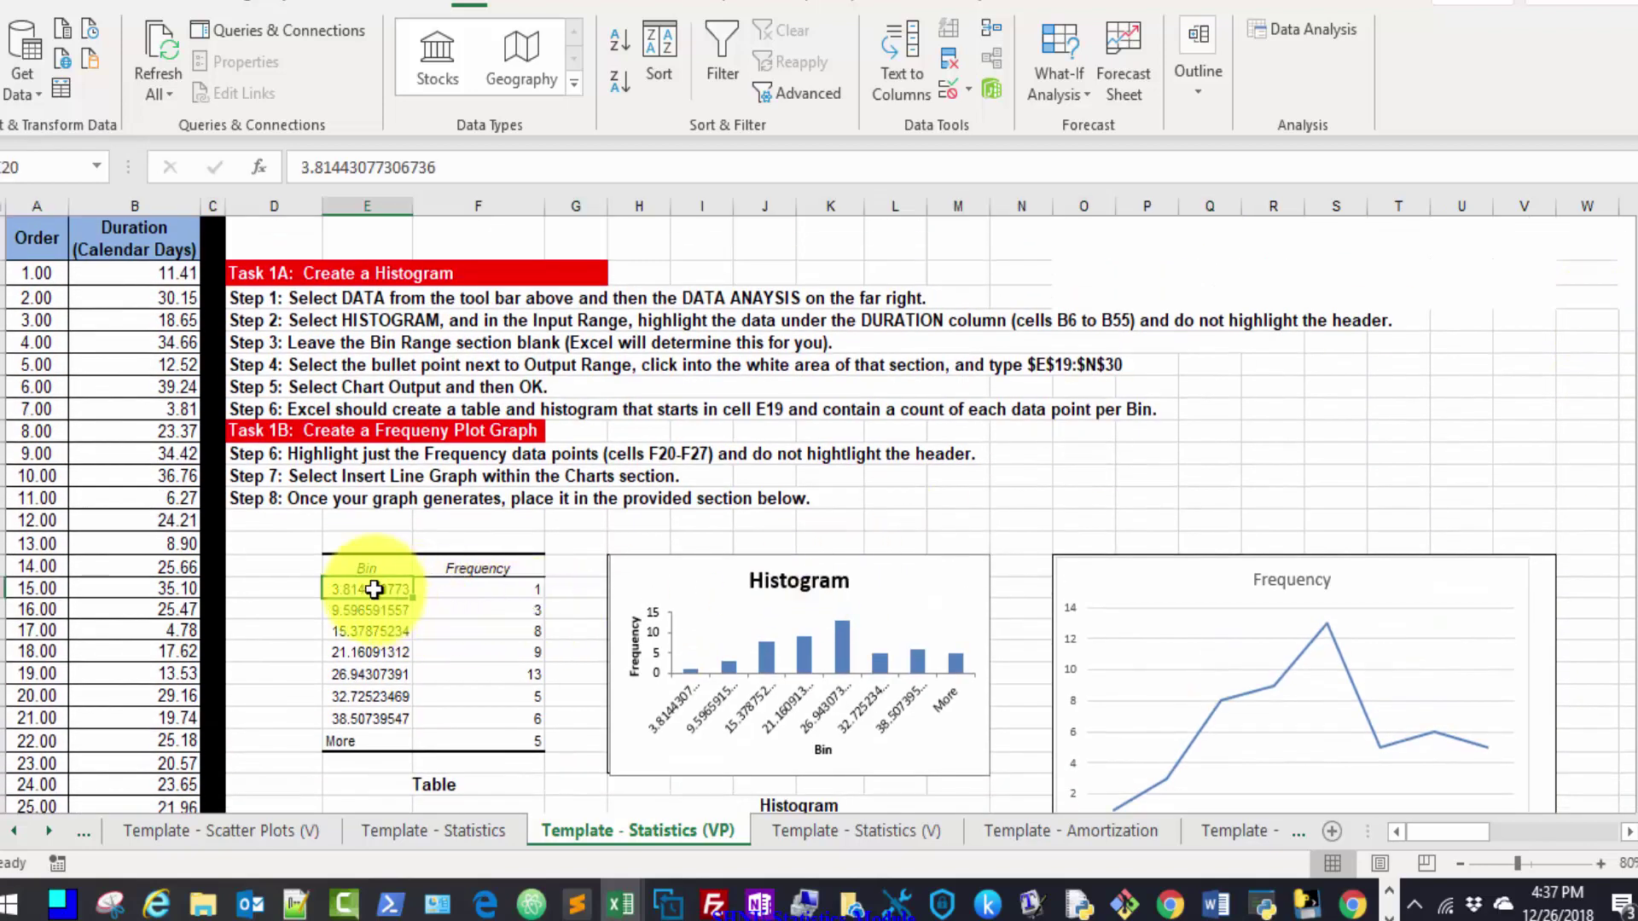
{"action": "left_click", "coordinate": [478, 588]}
{"action": "left_click", "coordinate": [485, 608]}
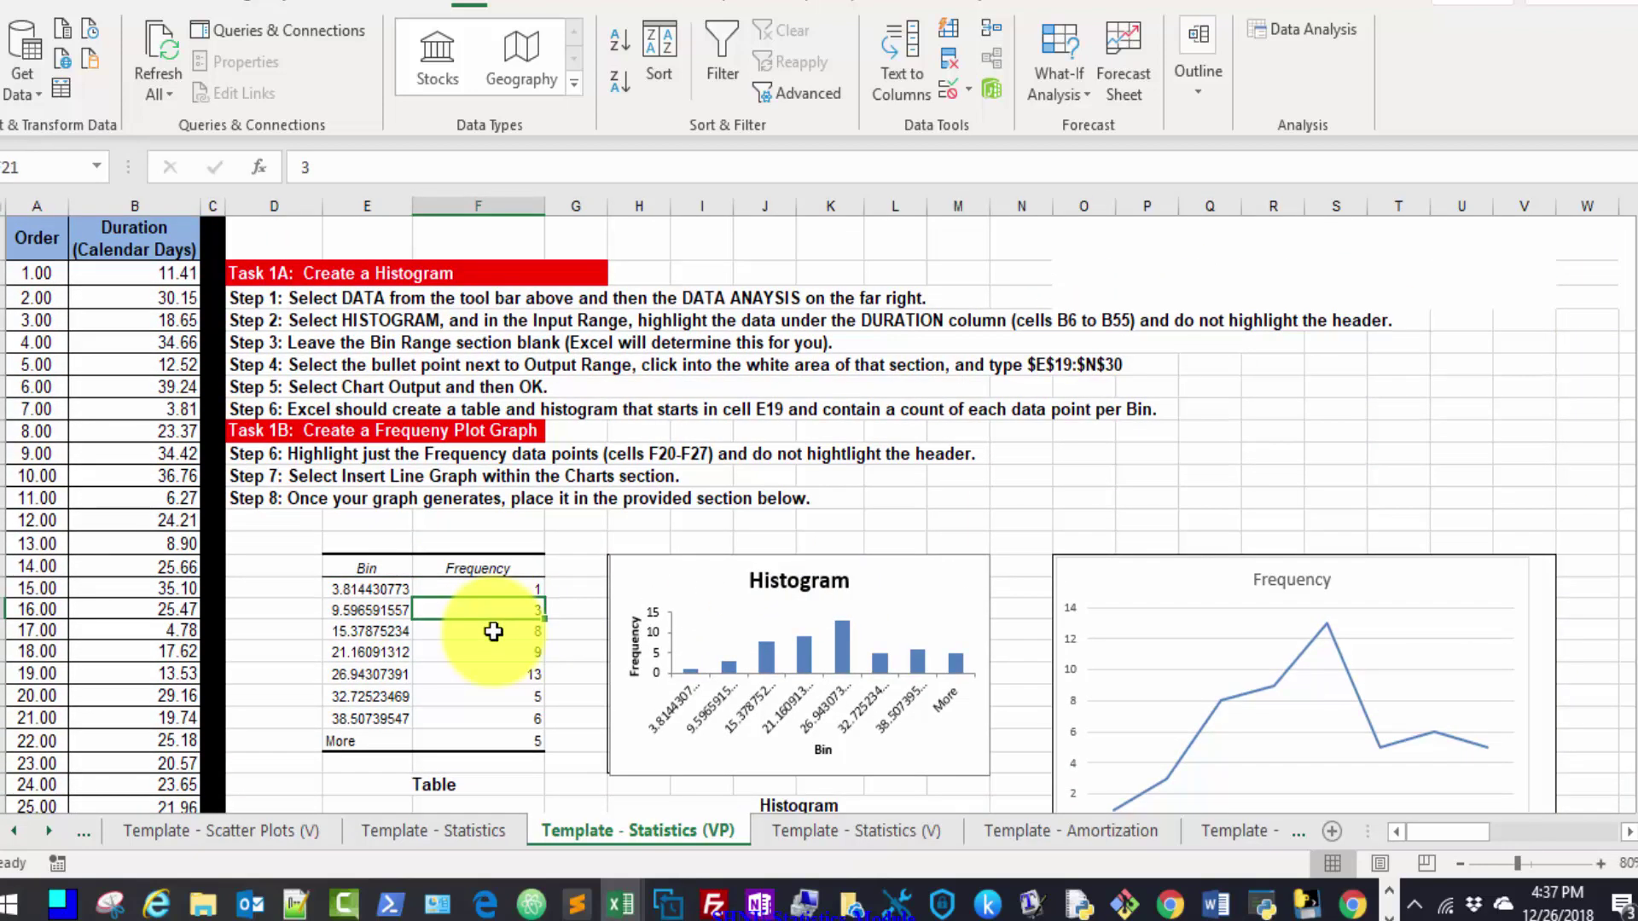
{"action": "left_click", "coordinate": [493, 631]}
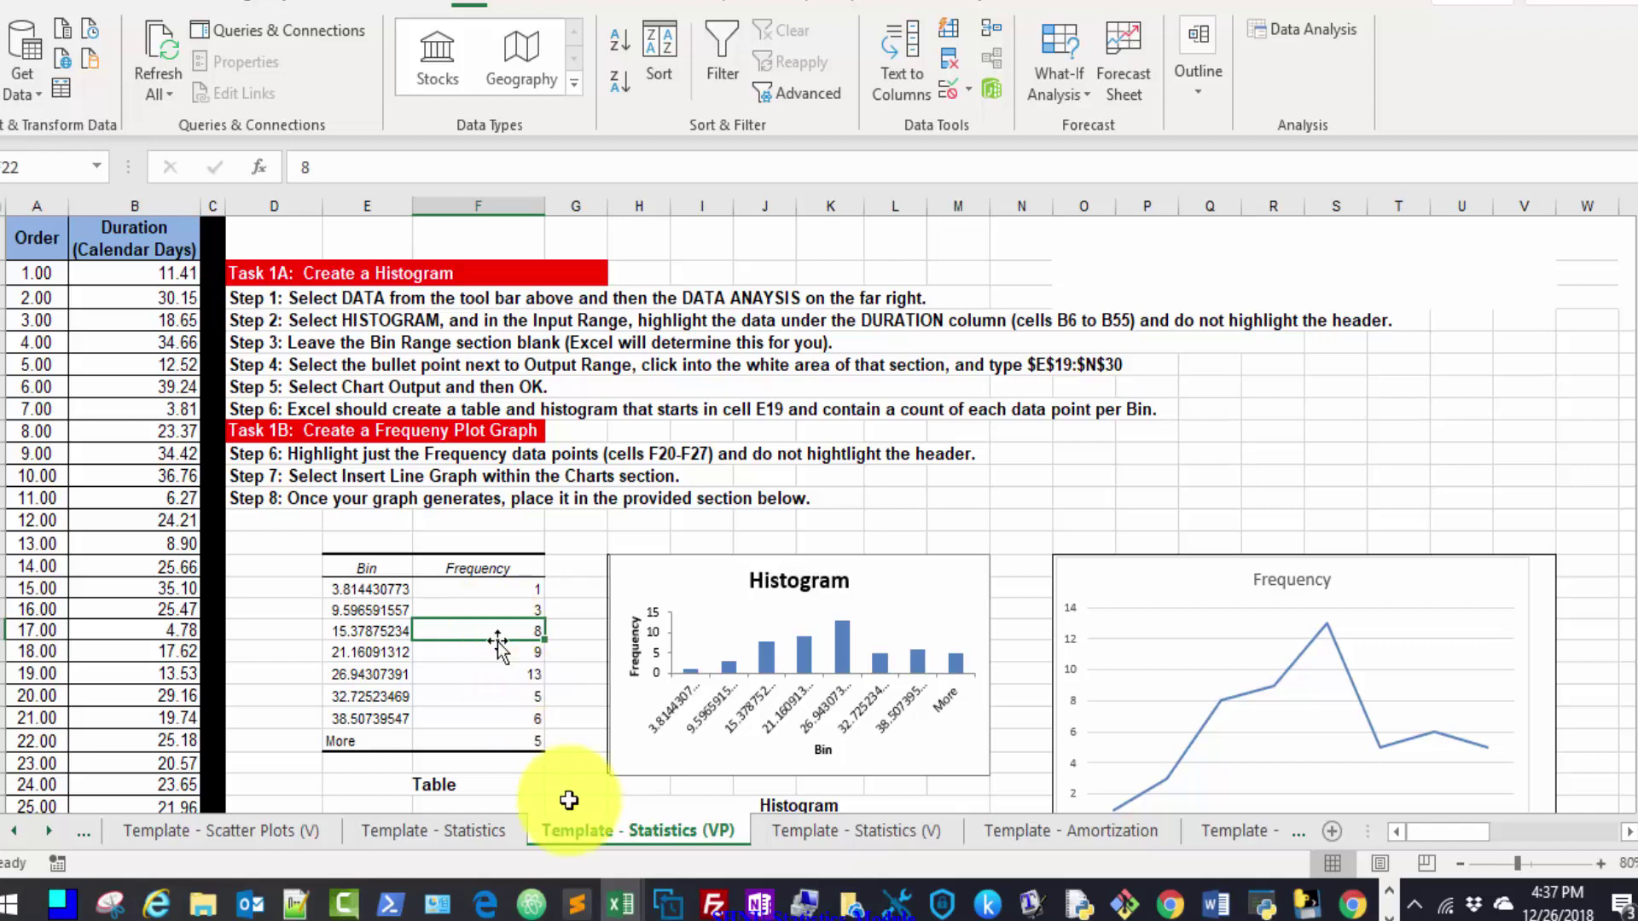
{"action": "left_click", "coordinate": [815, 831]}
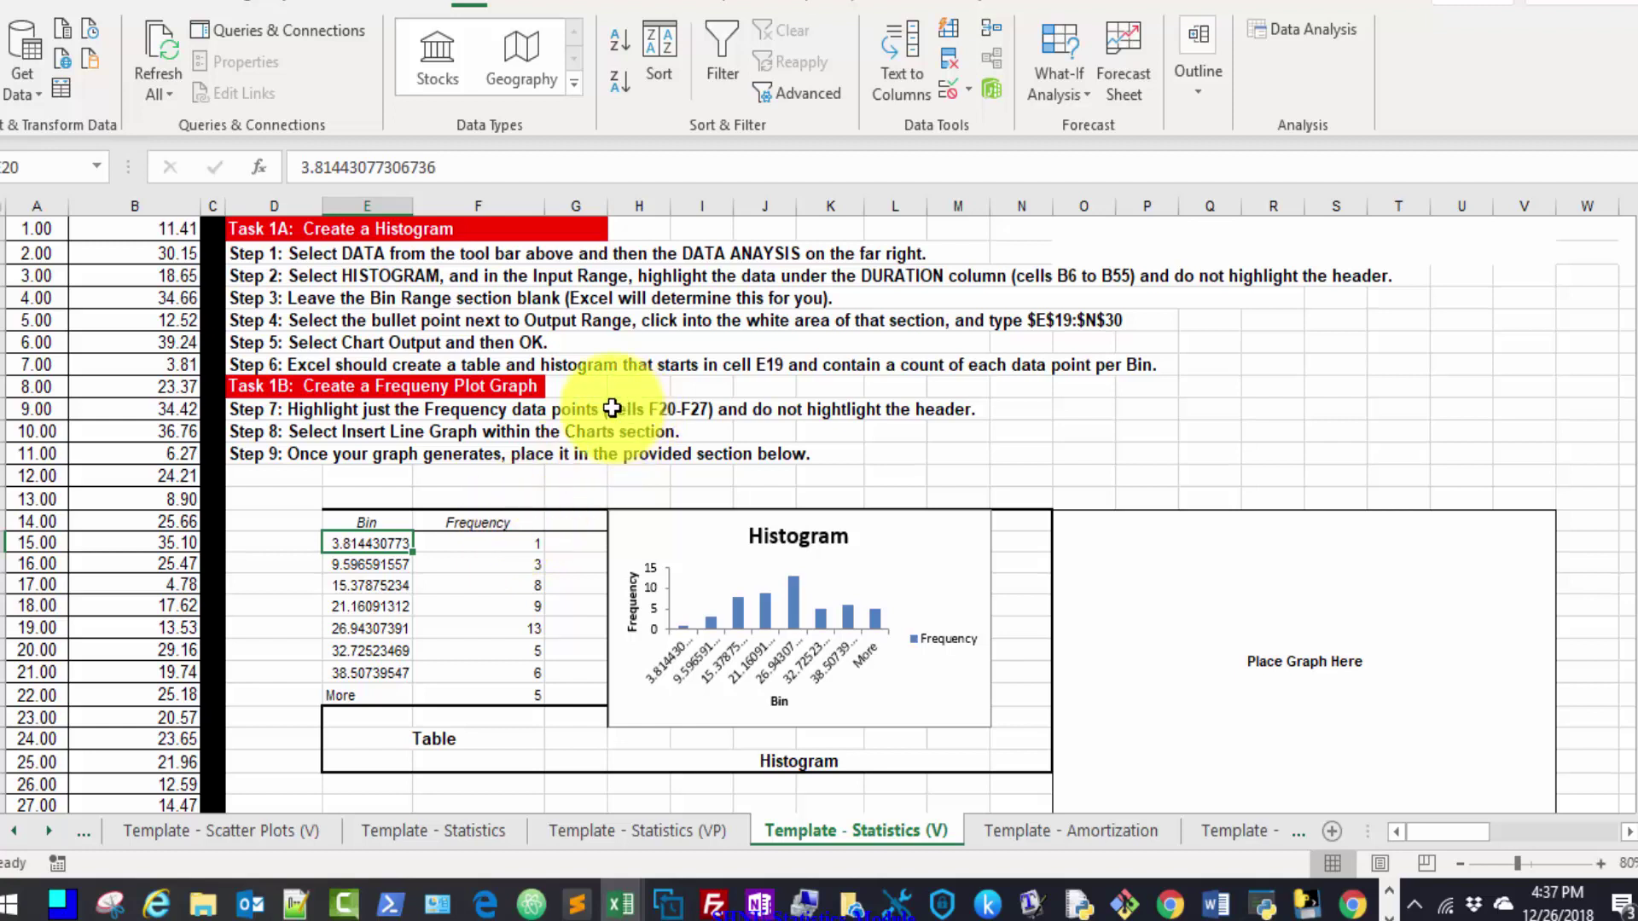
Correct the cell range in the Task 1B Step 7 instruction to F19-F27
{"action": "left_click", "coordinate": [333, 410]}
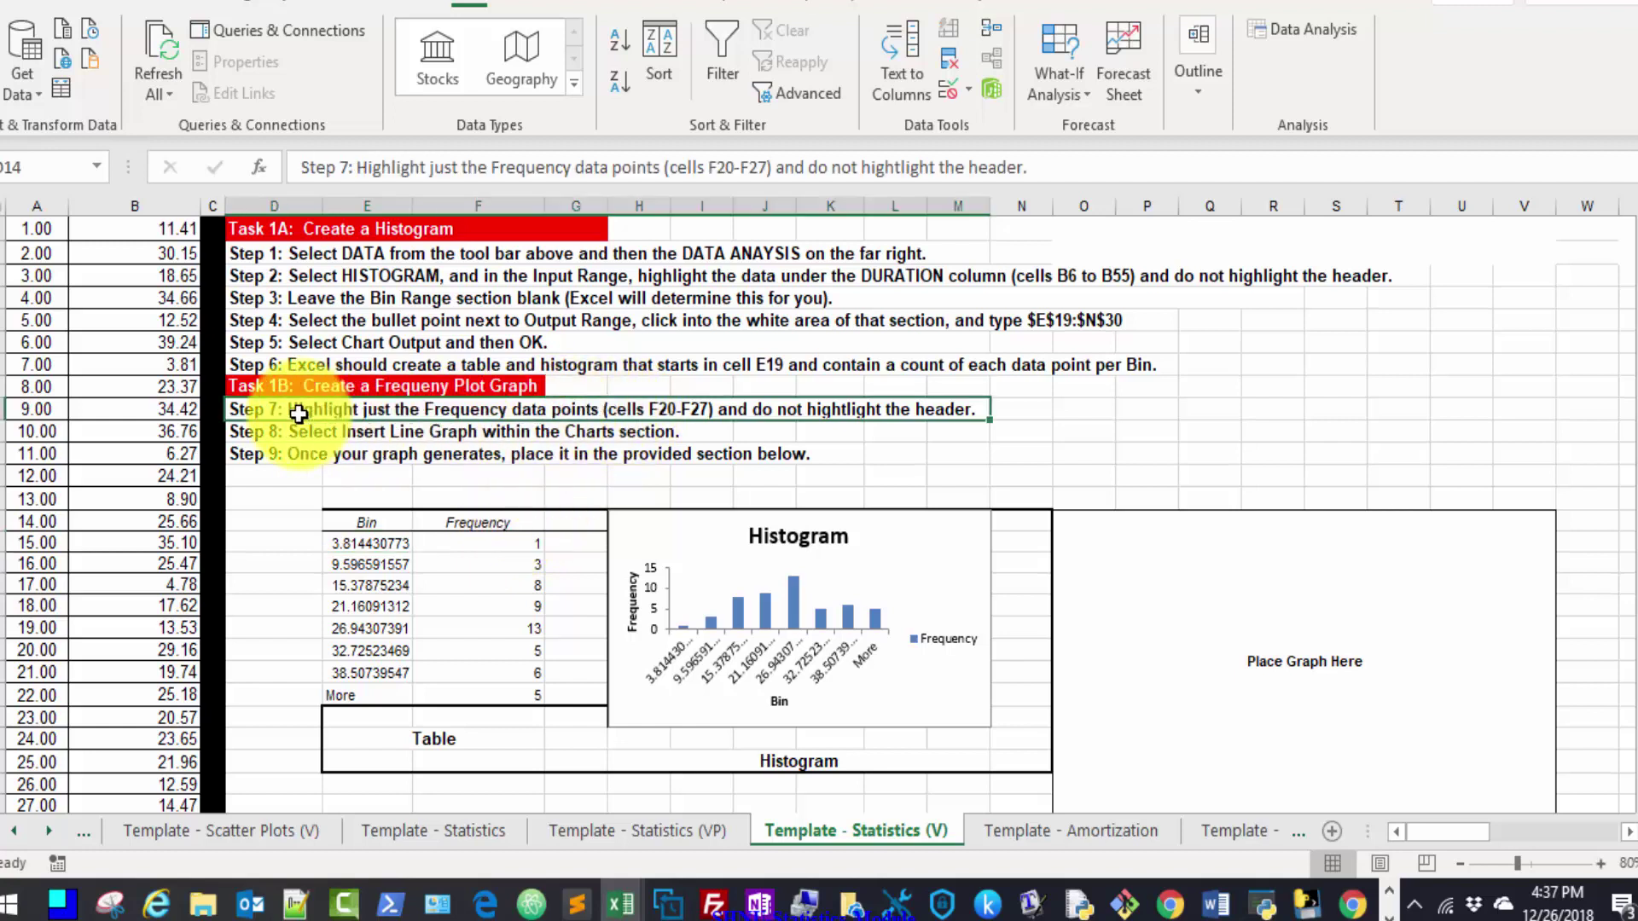
{"action": "left_click", "coordinate": [736, 166]}
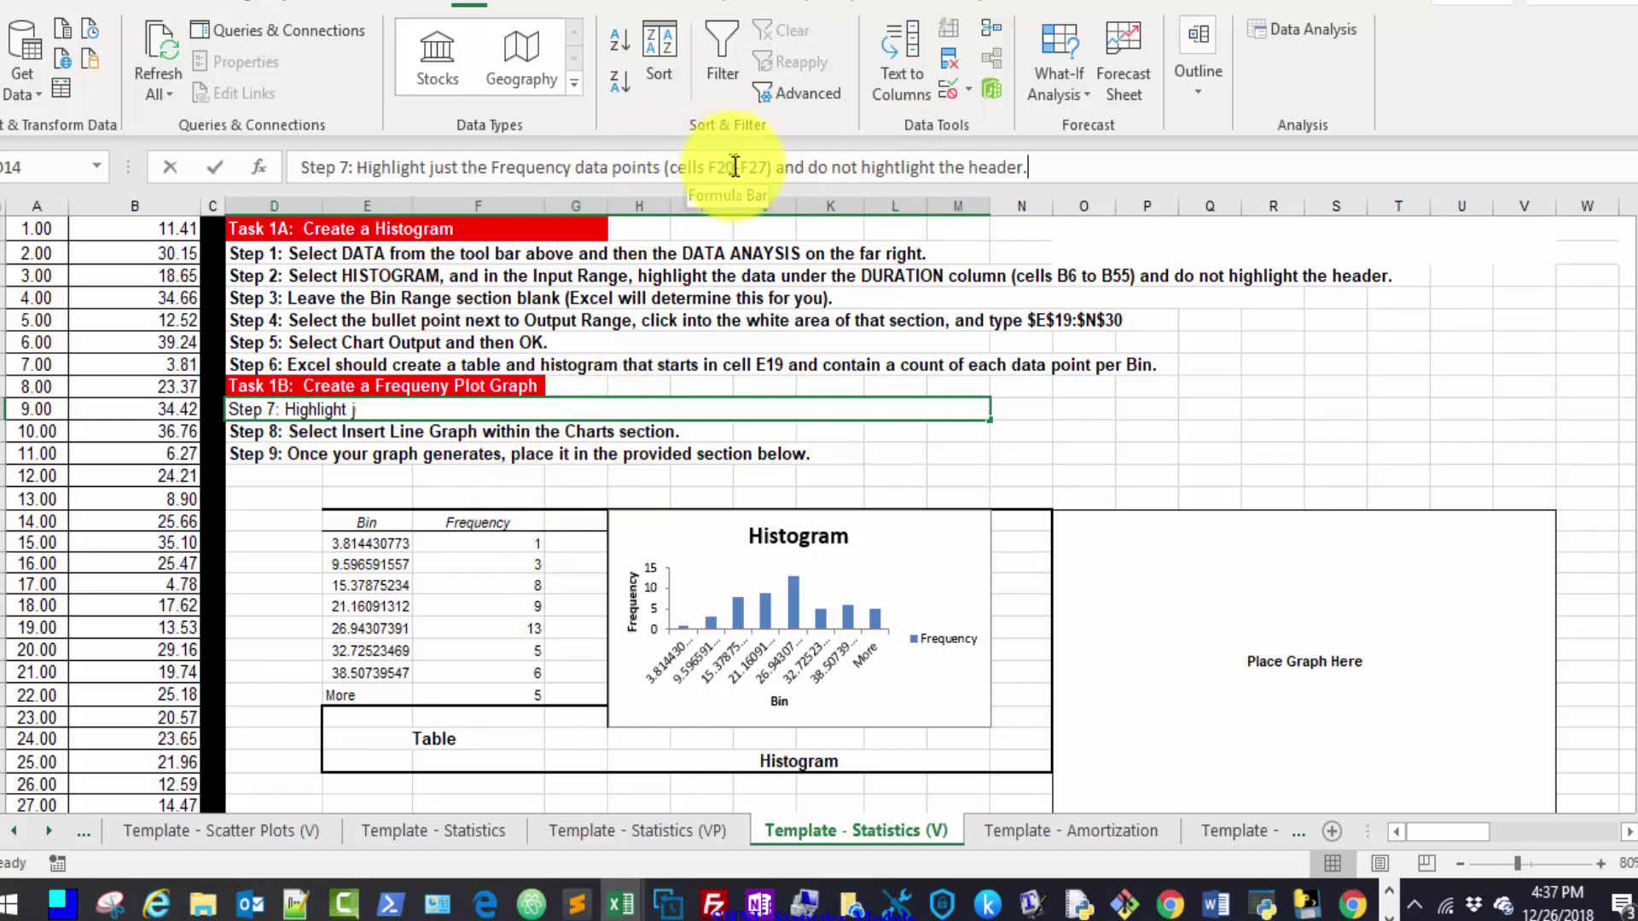
{"action": "key", "text": "BackSpace"}
{"action": "key", "text": "BackSpace"}
{"action": "type", "text": "19"}
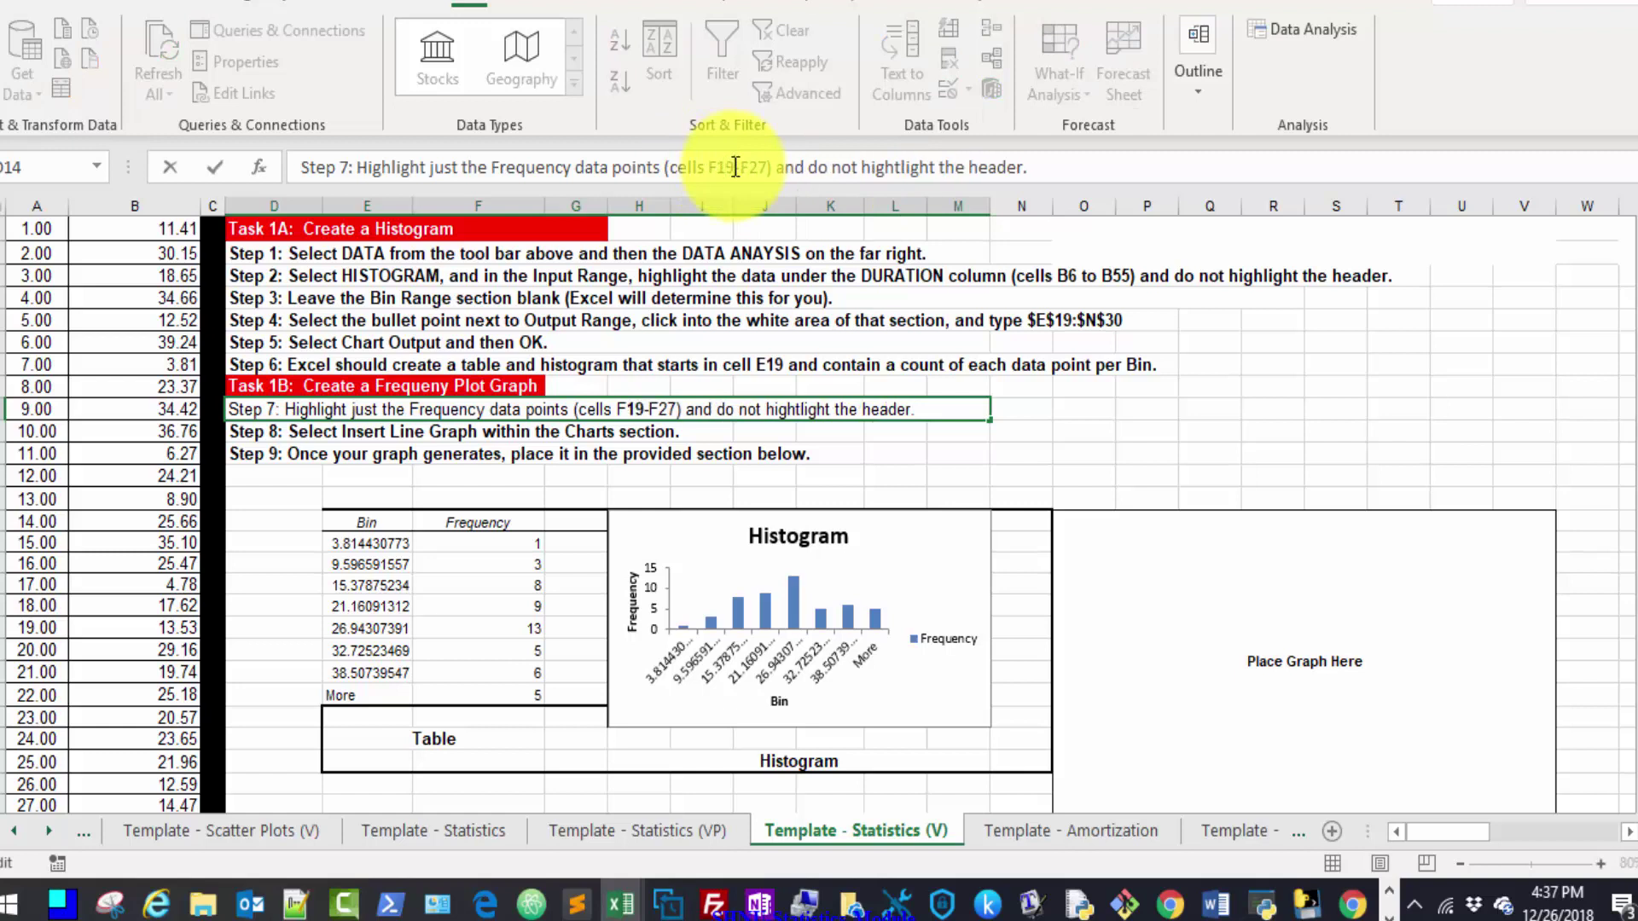
{"action": "key", "text": "Return"}
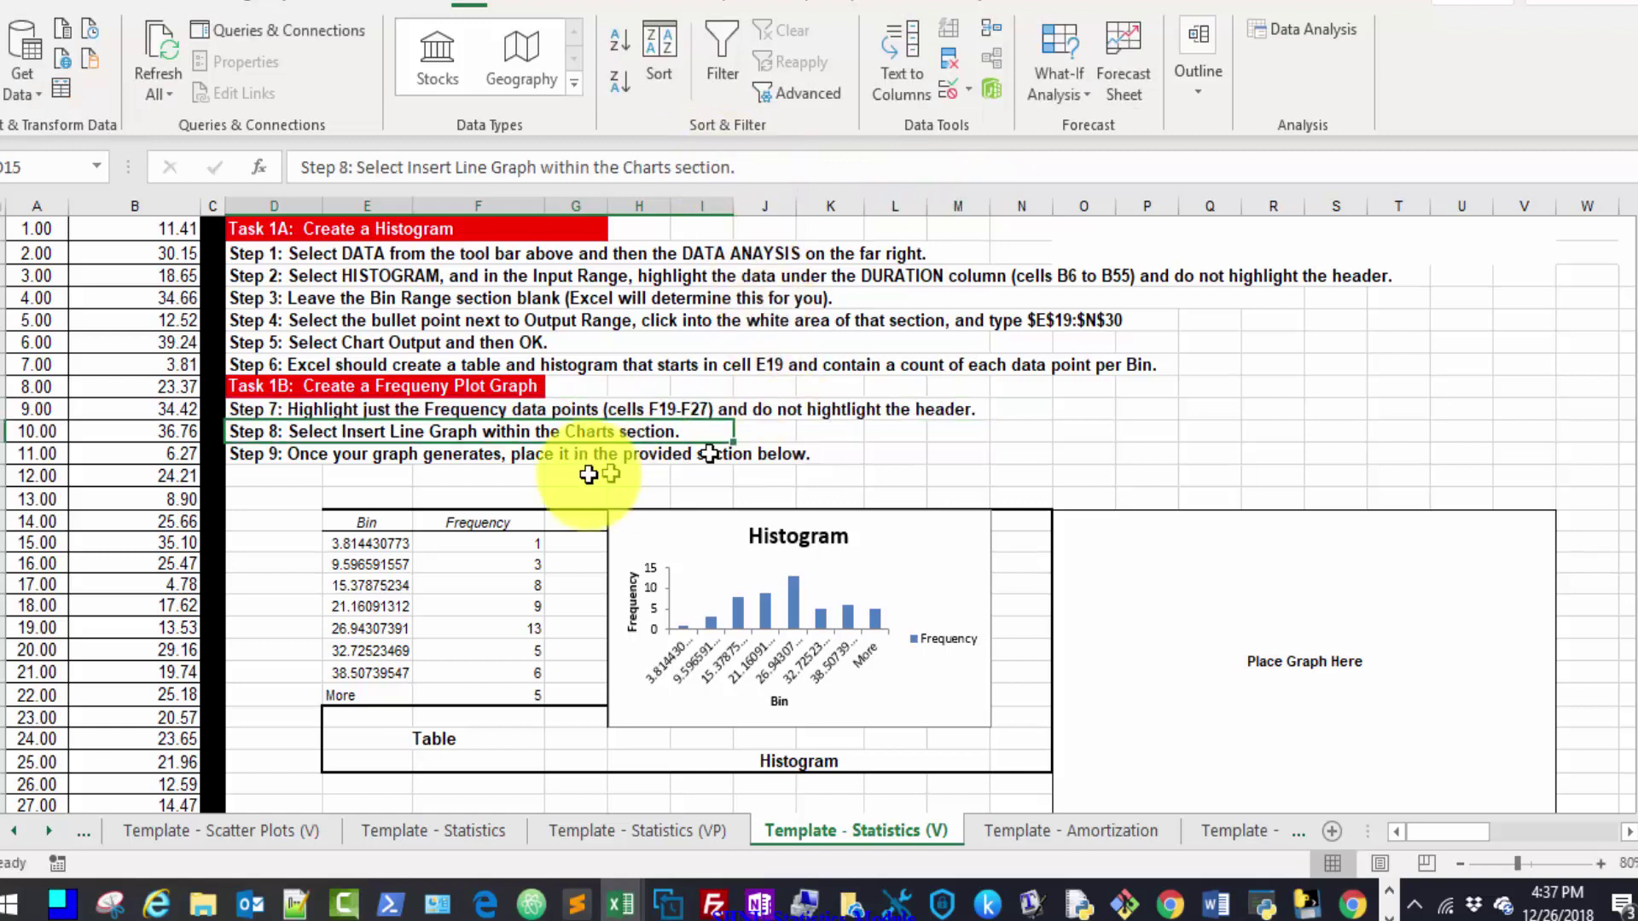
Insert a basic 2-D line chart from the Frequency column, cells F19 to F27 including the header
{"action": "left_click", "coordinate": [498, 533]}
{"action": "left_click_drag", "start_coordinate": [499, 533], "coordinate": [514, 689]}
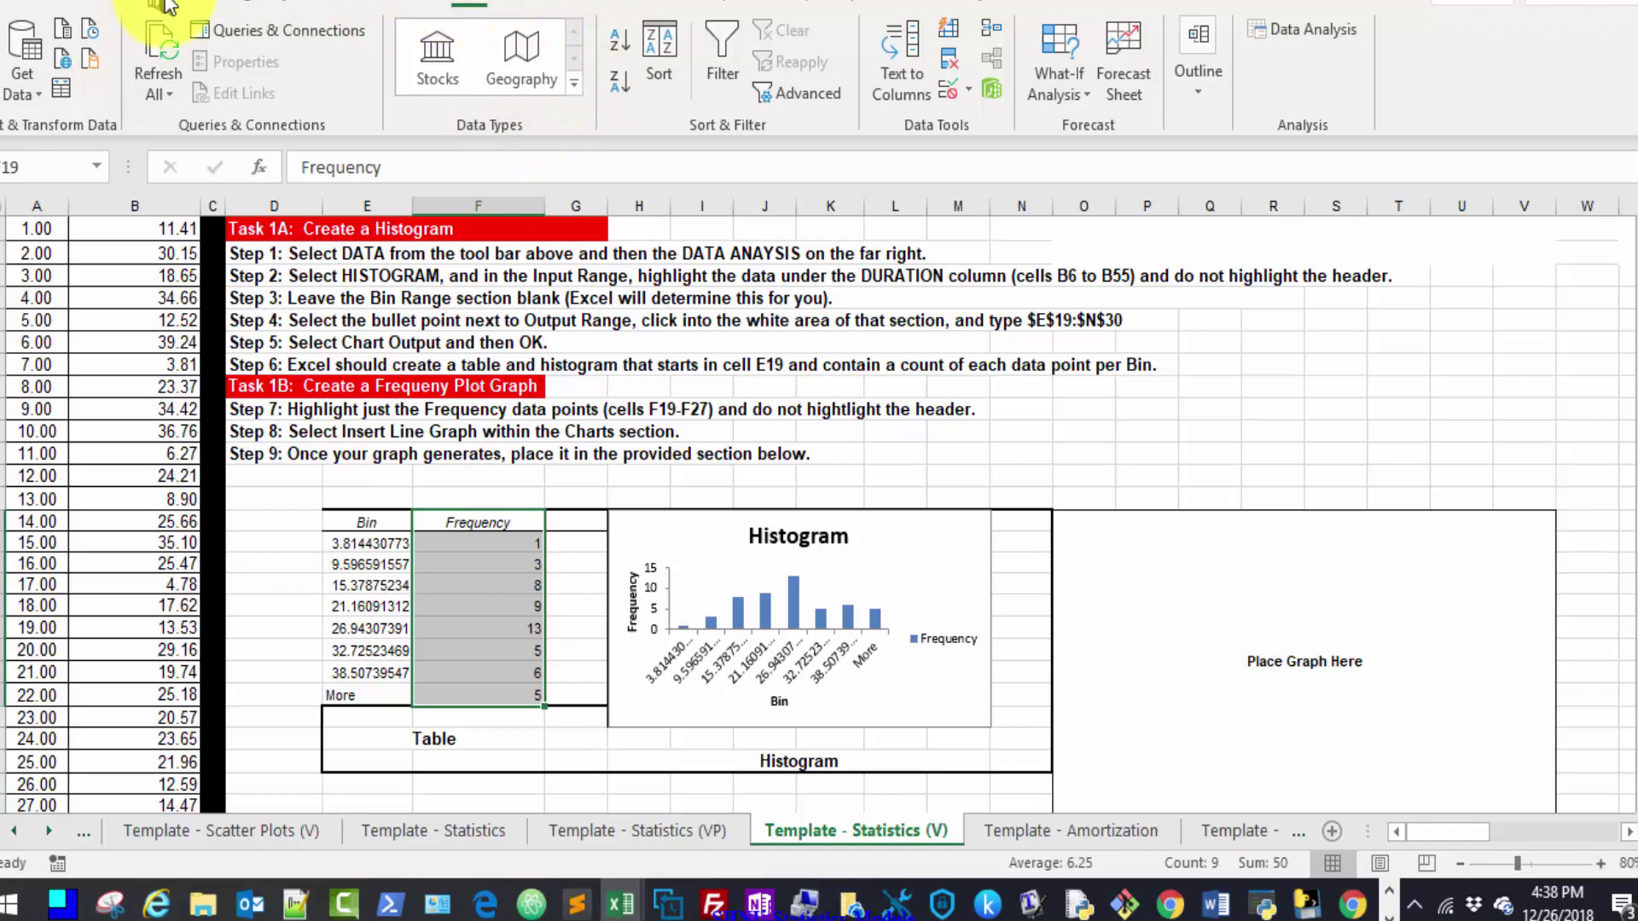
{"action": "left_click", "coordinate": [167, 5]}
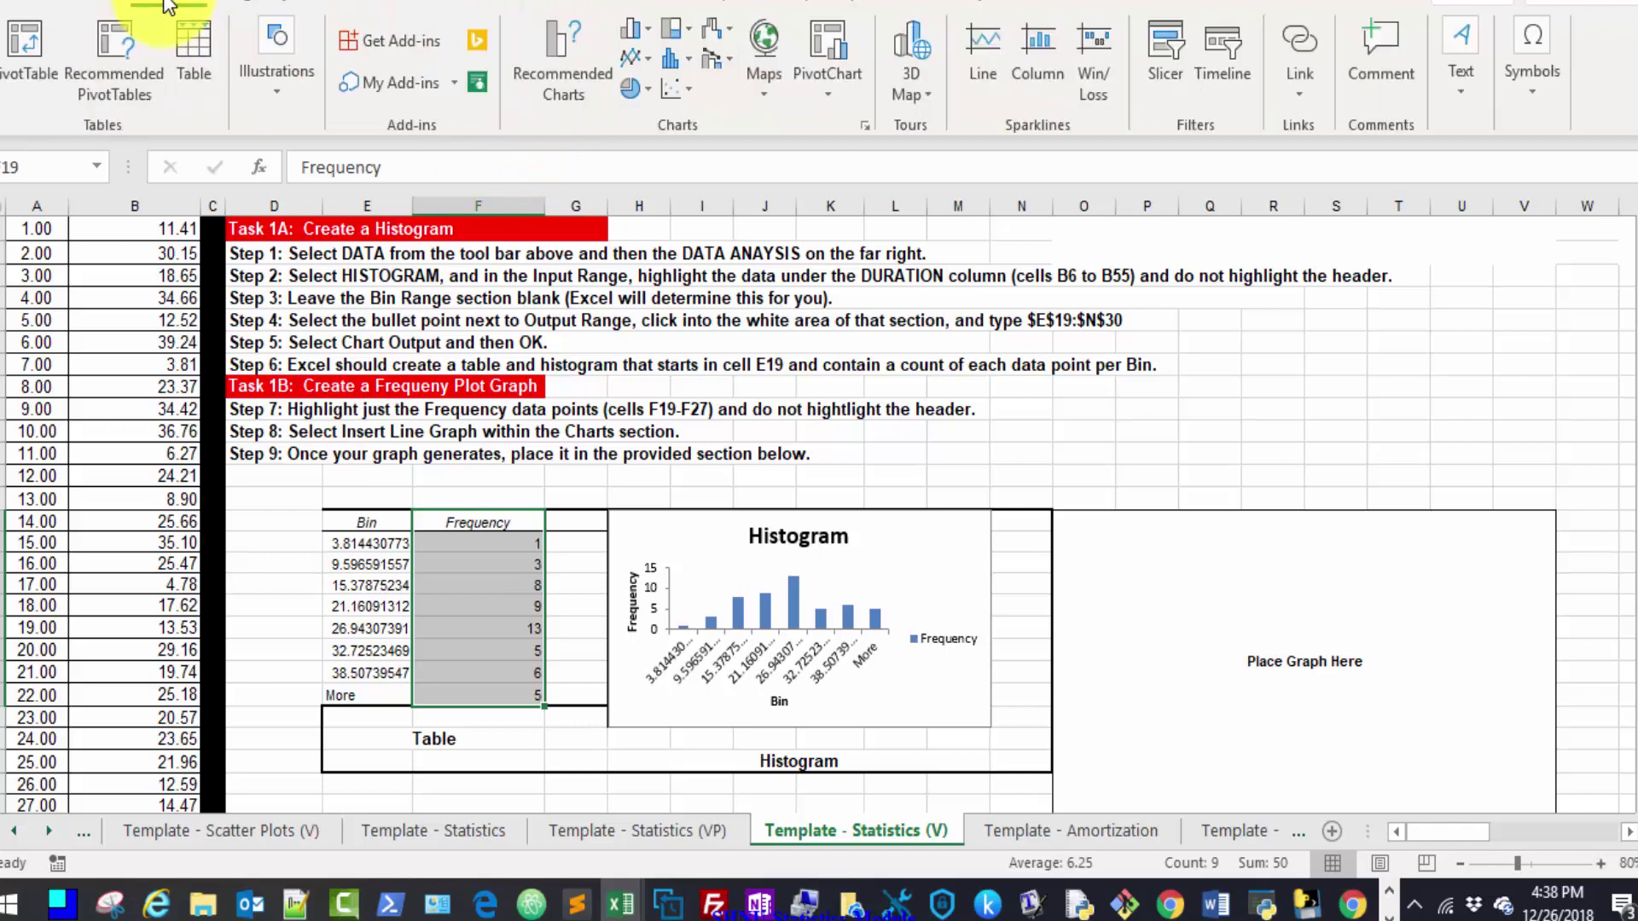
{"action": "left_click", "coordinate": [649, 58]}
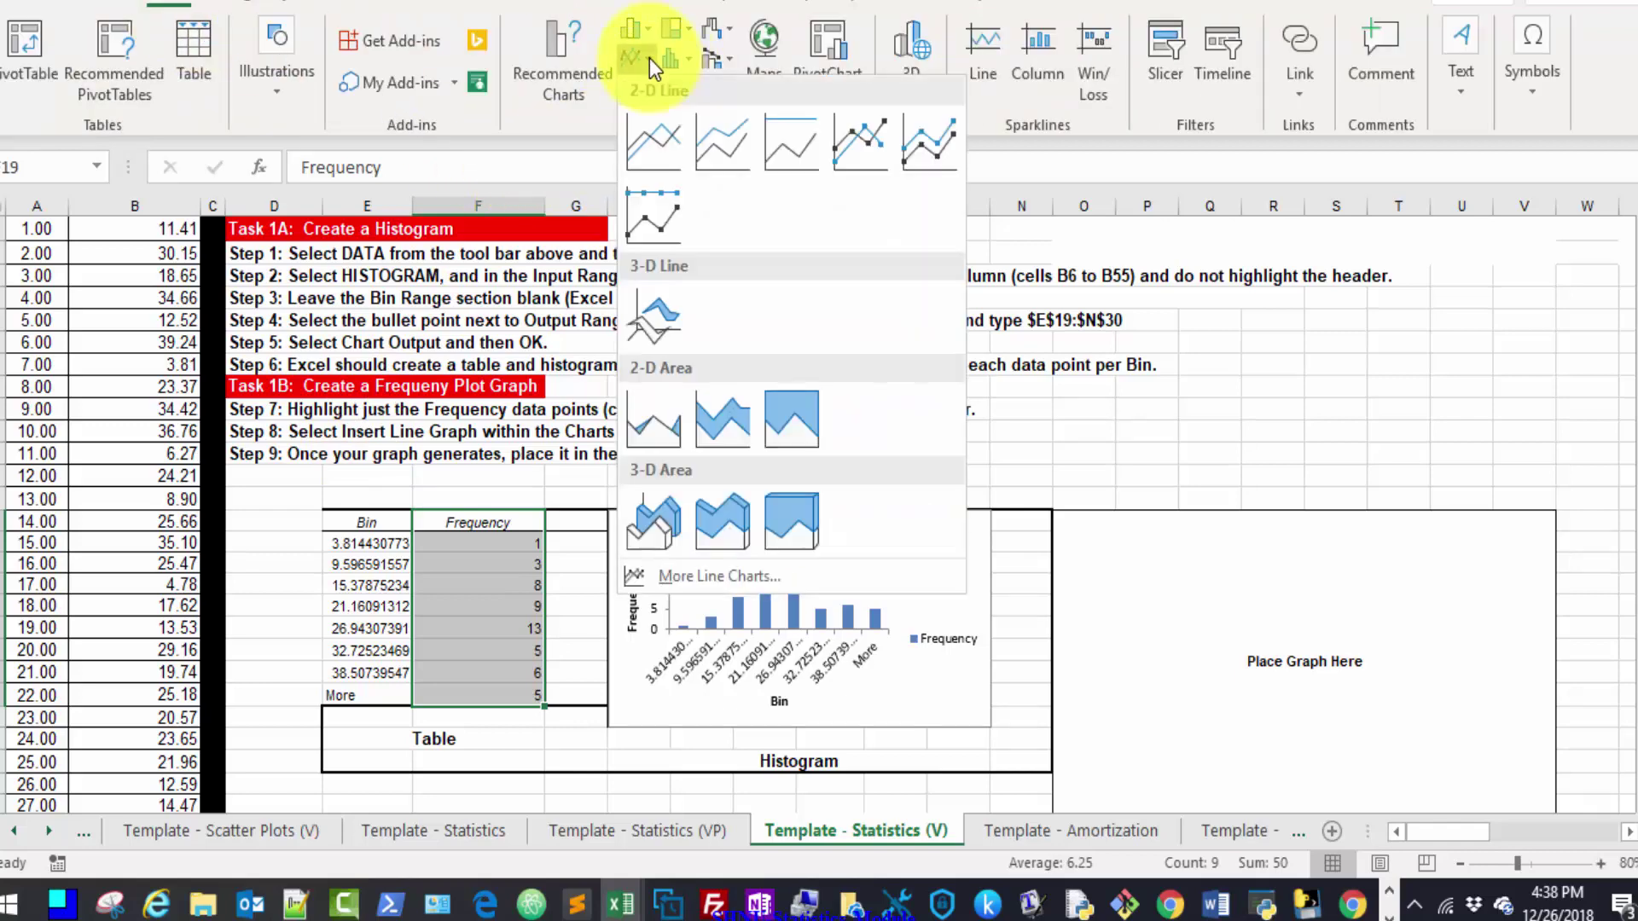
{"action": "left_click", "coordinate": [655, 140]}
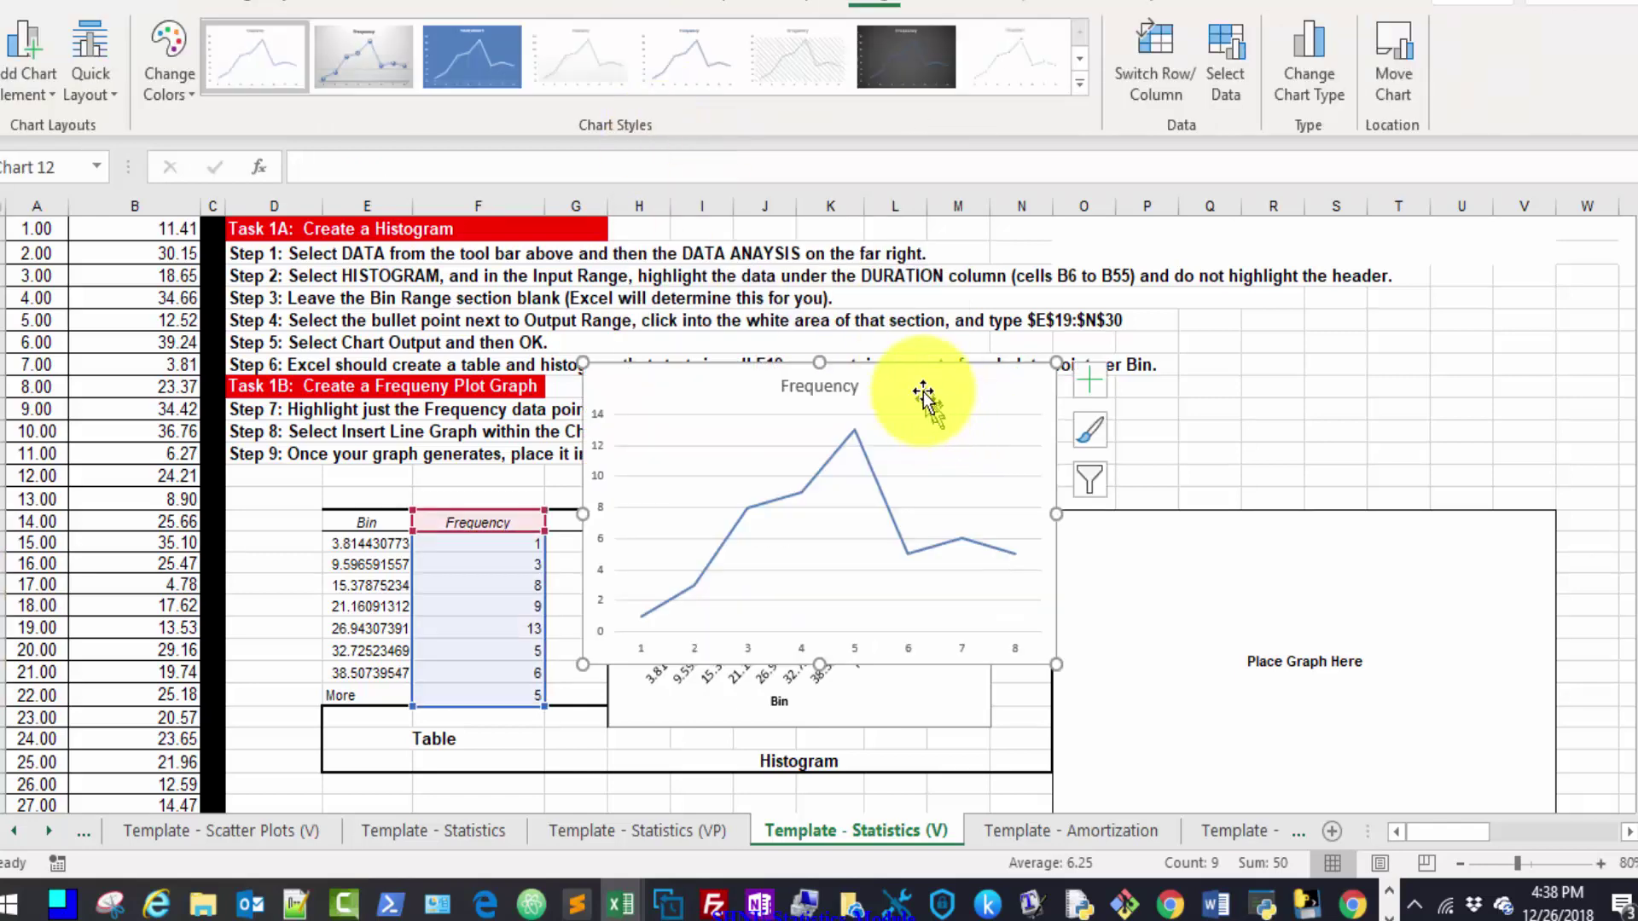
Move the Frequency line chart into the graph placeholder above the Frequency Plot Graph label
{"action": "left_click_drag", "start_coordinate": [933, 395], "coordinate": [1404, 543]}
{"action": "scroll", "coordinate": [1619, 385], "scroll_direction": "down", "scroll_amount": 2}
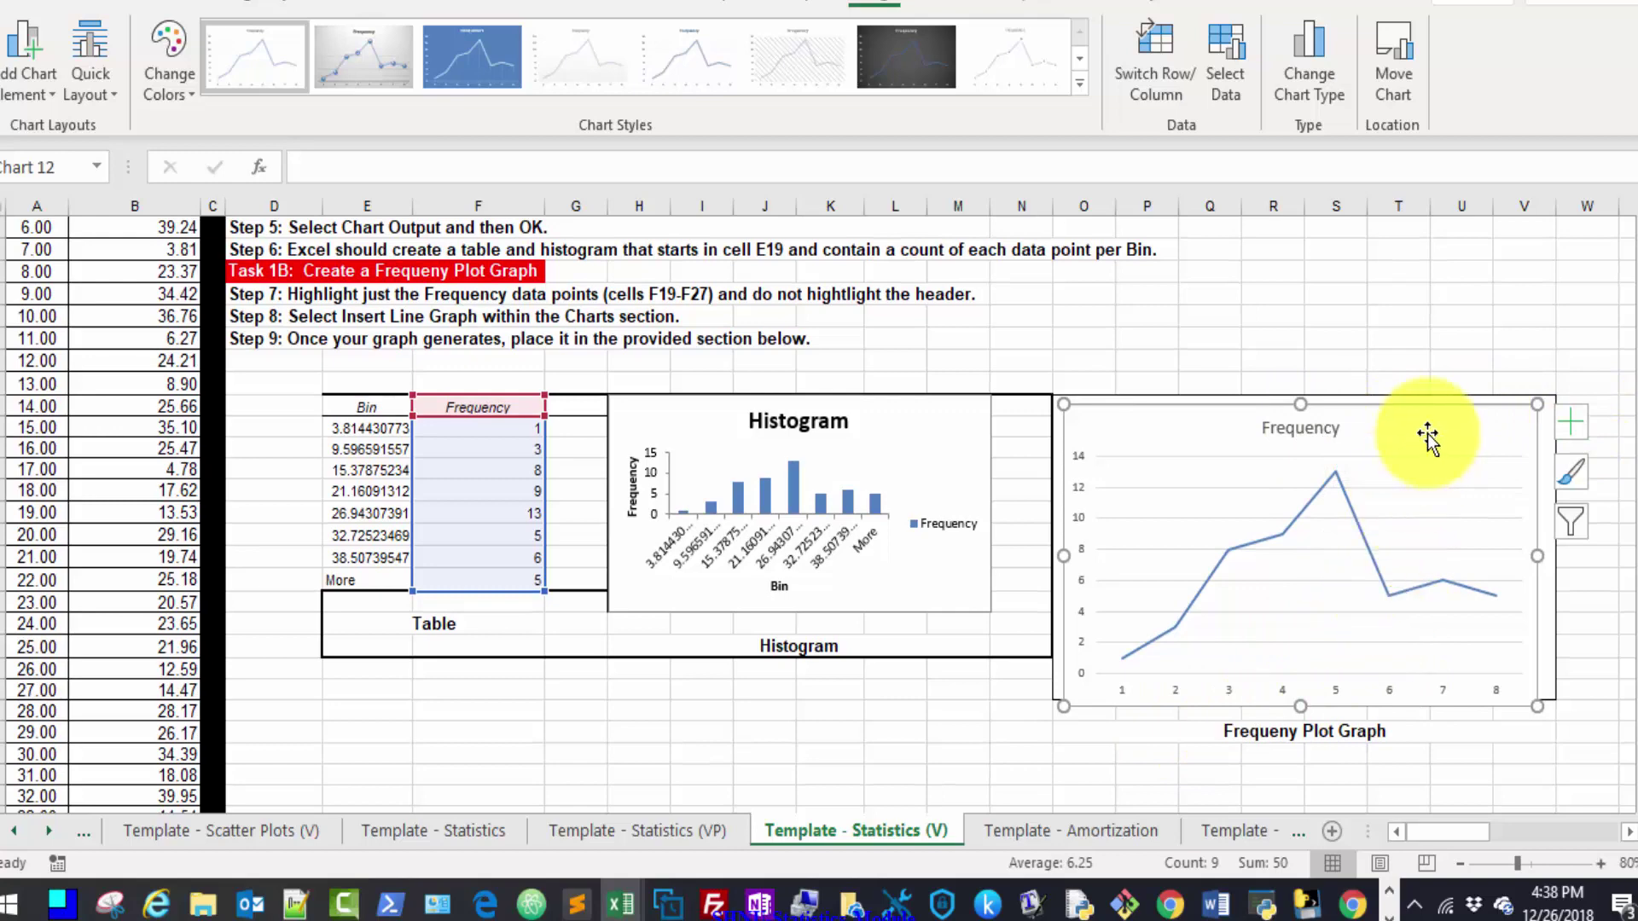
{"action": "left_click_drag", "start_coordinate": [1429, 435], "coordinate": [1430, 428]}
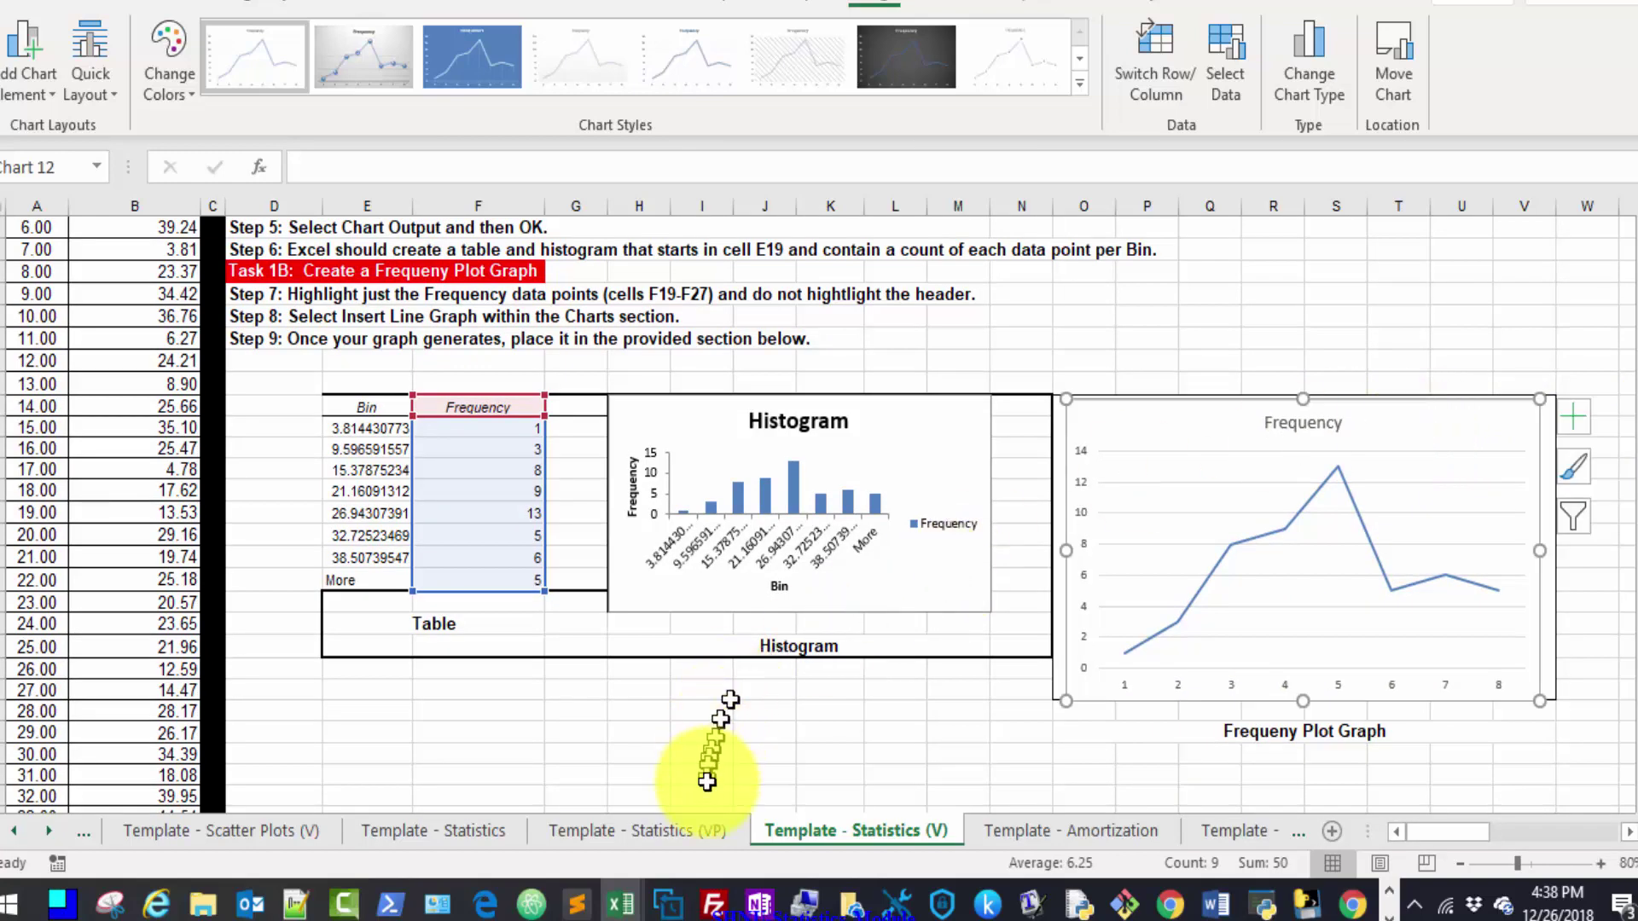
Check both charts against the completed Template - Statistics (VP) sheet and return to Template - Statistics (V)
{"action": "left_click", "coordinate": [717, 827]}
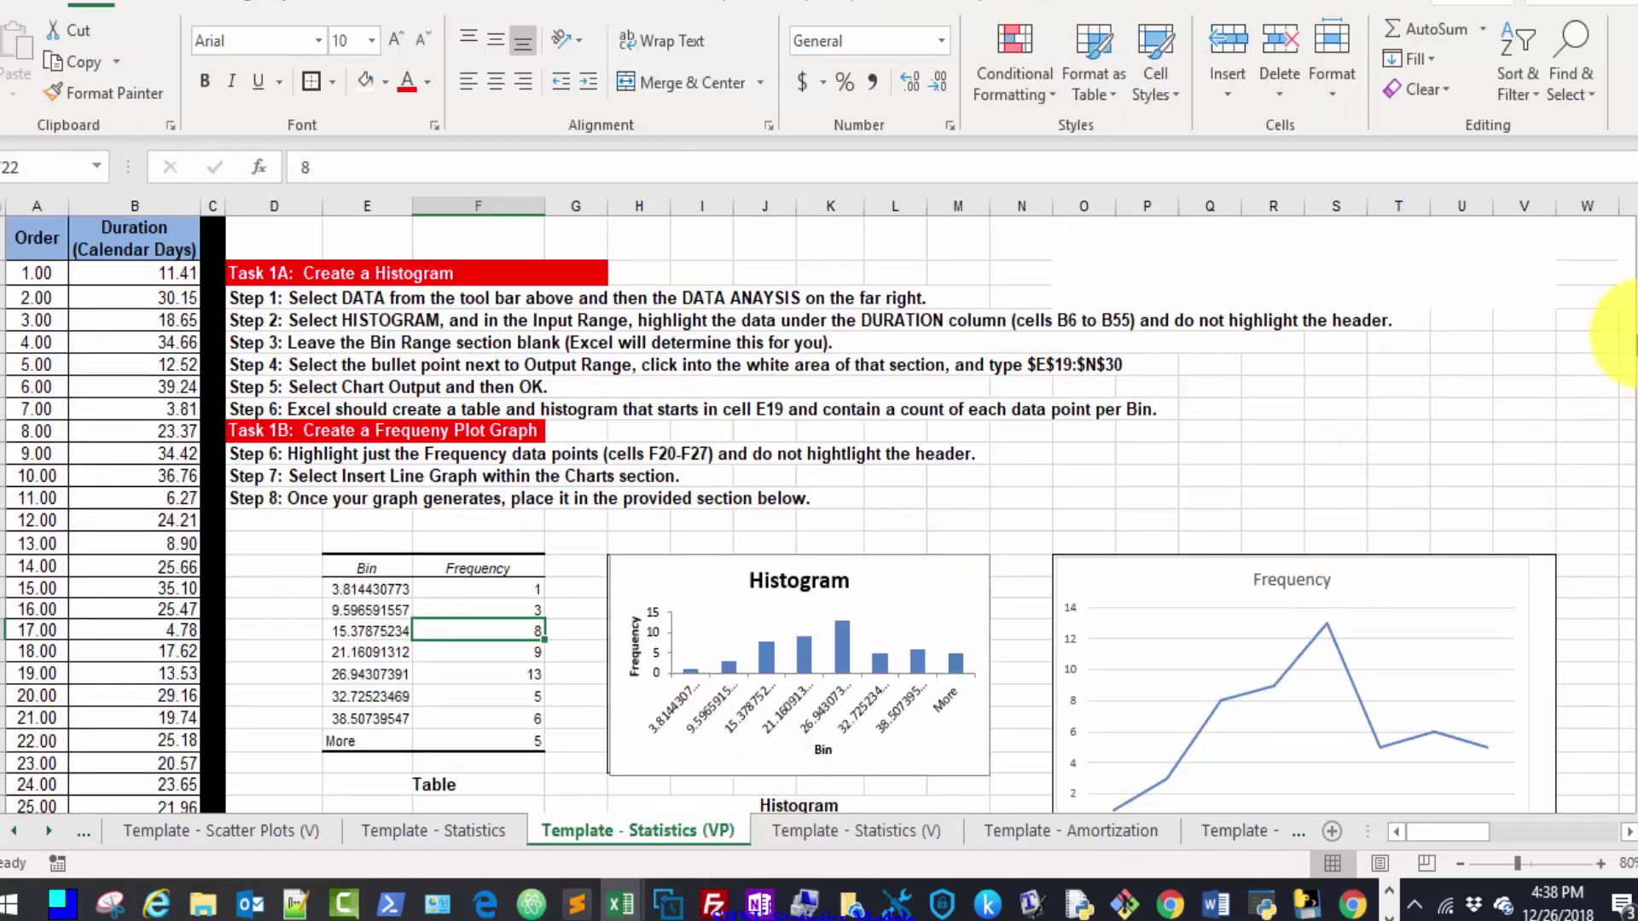
{"action": "left_click_drag", "start_coordinate": [1621, 307], "coordinate": [1620, 384]}
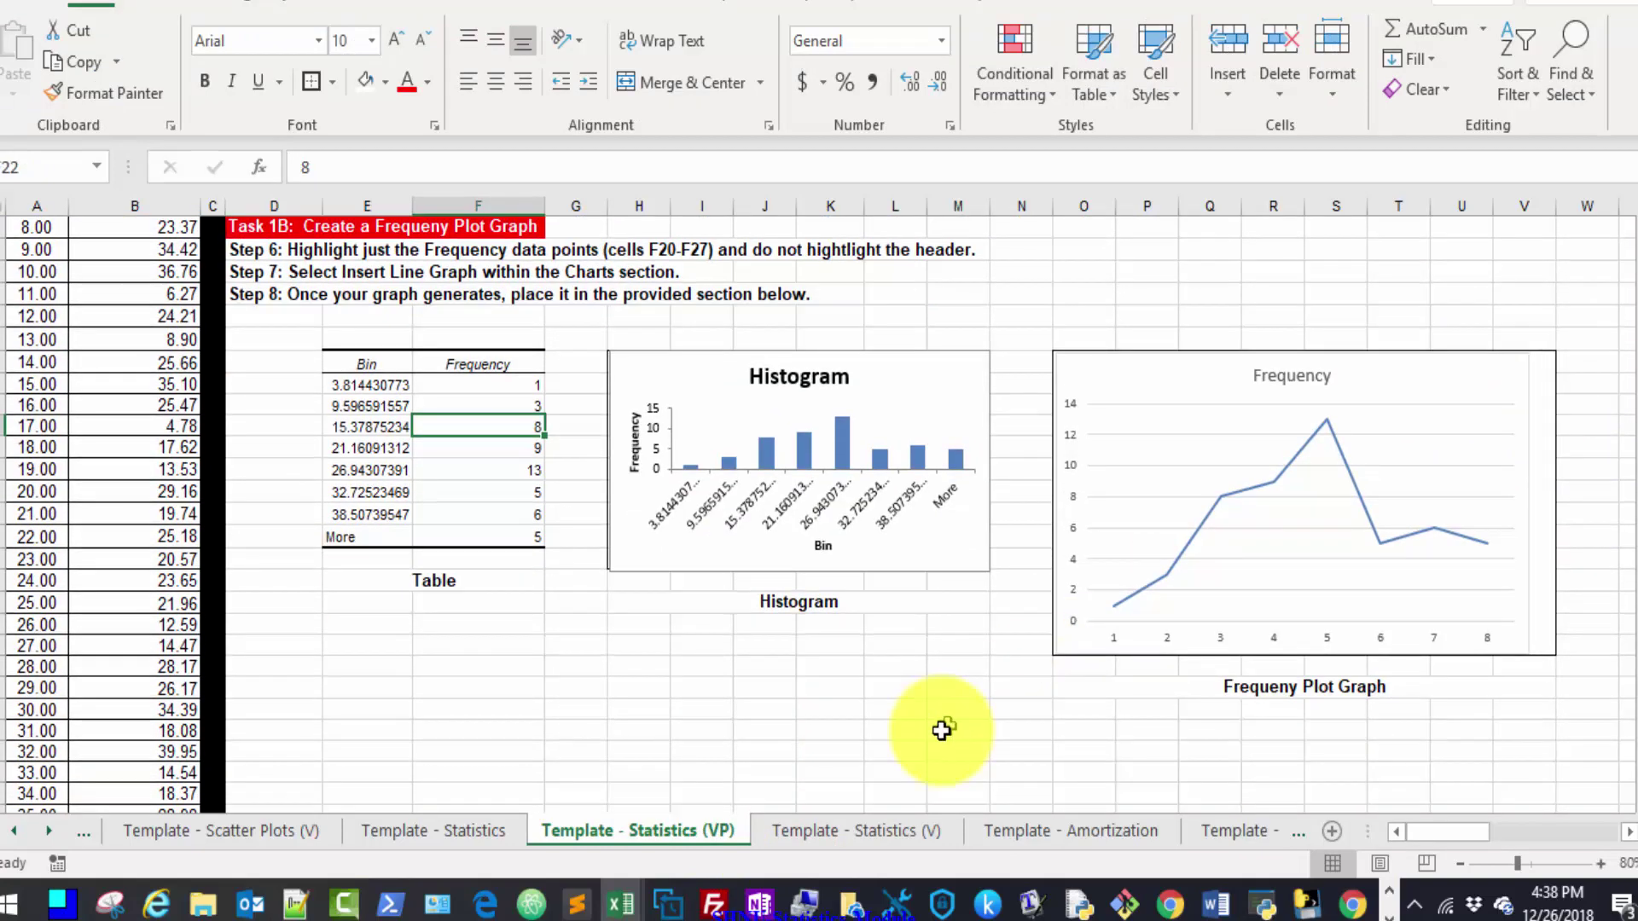
{"action": "left_click", "coordinate": [872, 821]}
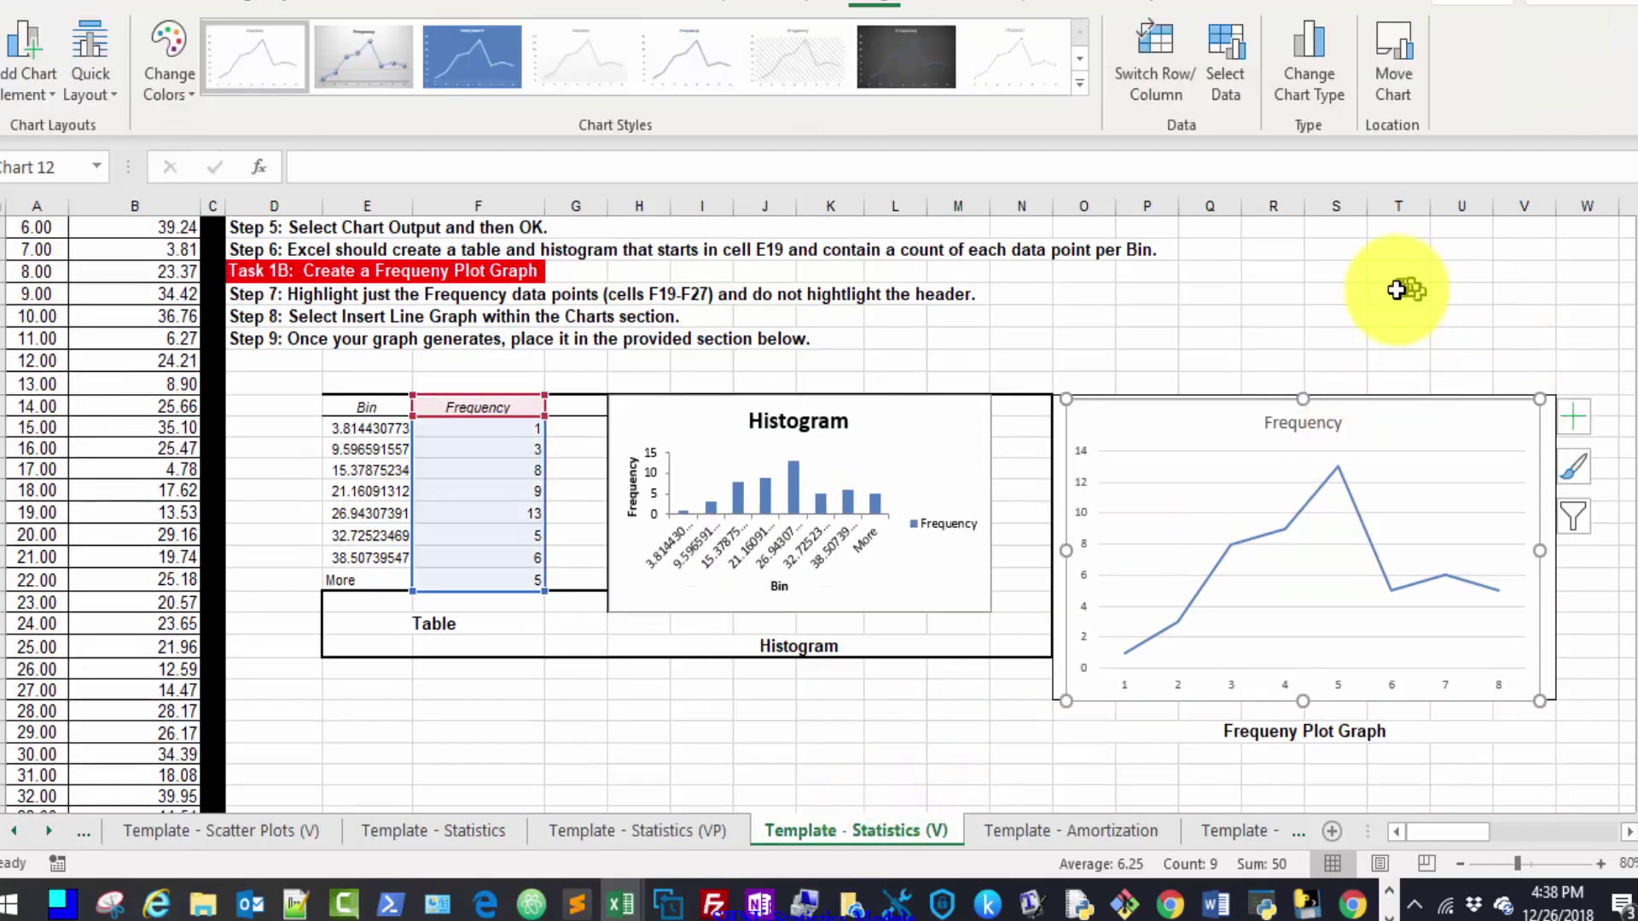
Go to the Task 2 section and open the Descriptive Statistics tool from the Data Analysis tools
{"action": "left_click", "coordinate": [1400, 292]}
{"action": "left_click_drag", "start_coordinate": [1627, 329], "coordinate": [1629, 503]}
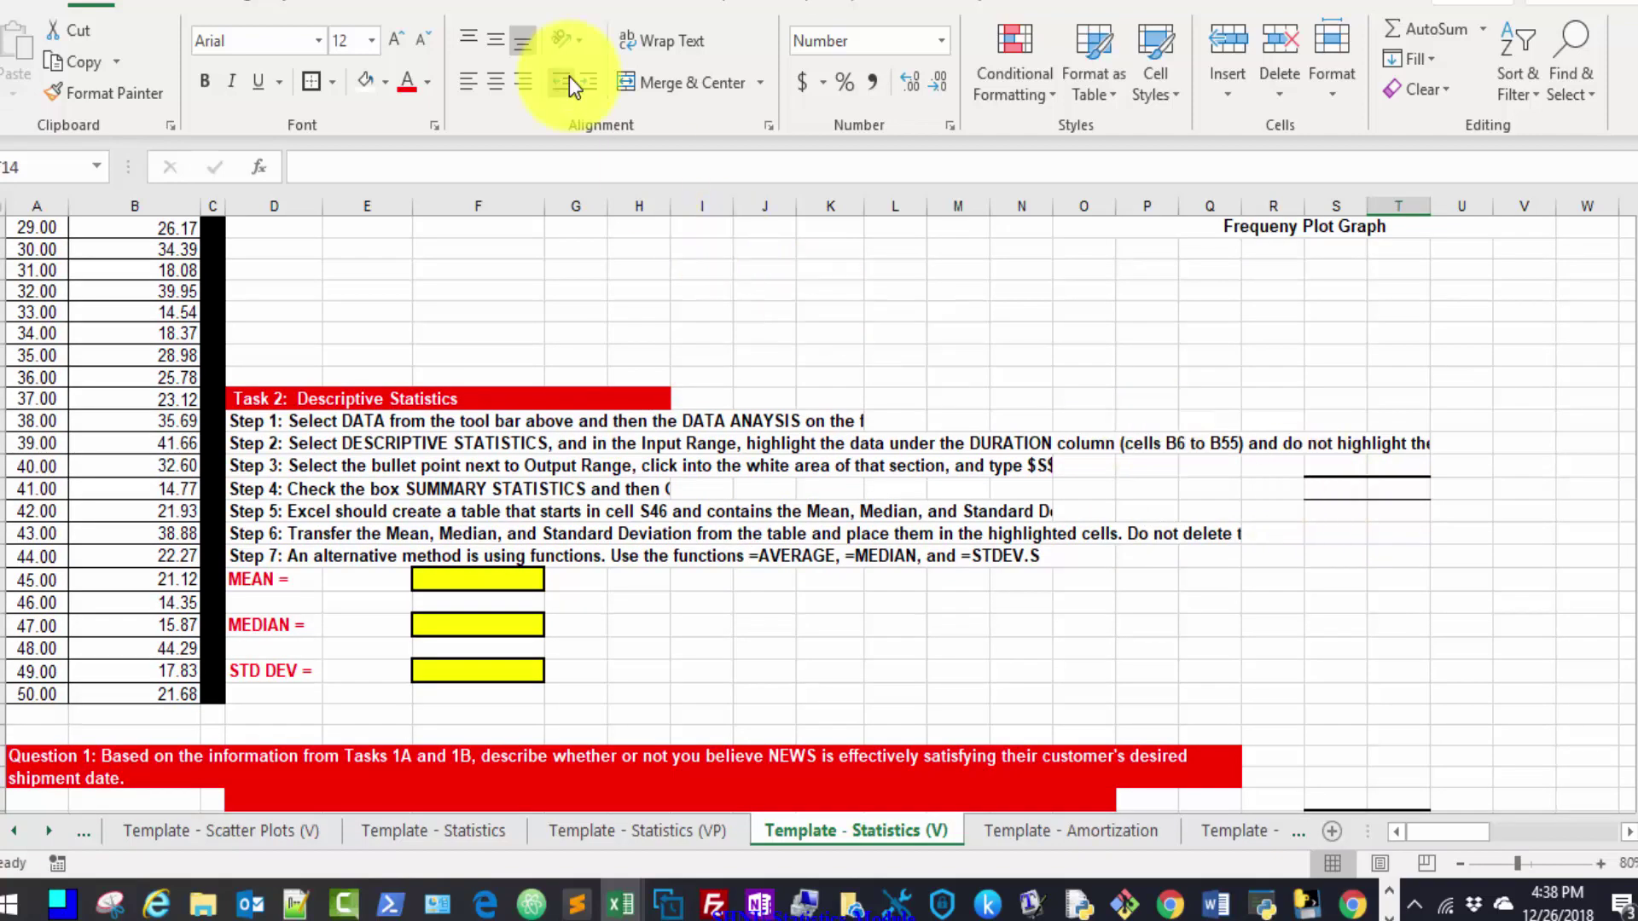
{"action": "left_click", "coordinate": [469, 4]}
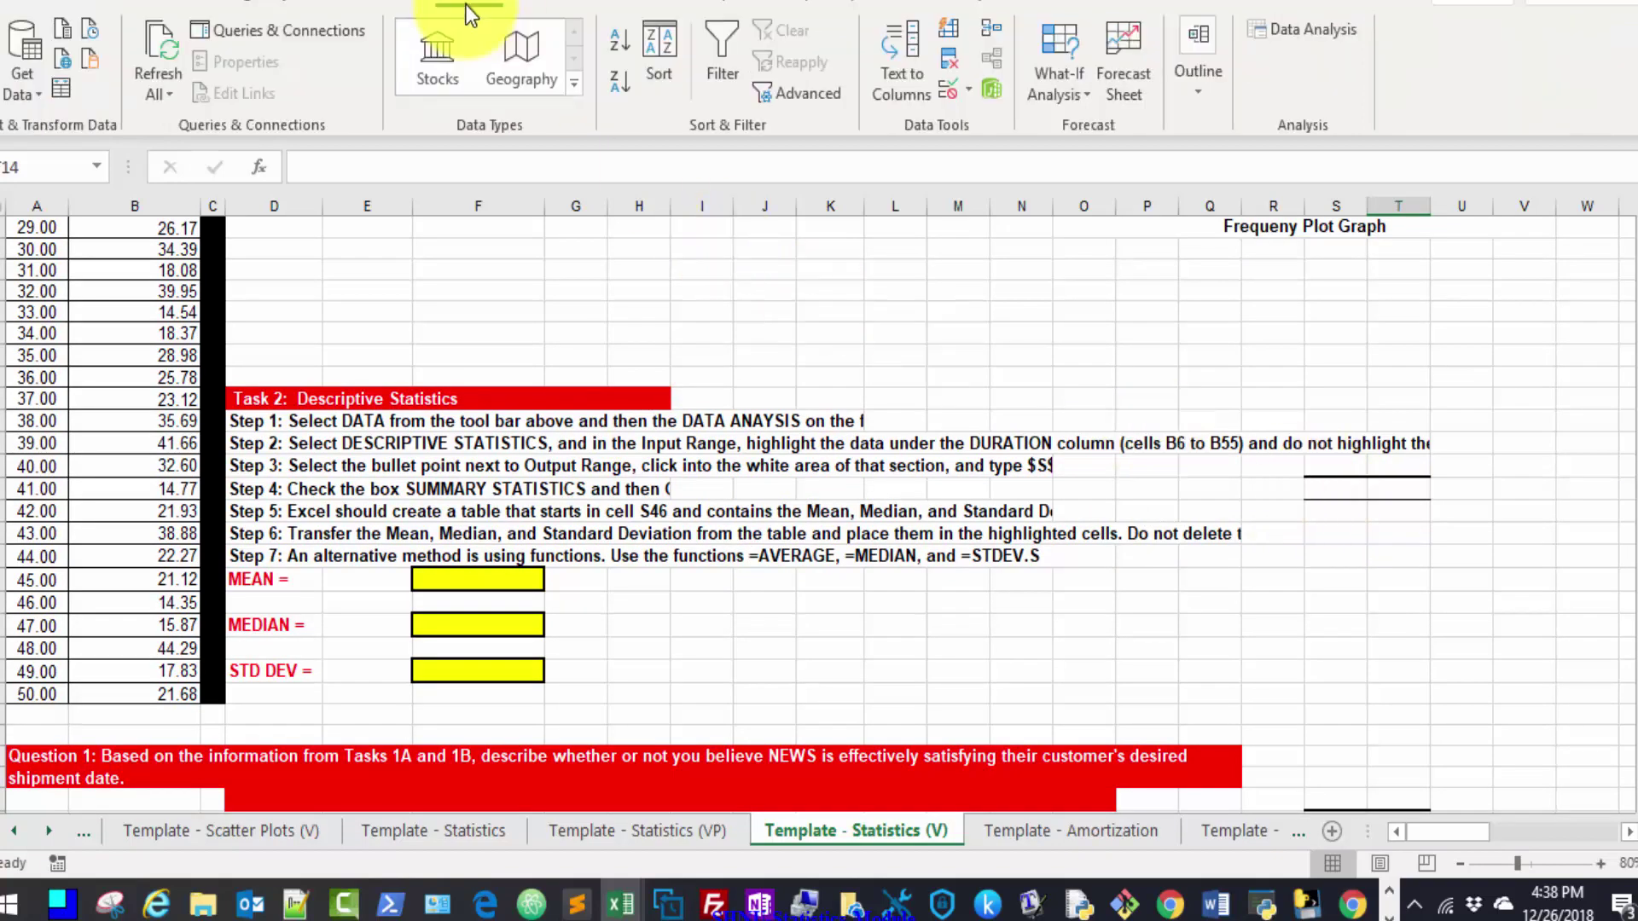
{"action": "left_click", "coordinate": [1316, 31]}
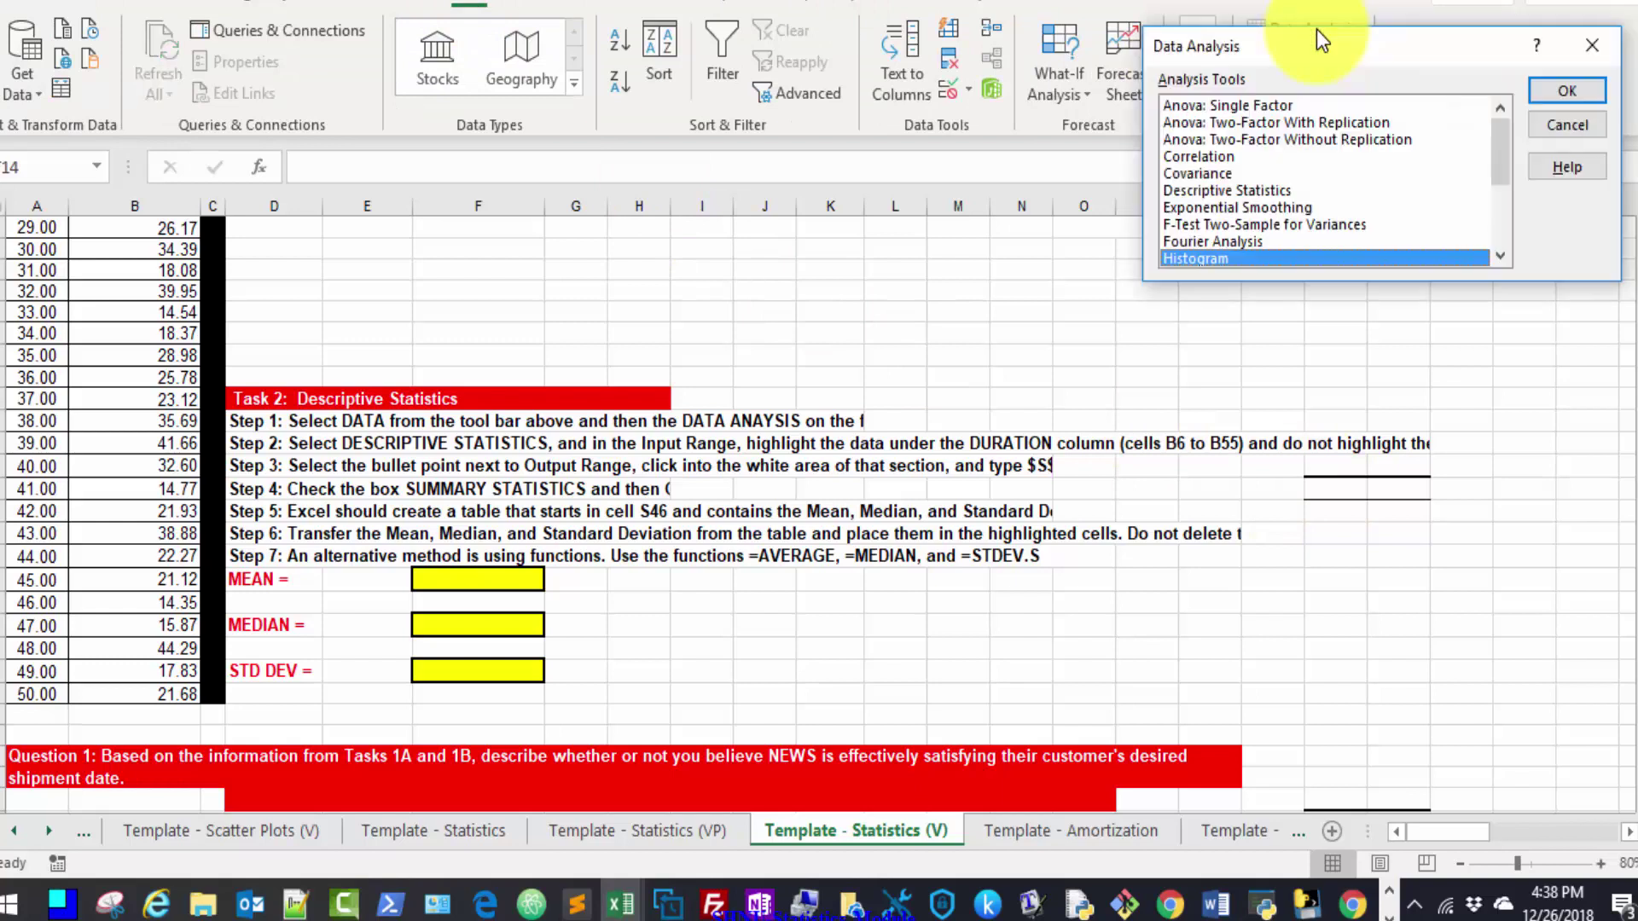
{"action": "left_click", "coordinate": [1261, 191]}
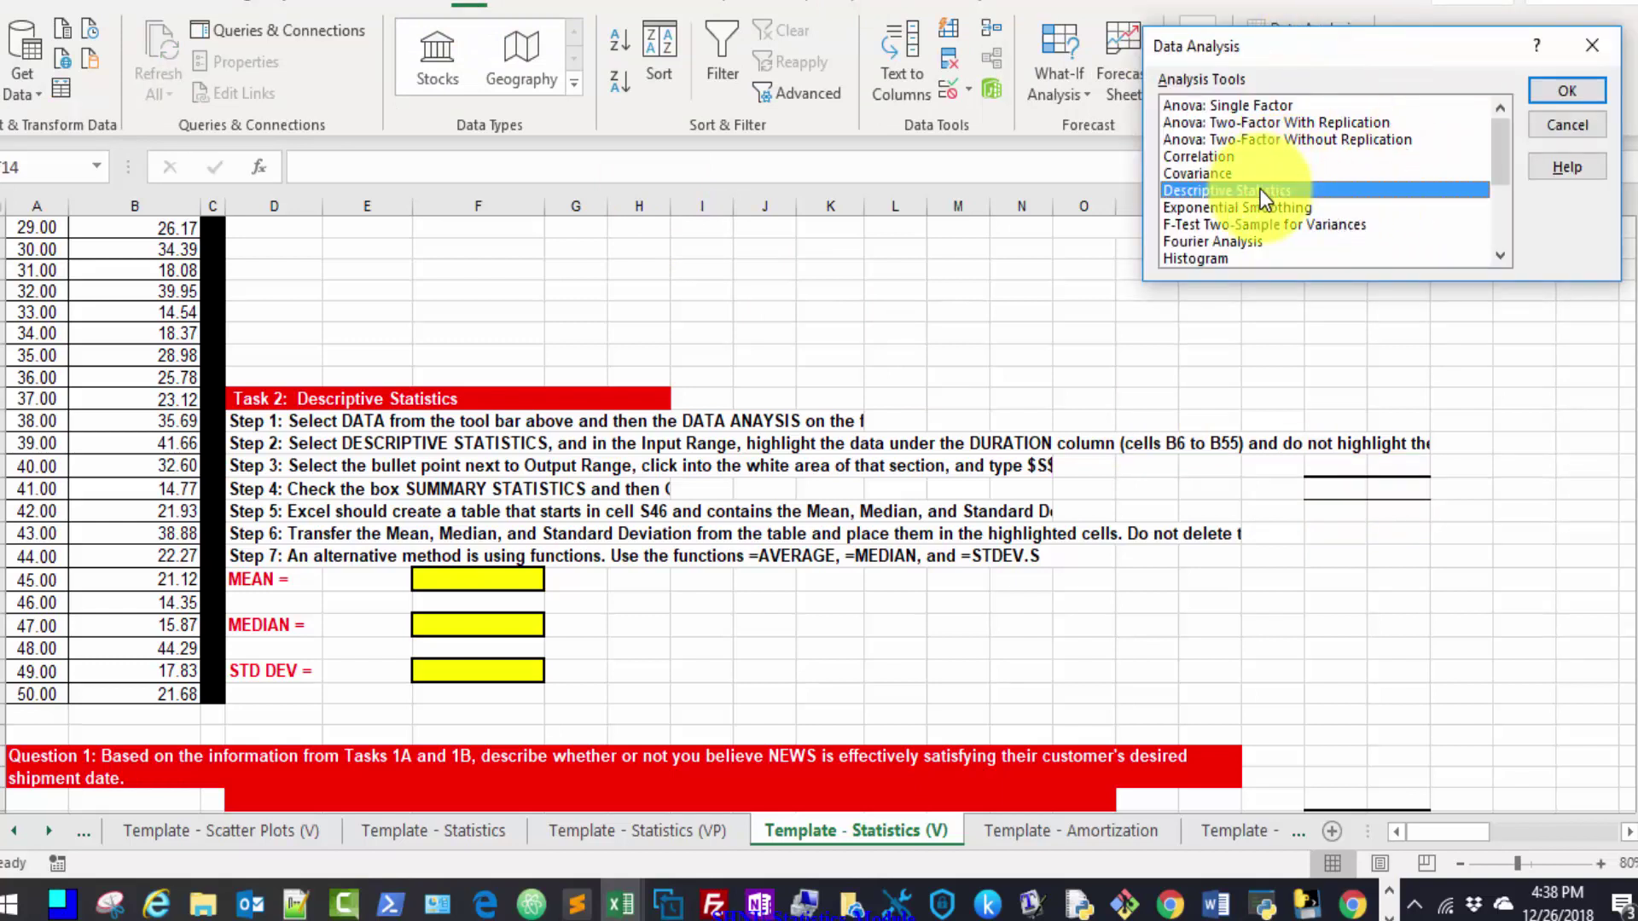
{"action": "left_click", "coordinate": [1566, 94]}
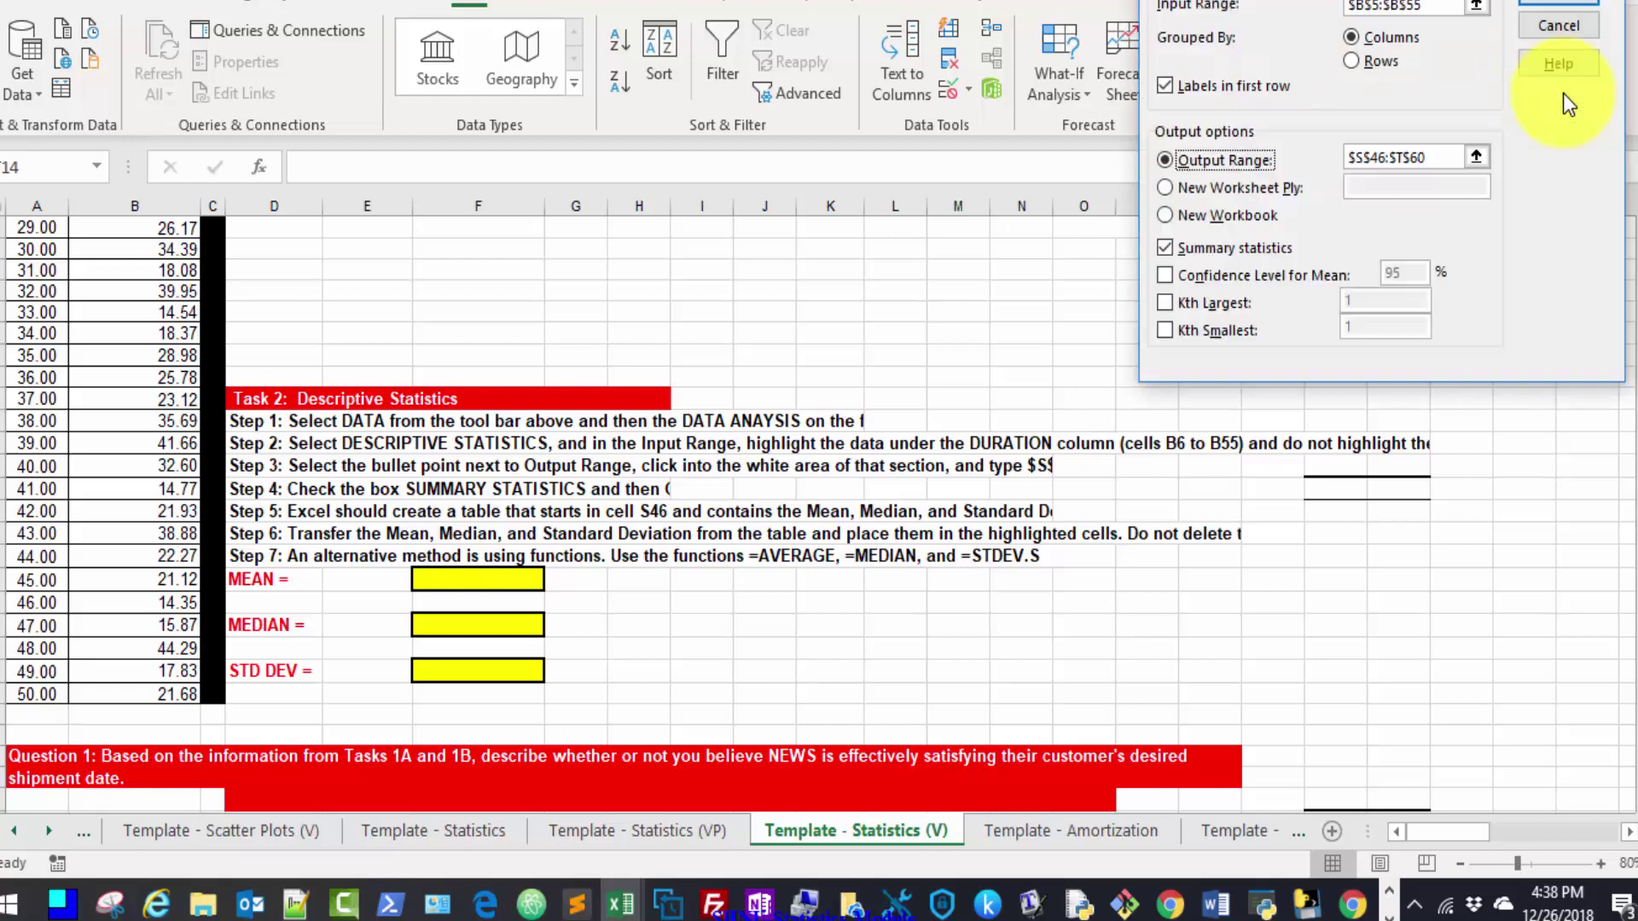
Set the Descriptive Statistics input range to the Duration column including its header, B5:B55, with Summary statistics enabled
{"action": "left_click", "coordinate": [1478, 10]}
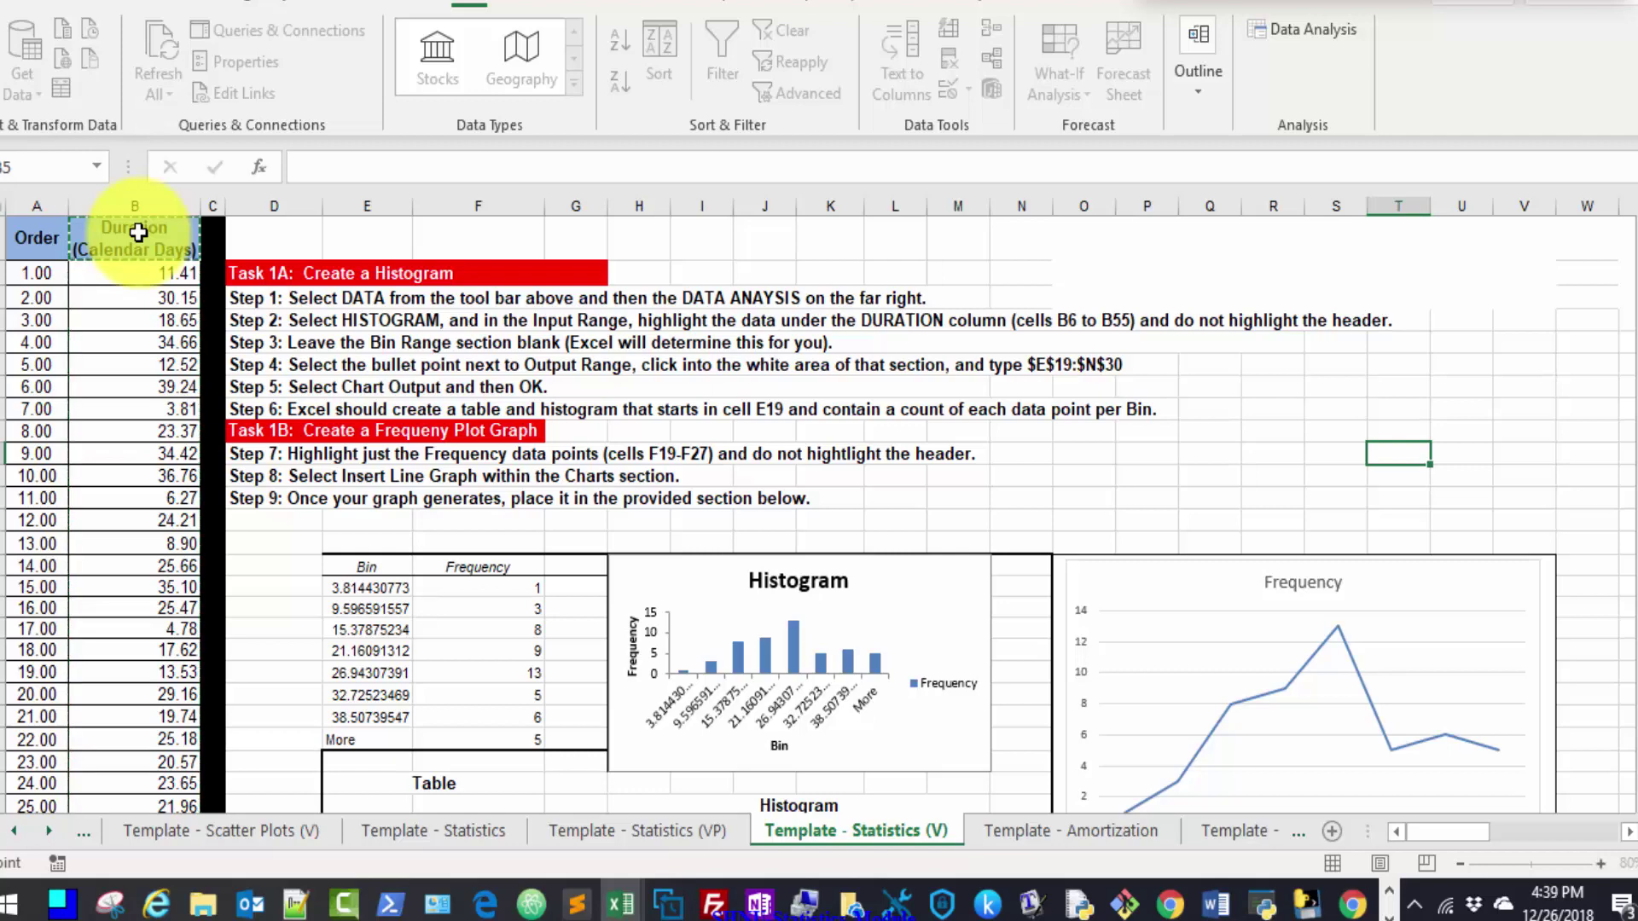
{"action": "scroll", "coordinate": [138, 232], "scroll_direction": "down", "scroll_amount": 8}
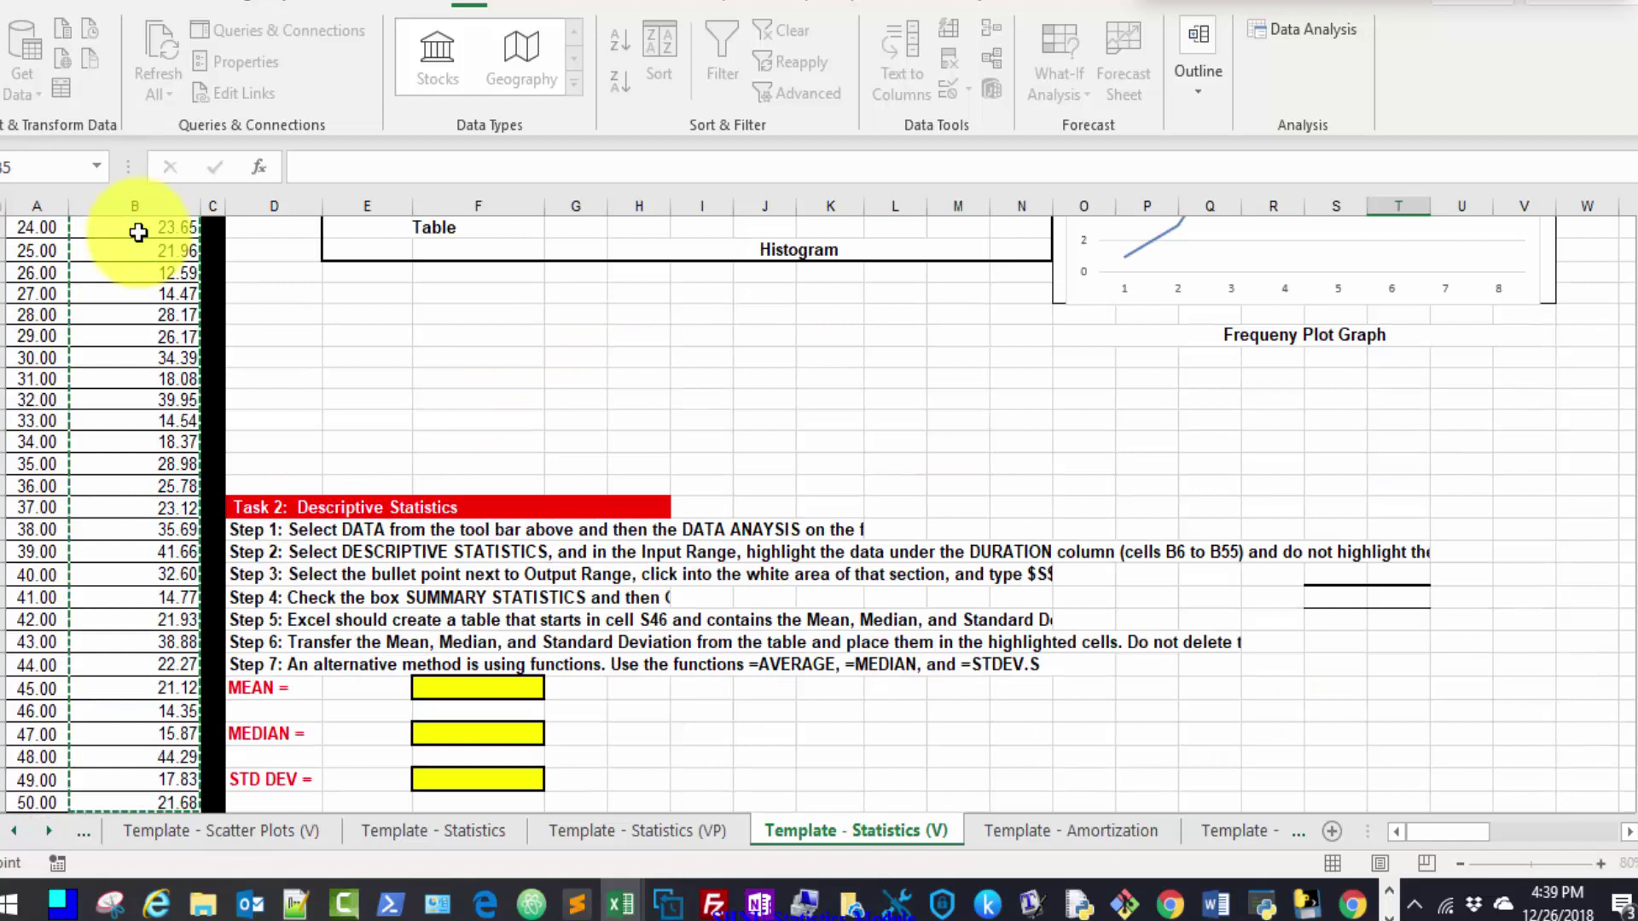
{"action": "key", "text": "Return"}
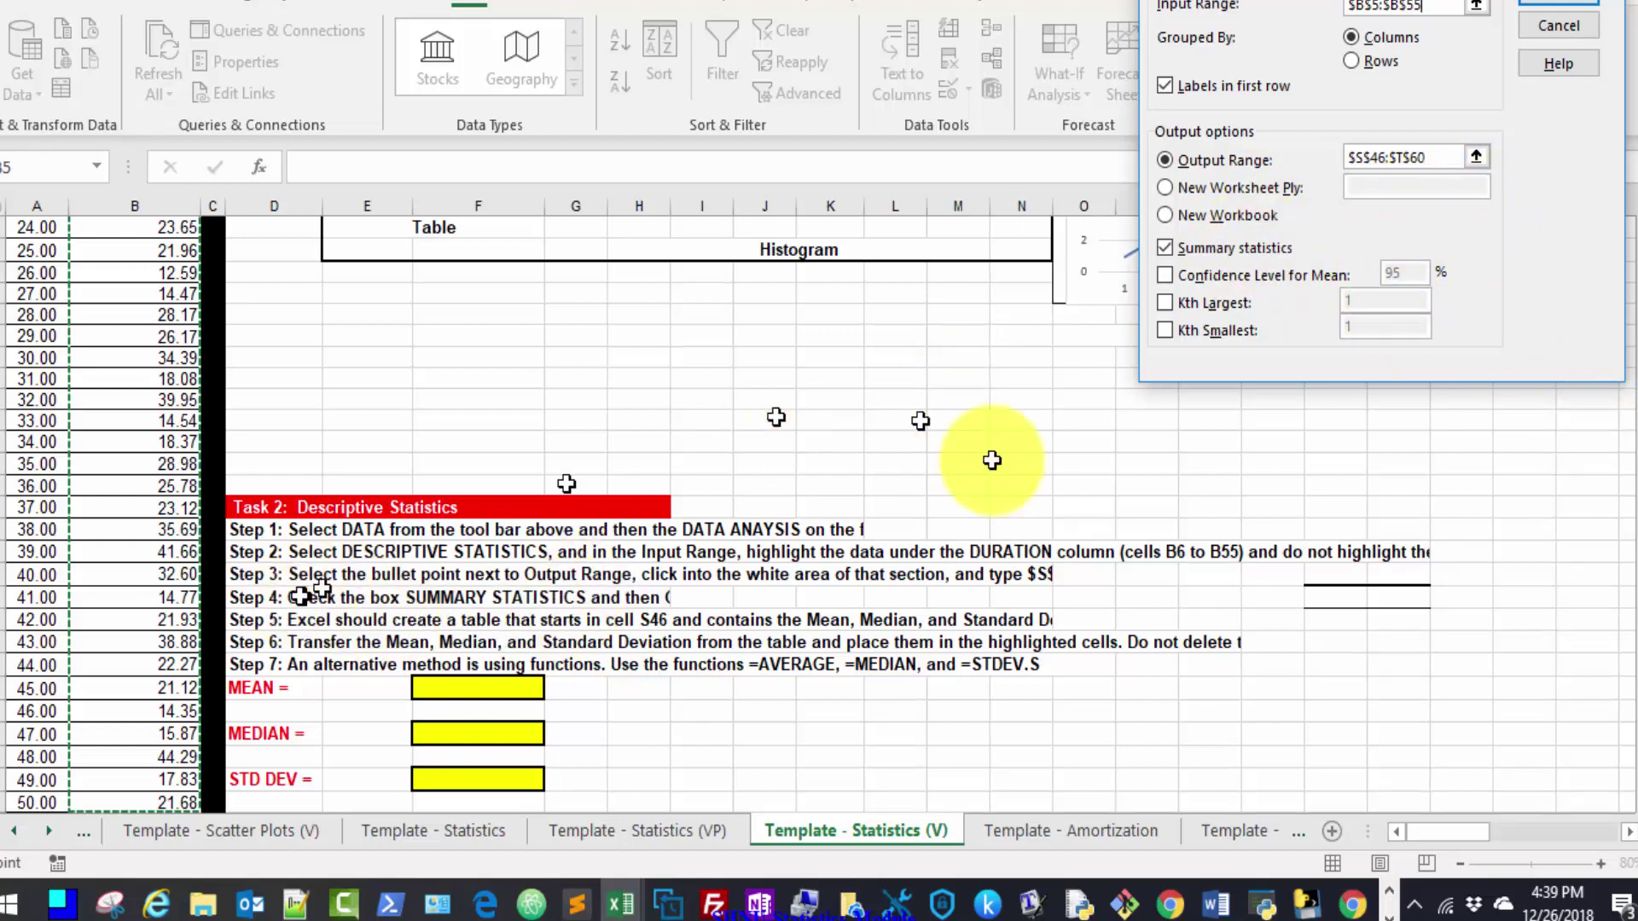
{"action": "left_click", "coordinate": [1167, 253]}
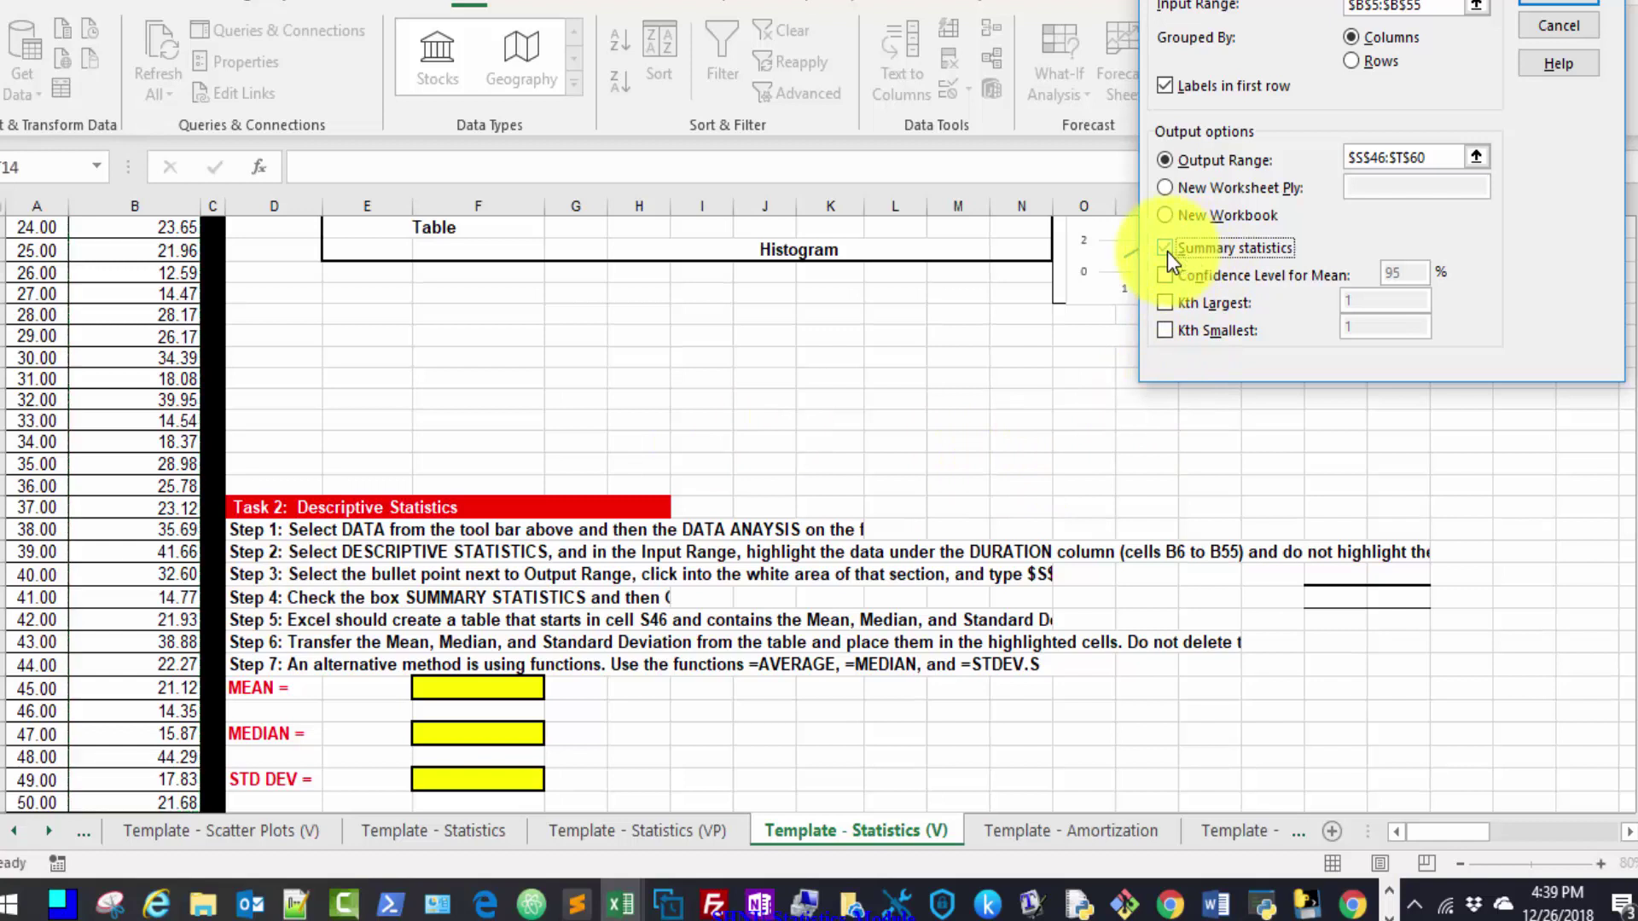
Set the output range to S46:T60 and generate the descriptive statistics table there
{"action": "left_click", "coordinate": [1476, 159]}
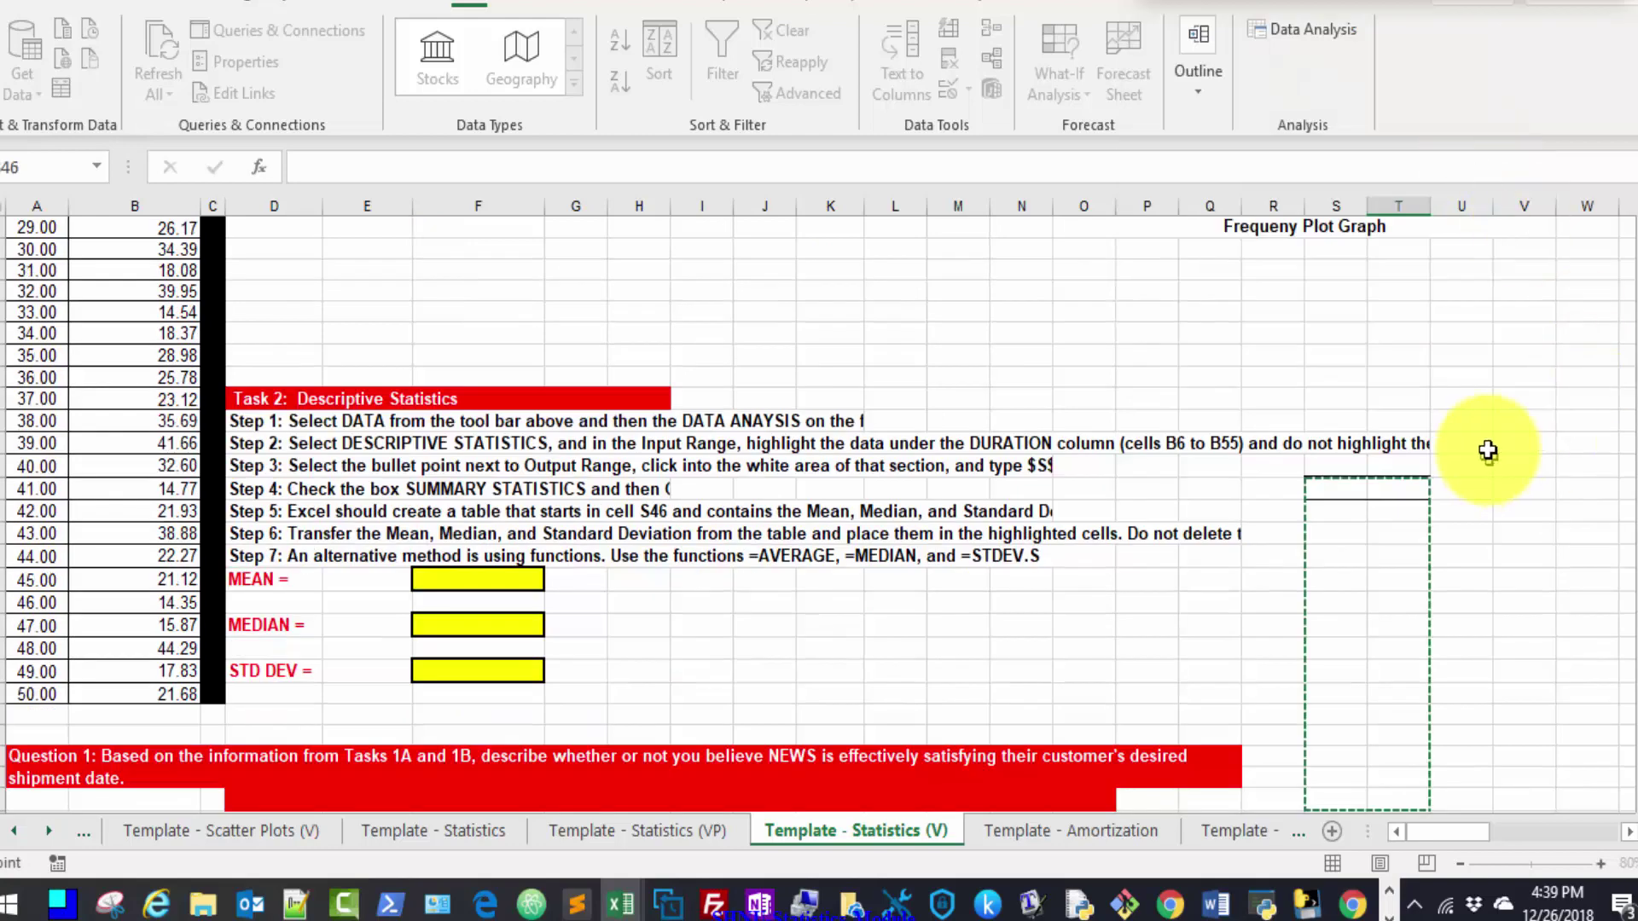
{"action": "left_click", "coordinate": [1321, 488]}
{"action": "left_click_drag", "start_coordinate": [1321, 489], "coordinate": [1414, 794]}
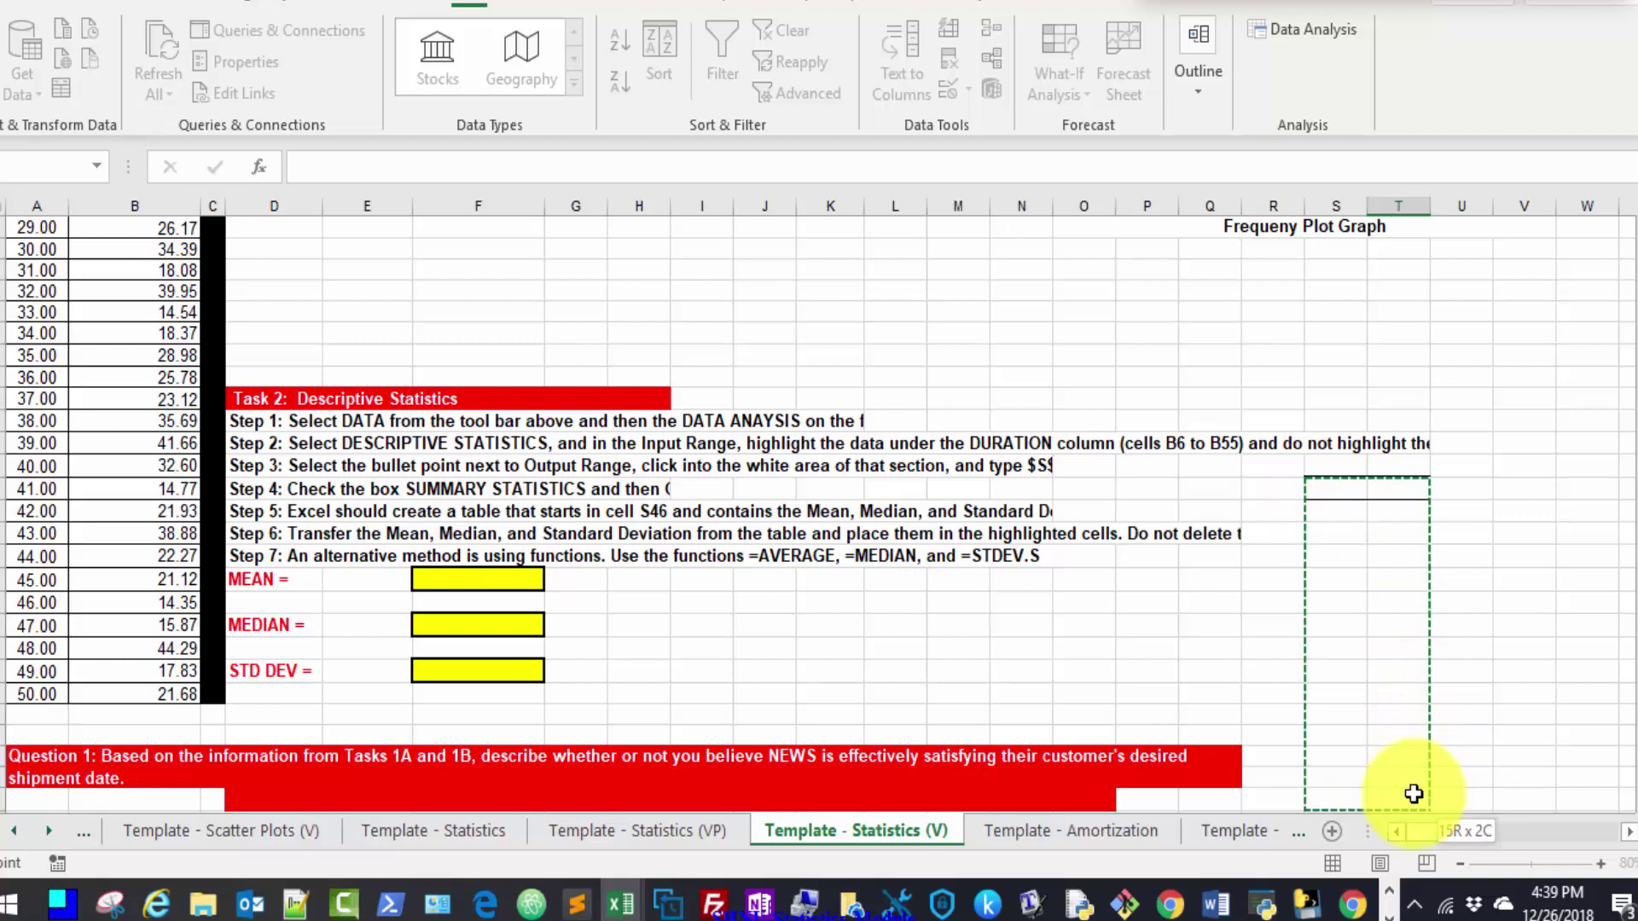
{"action": "left_click_drag", "start_coordinate": [1413, 794], "coordinate": [1409, 763]}
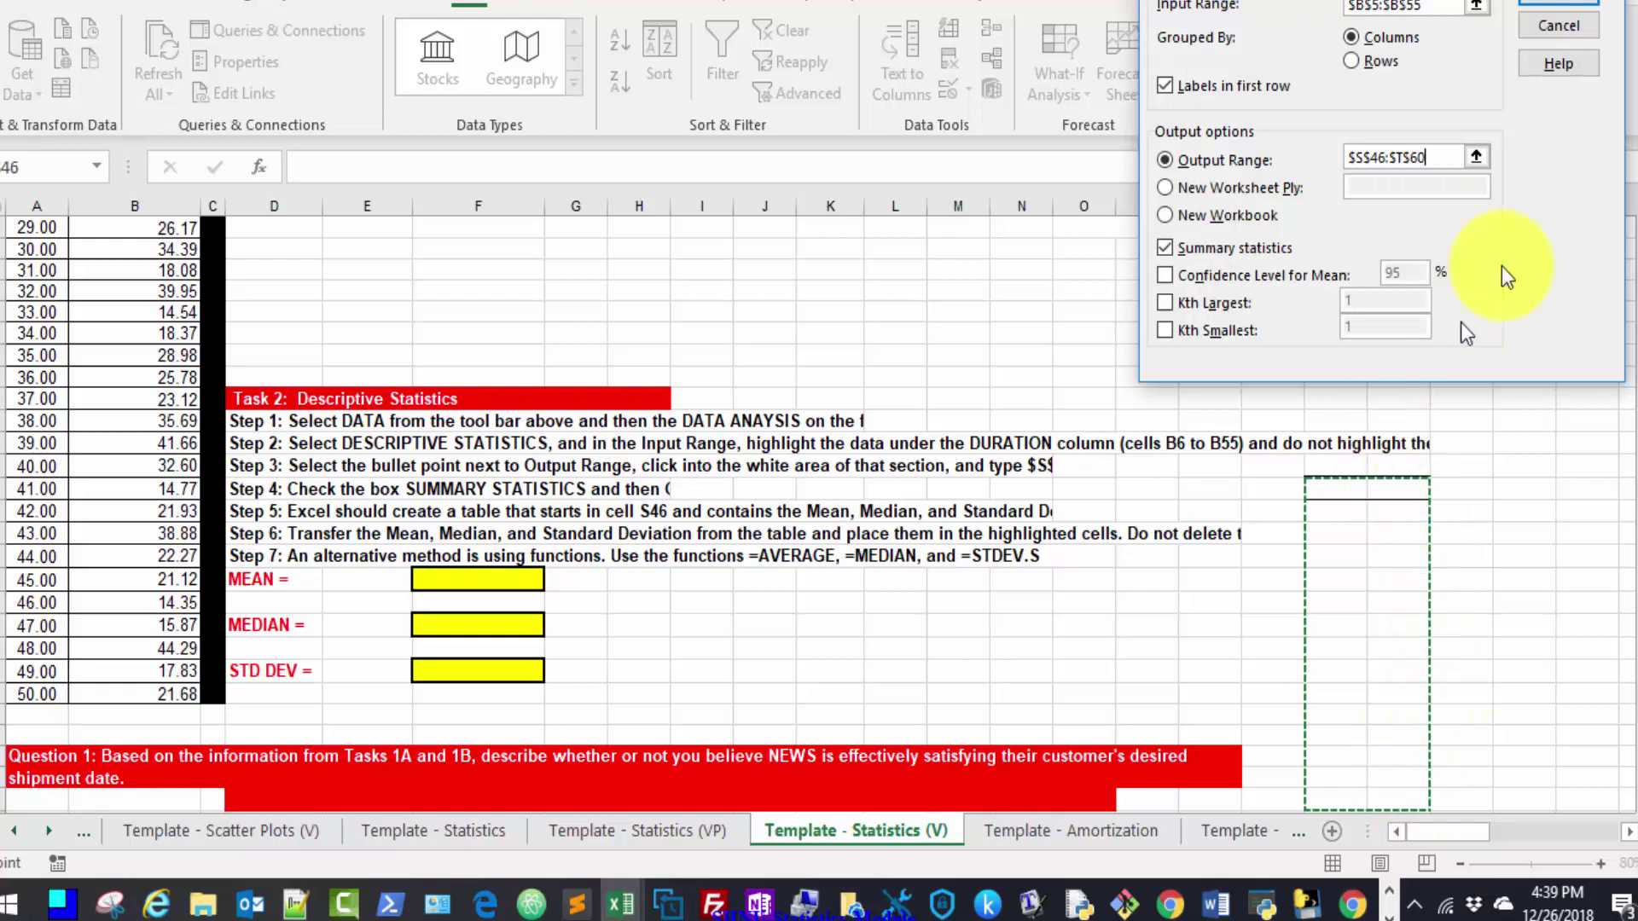
{"action": "left_click", "coordinate": [1560, 9]}
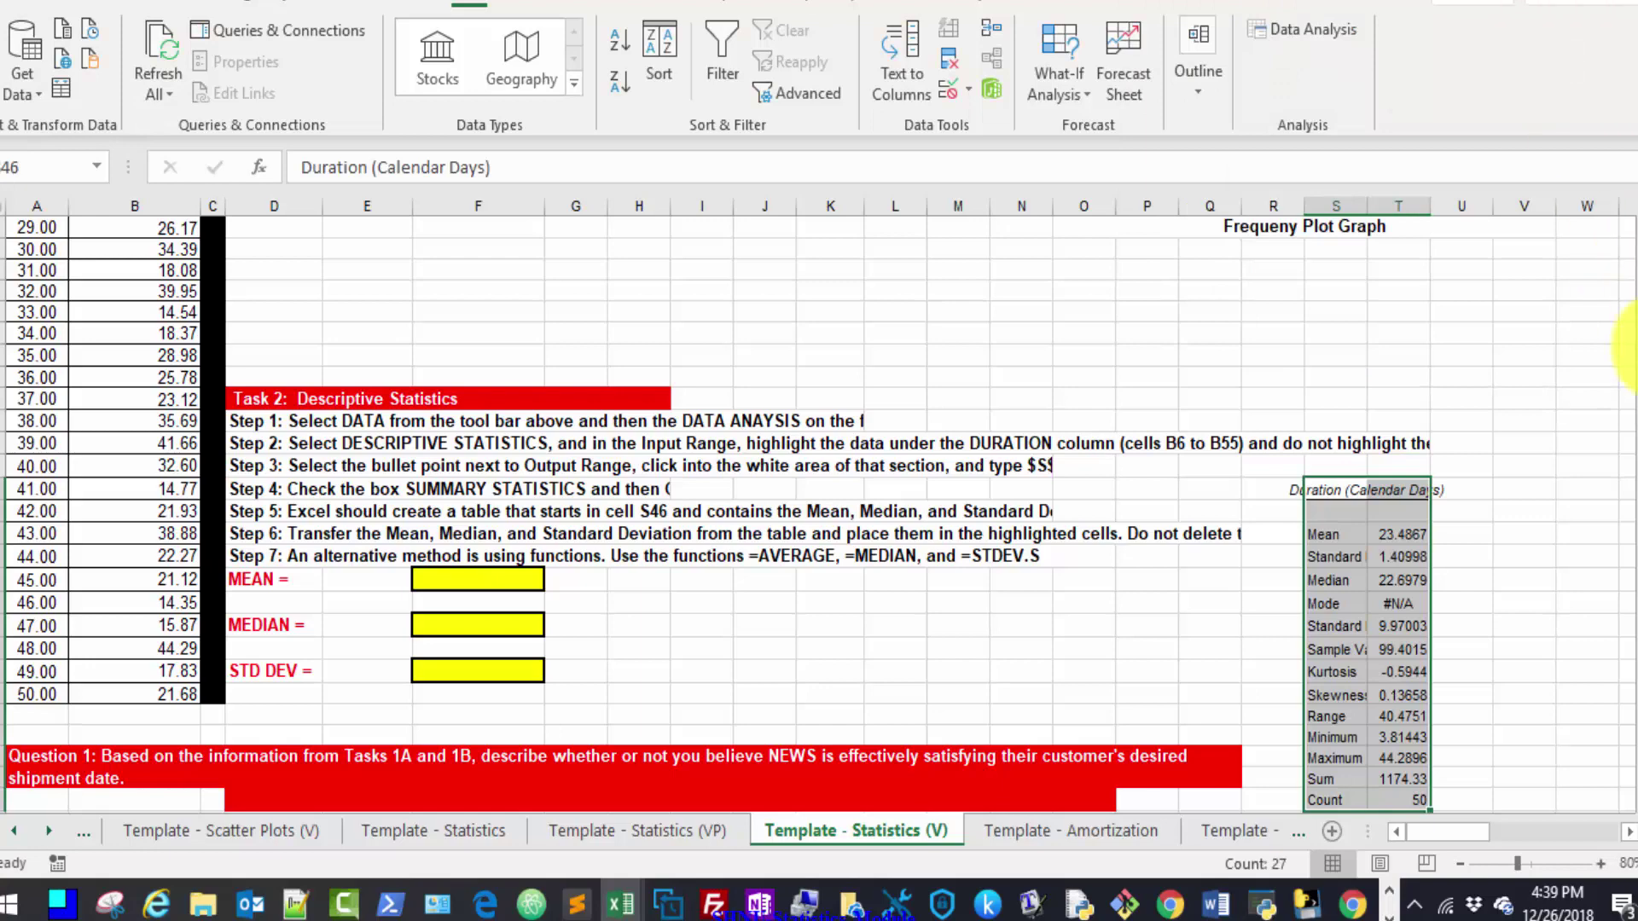
Compare the generated statistics table with the one on Template - Statistics (VP) and return to Template - Statistics (V)
{"action": "left_click_drag", "start_coordinate": [1631, 478], "coordinate": [1631, 512]}
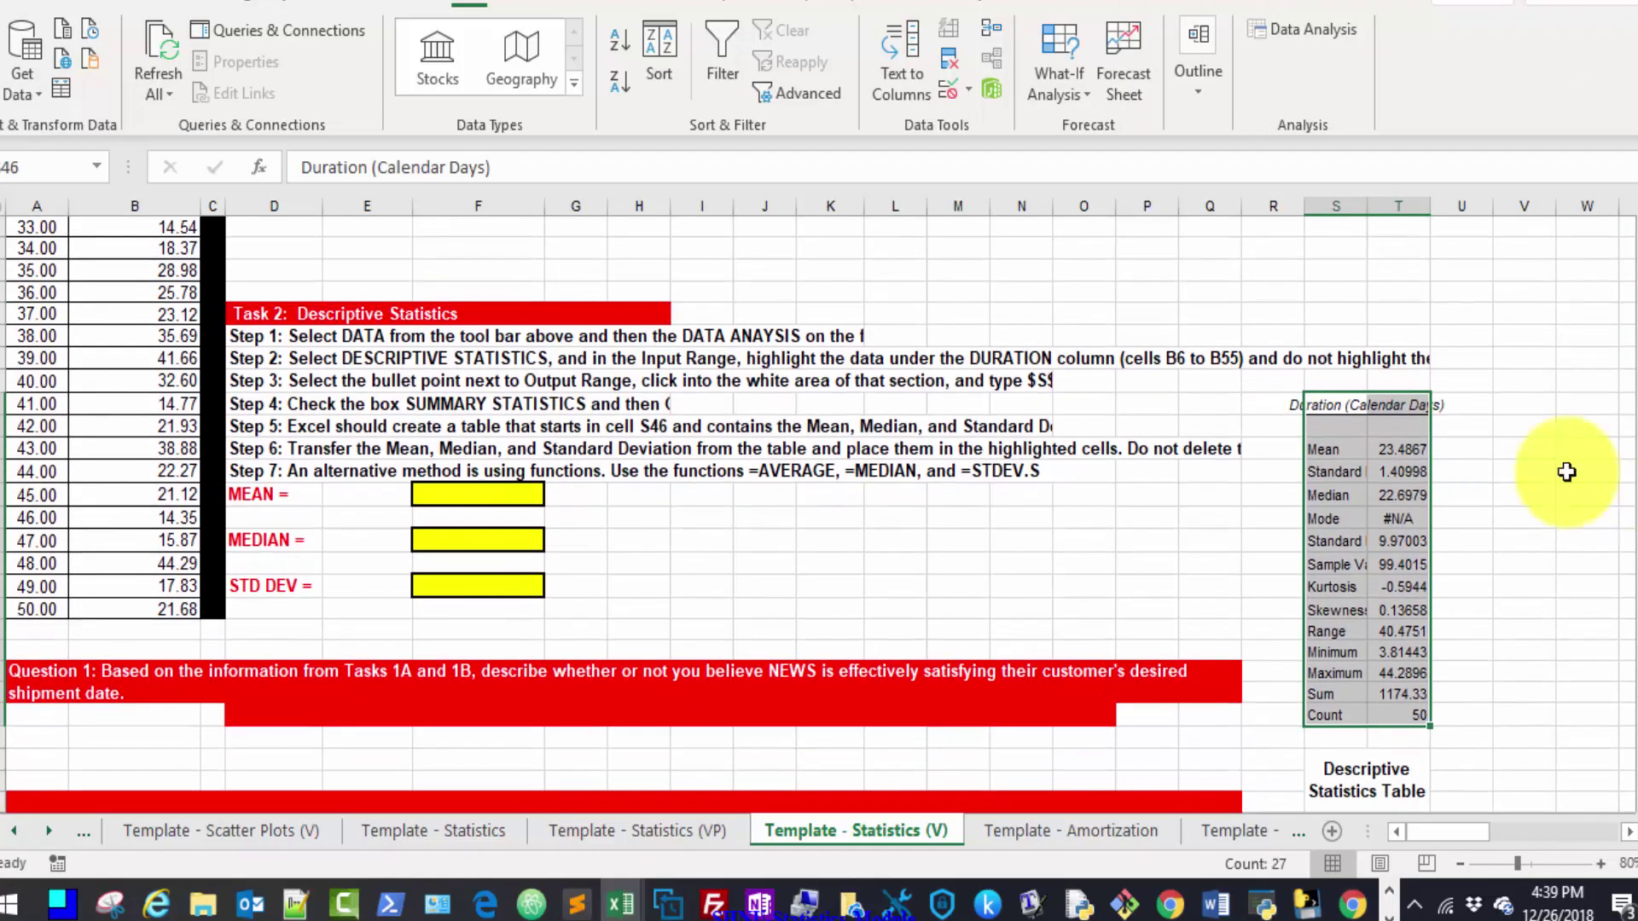
{"action": "left_click", "coordinate": [1400, 447]}
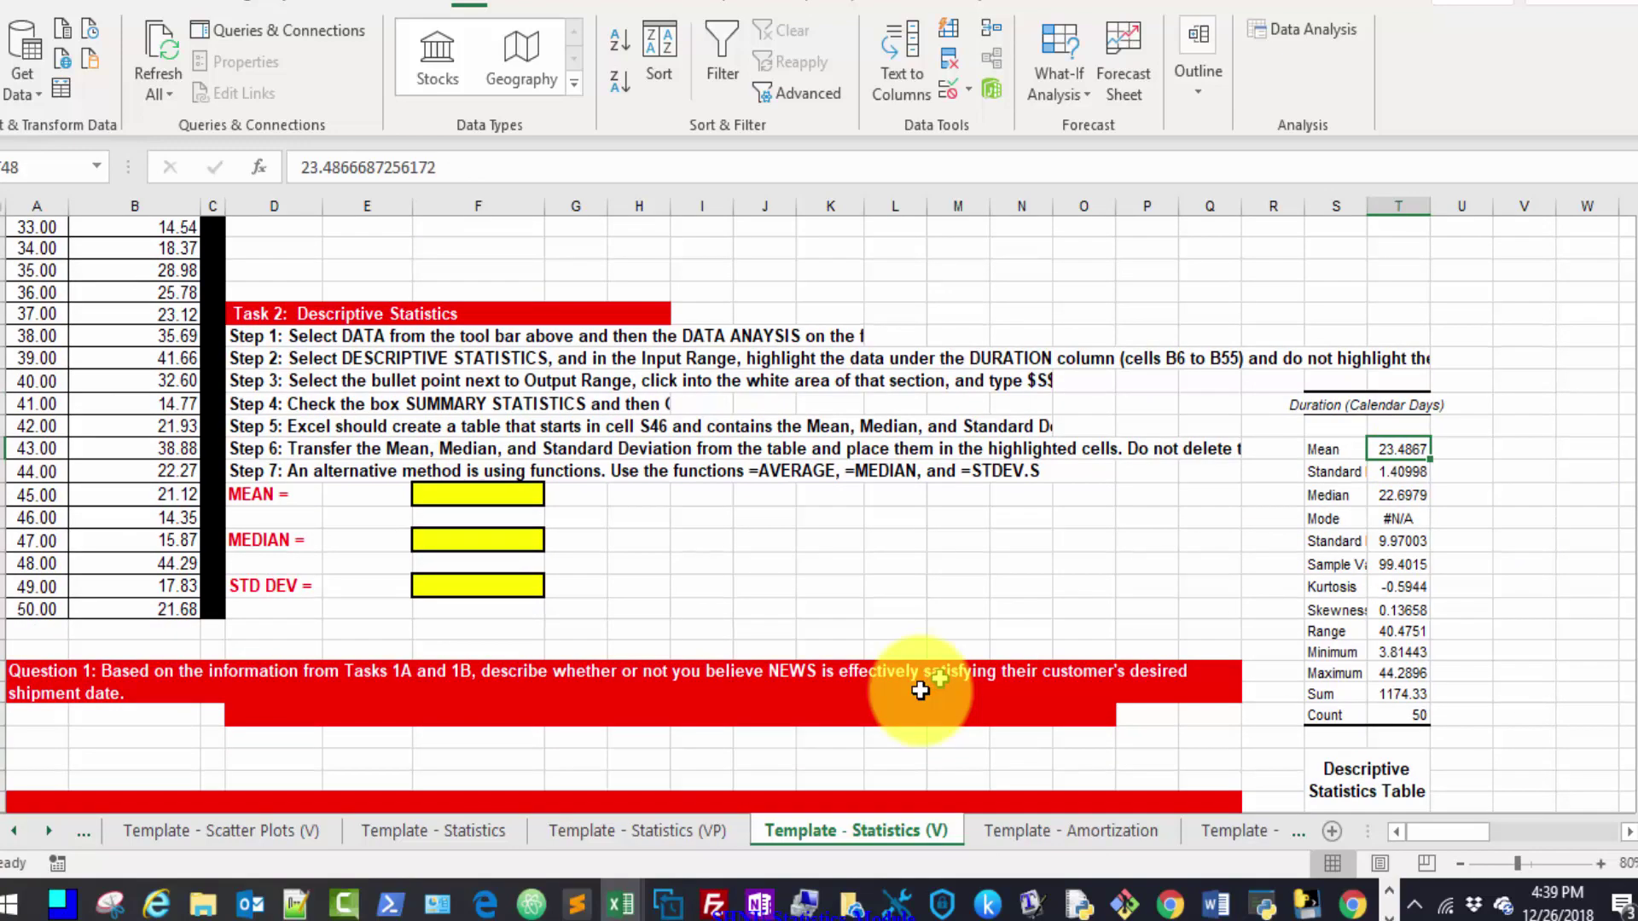
{"action": "left_click", "coordinate": [687, 834]}
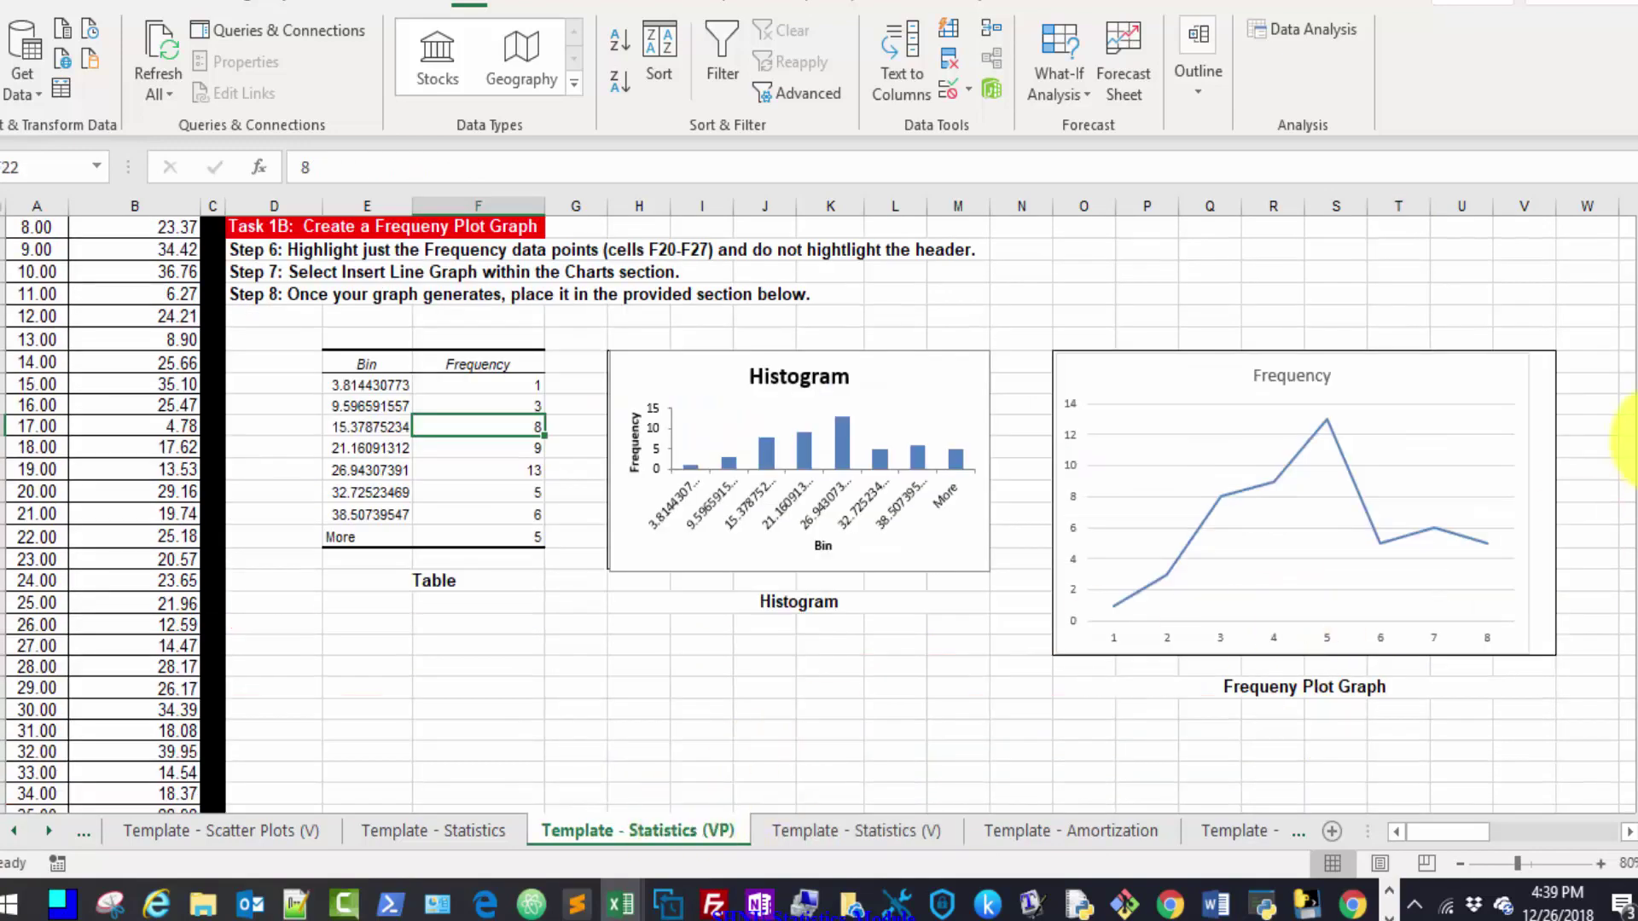
{"action": "scroll", "coordinate": [1621, 418], "scroll_direction": "down", "scroll_amount": 7}
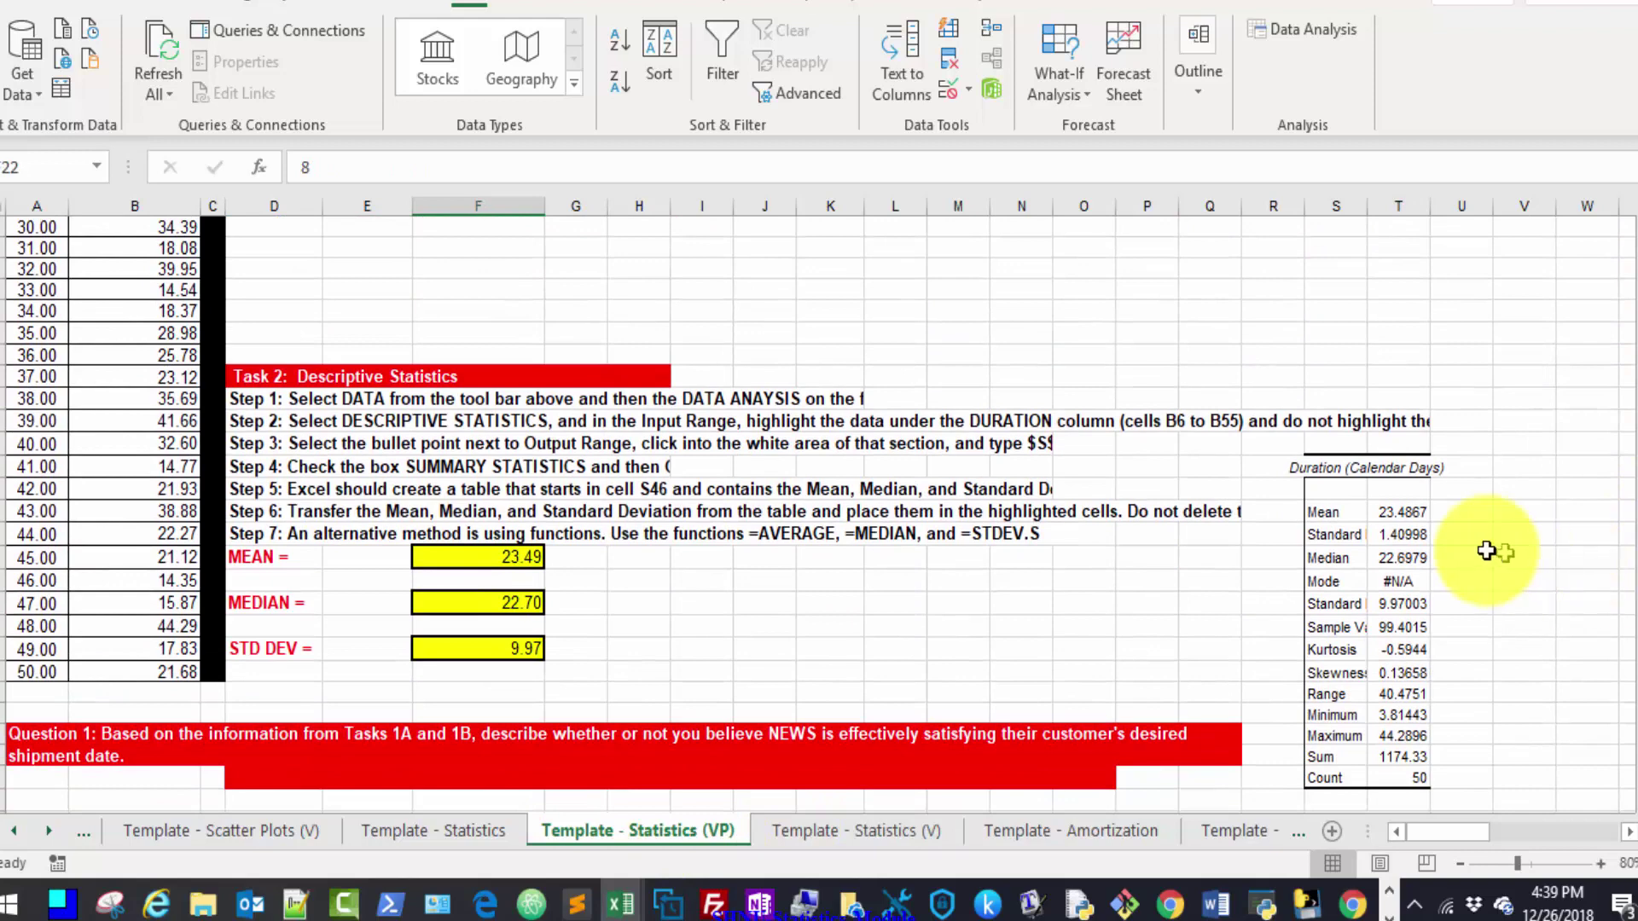
{"action": "left_click", "coordinate": [1403, 513]}
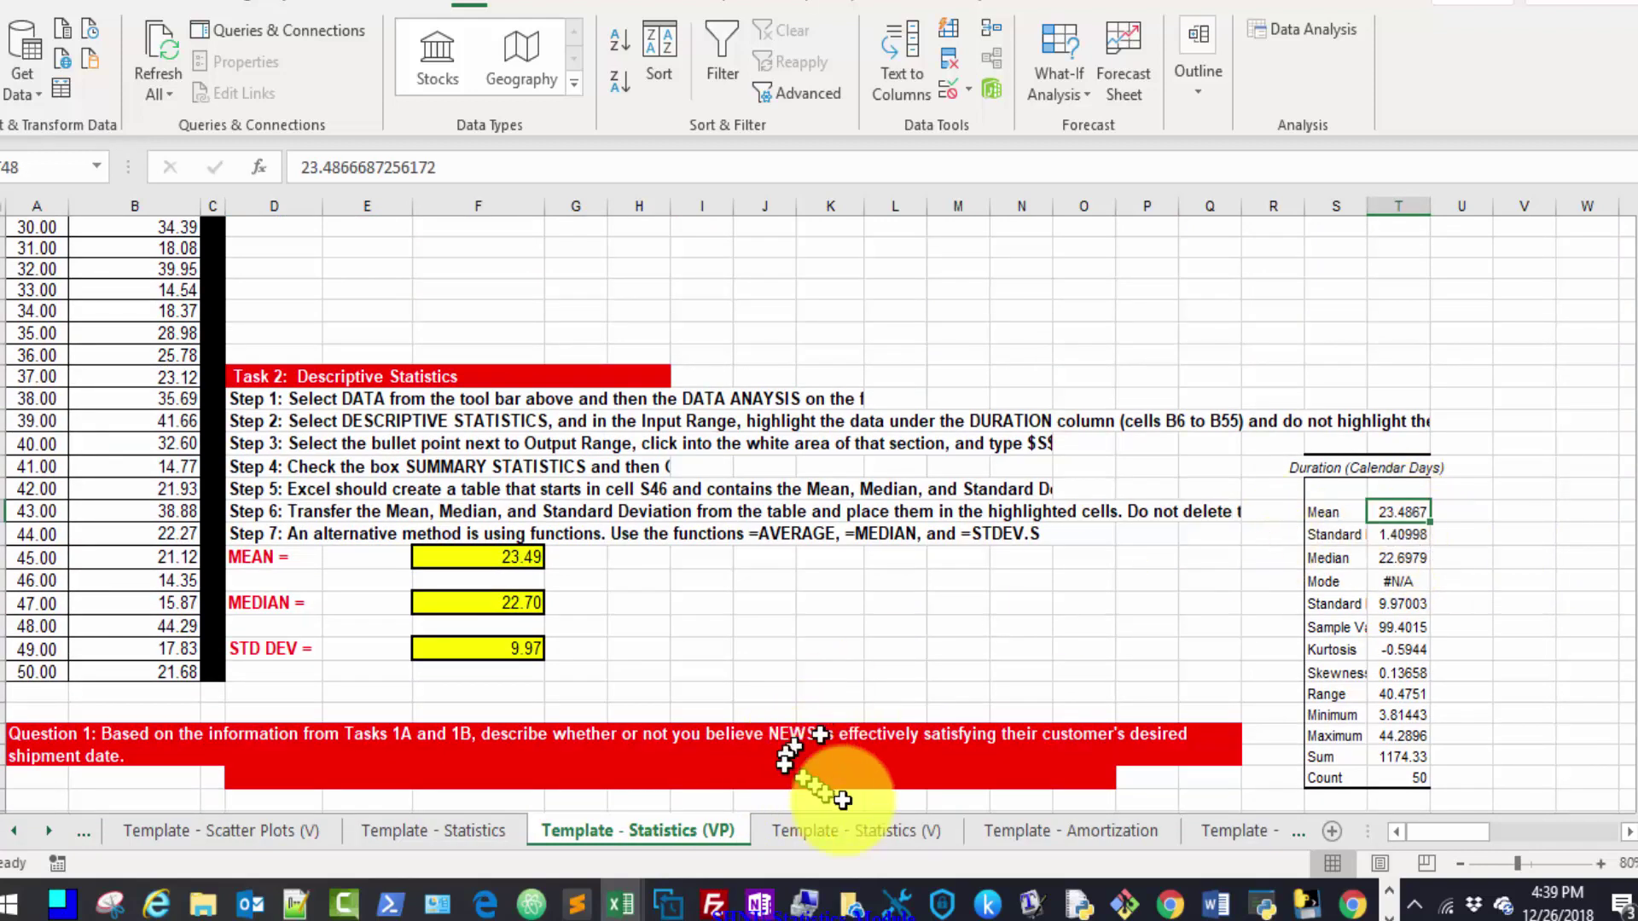
{"action": "left_click", "coordinate": [862, 838]}
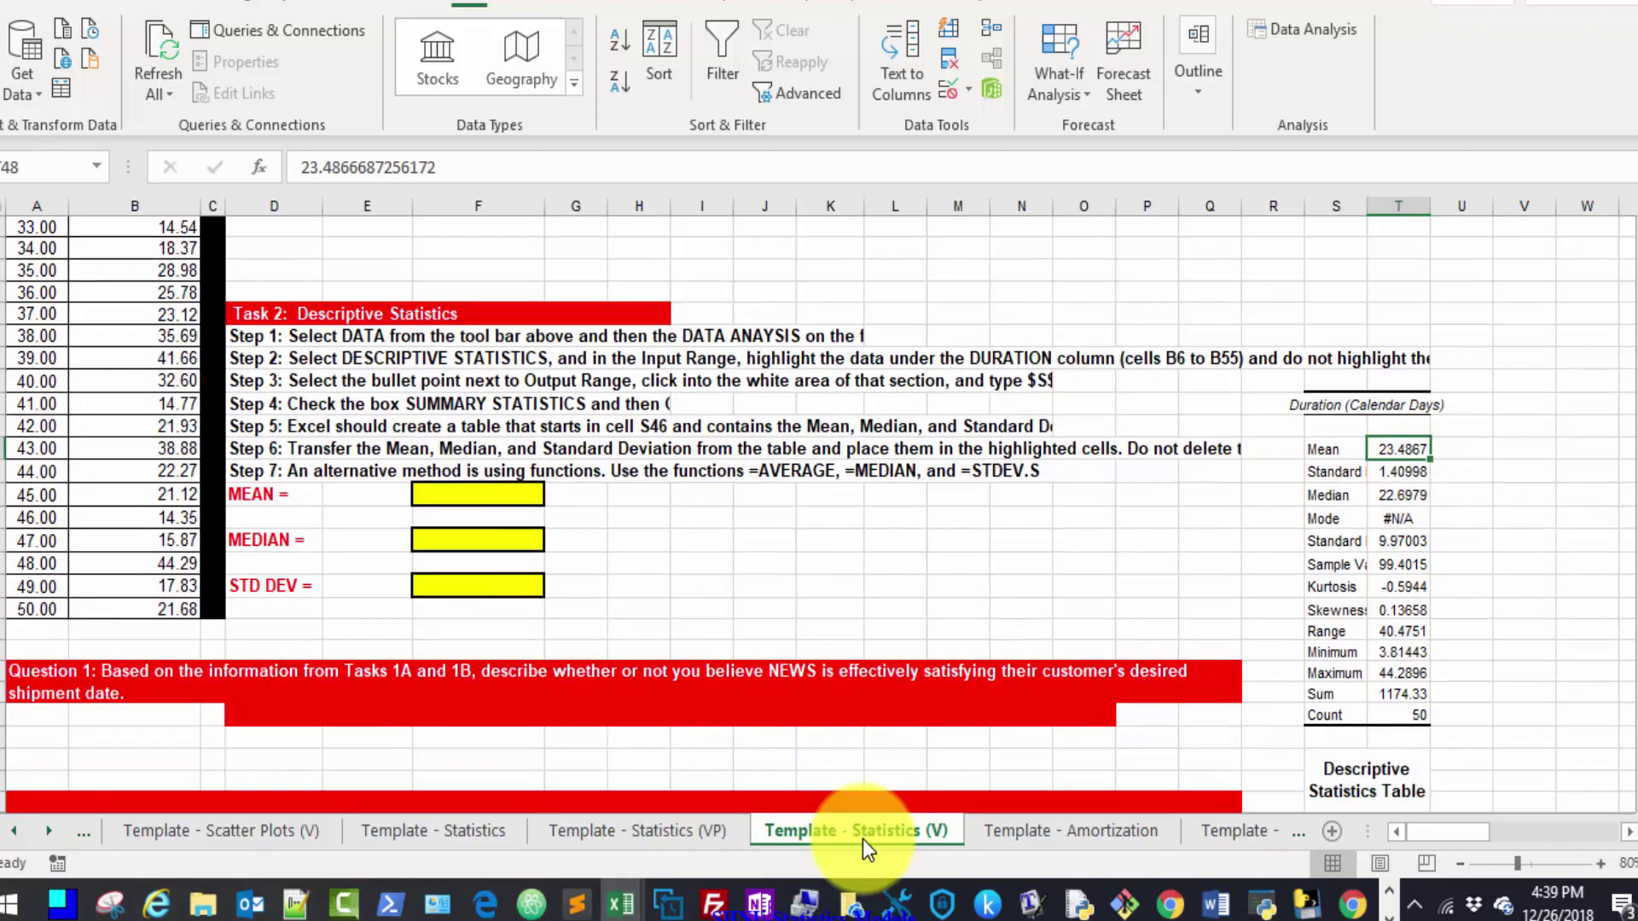
Fill the highlighted MEAN cell with the formula =T48, referencing the Mean in the descriptive statistics table
{"action": "left_click", "coordinate": [447, 495]}
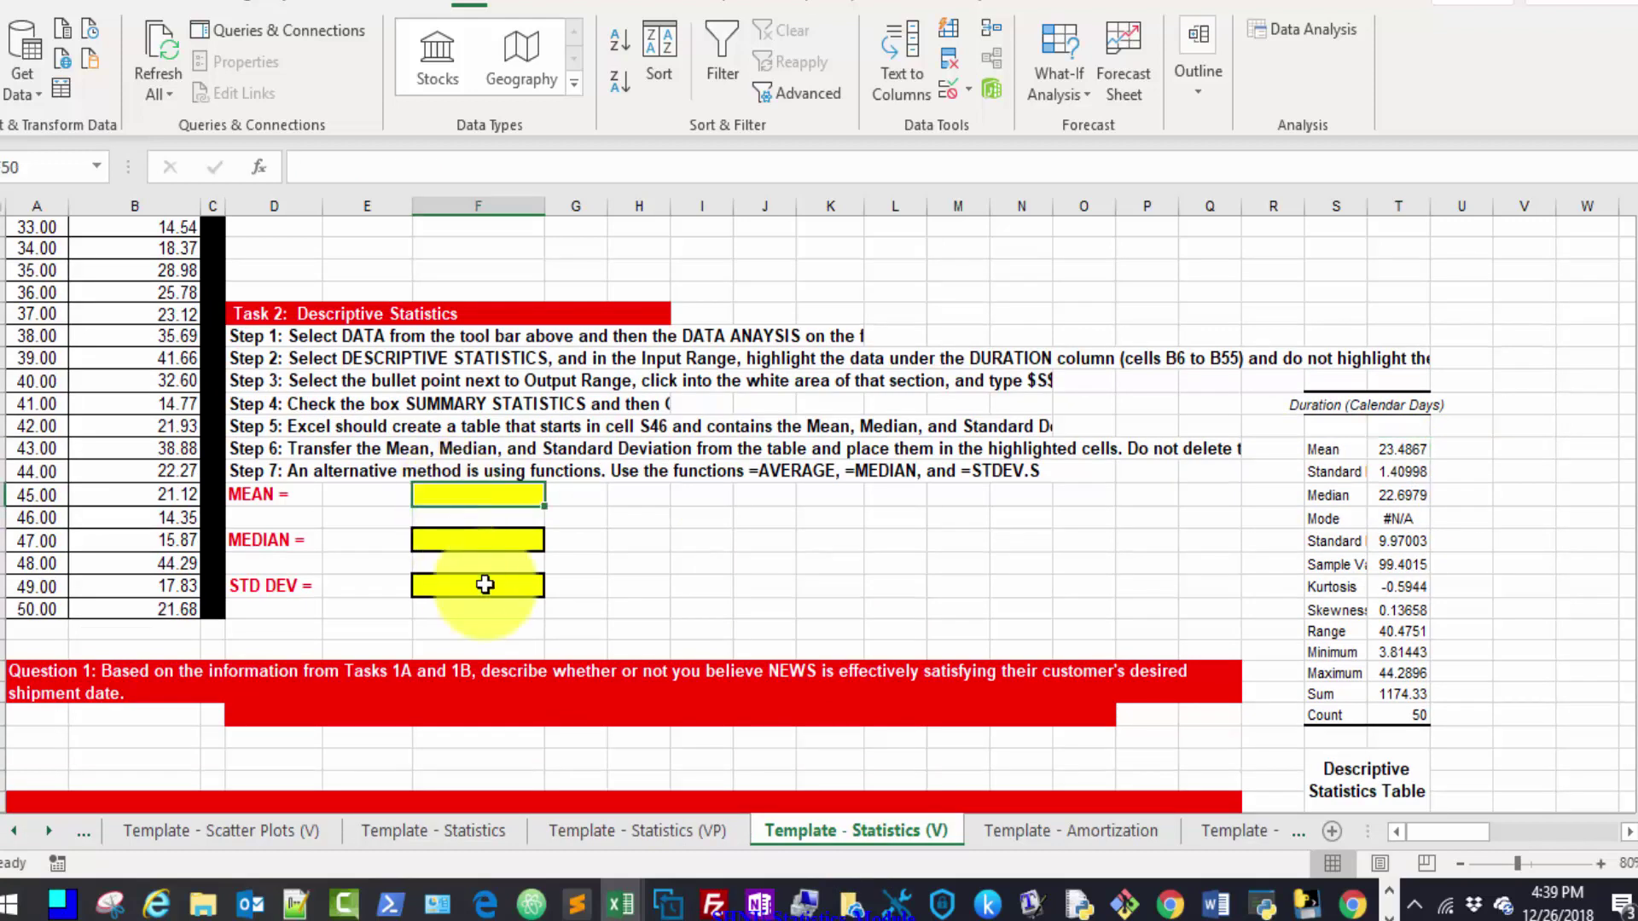
{"action": "type", "text": "="}
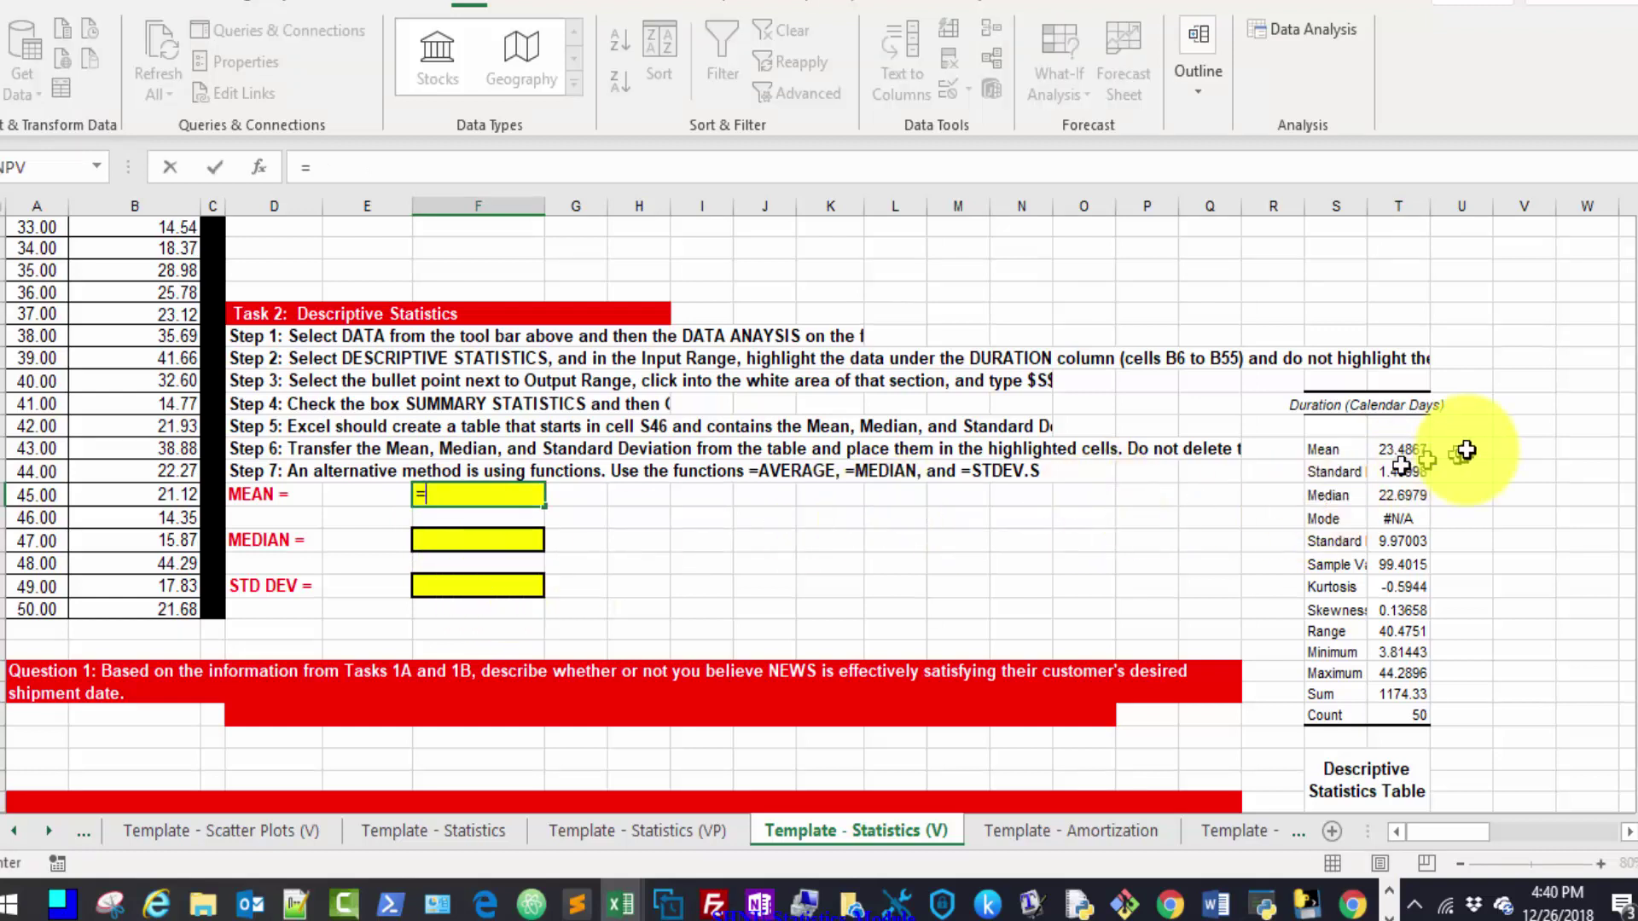
{"action": "left_click", "coordinate": [1406, 449]}
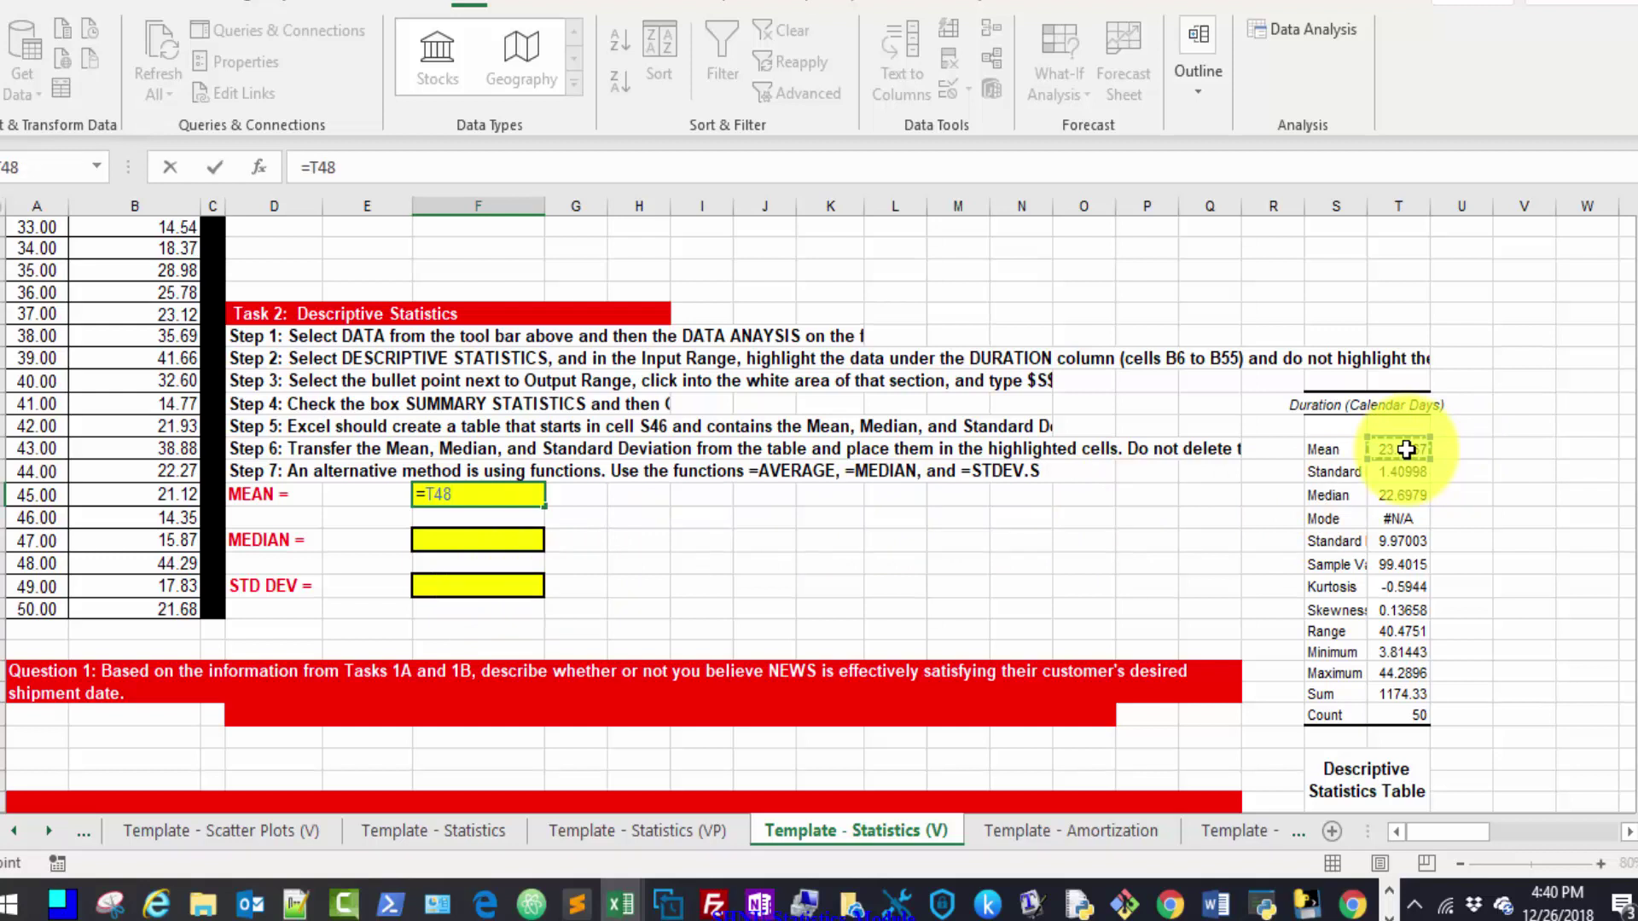
{"action": "key", "text": "Return"}
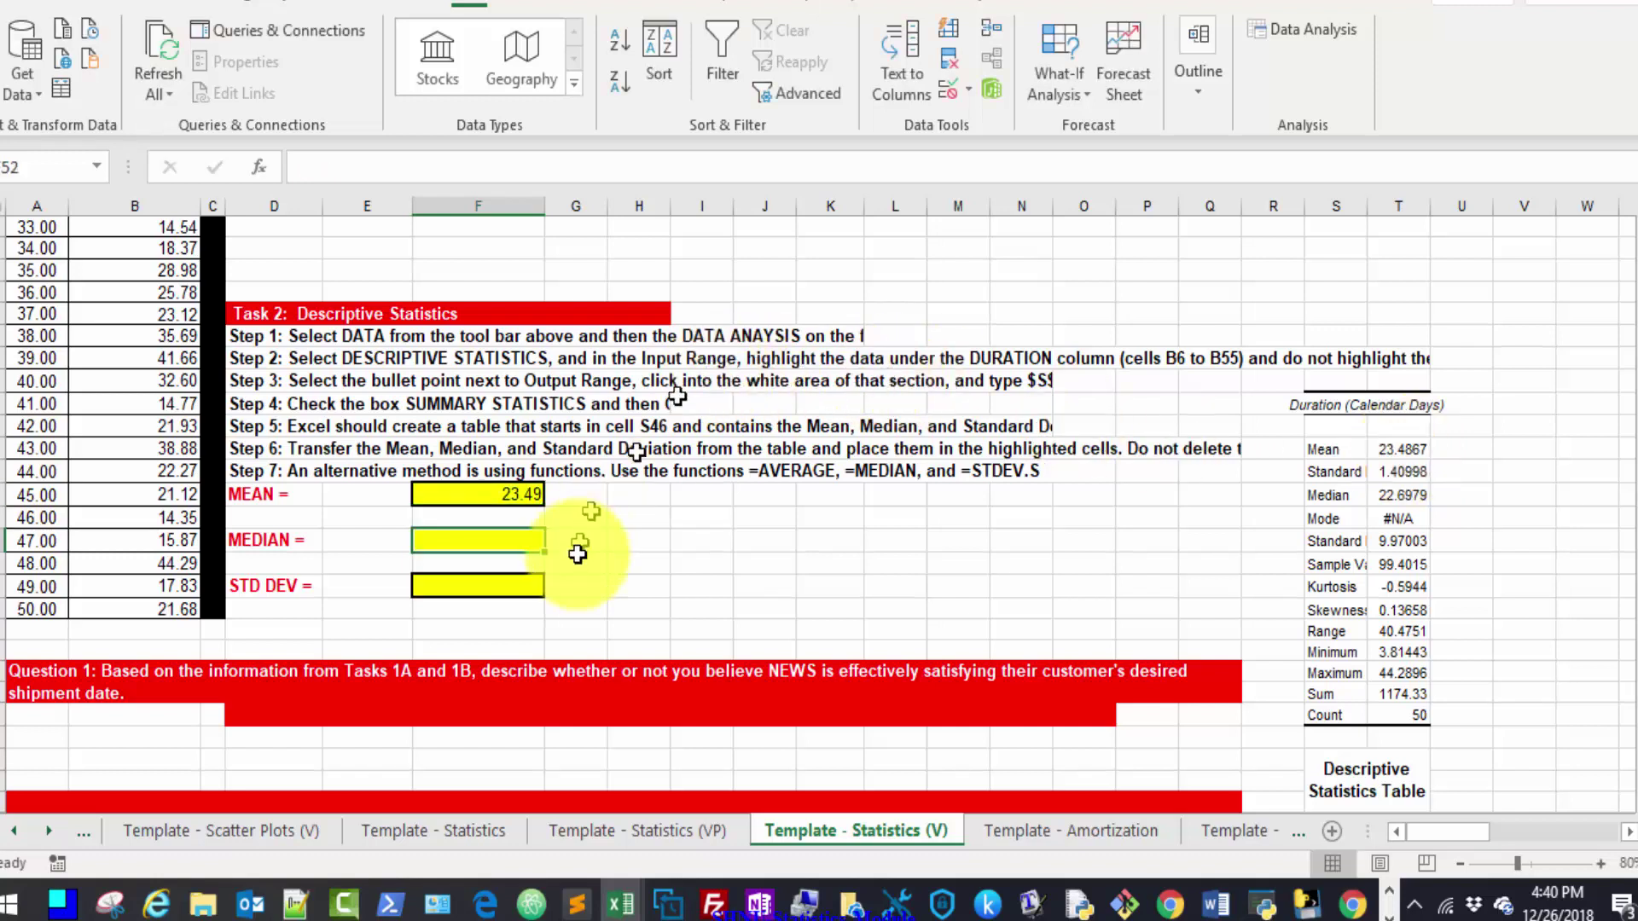
Fill the highlighted MEDIAN cell with the formula =T50, referencing the Median in the descriptive statistics table
{"action": "left_click", "coordinate": [518, 540]}
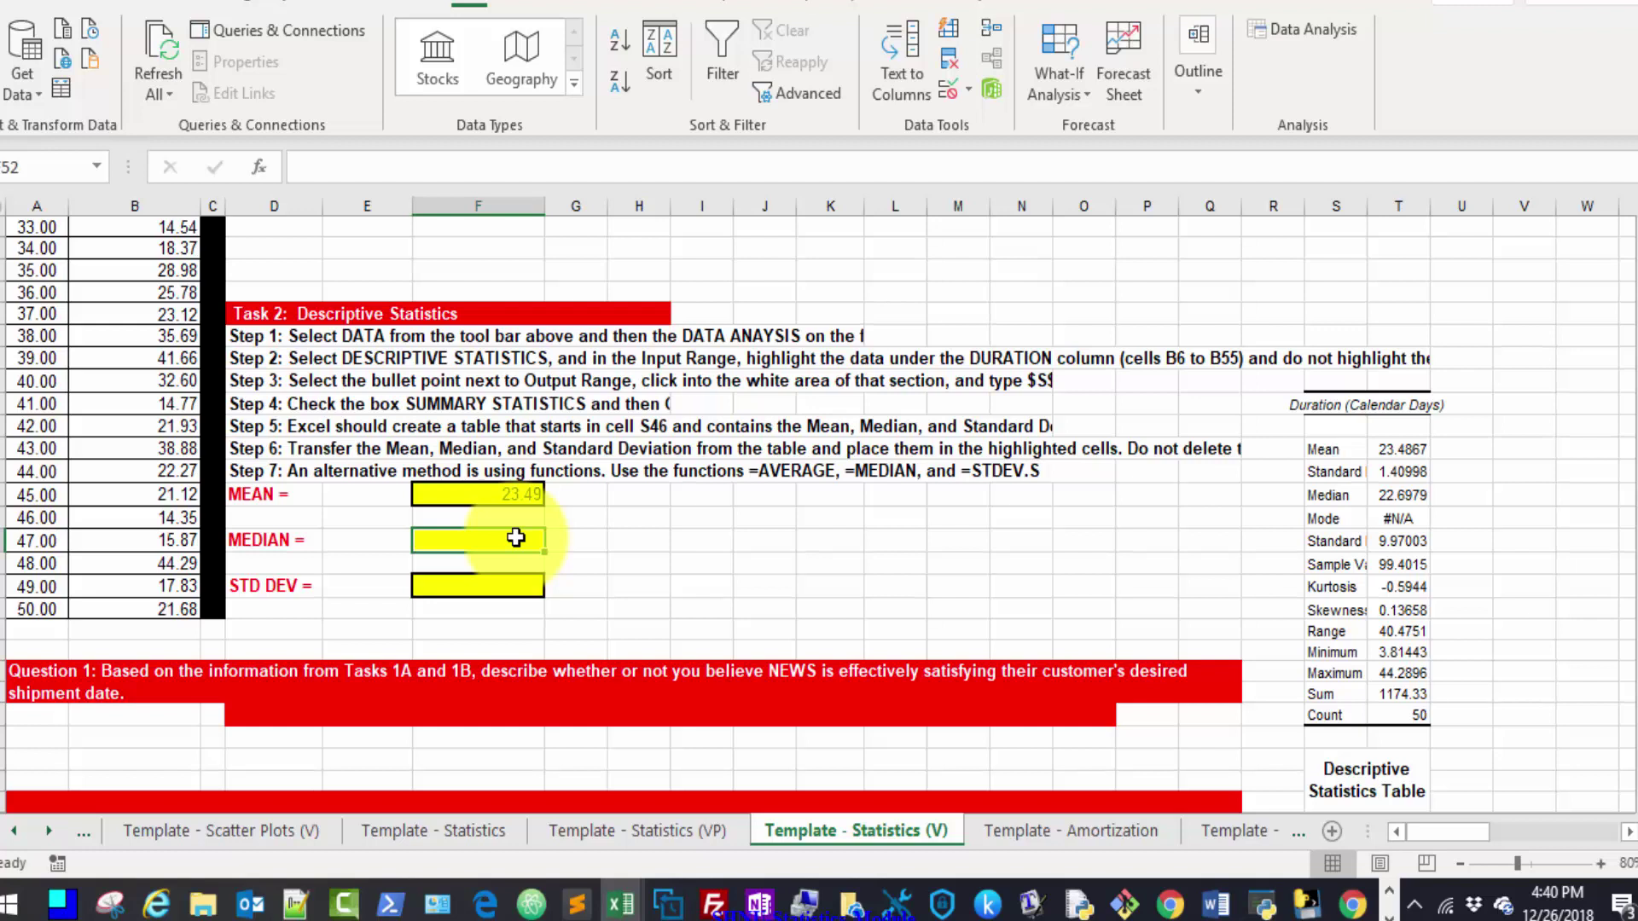
{"action": "type", "text": "="}
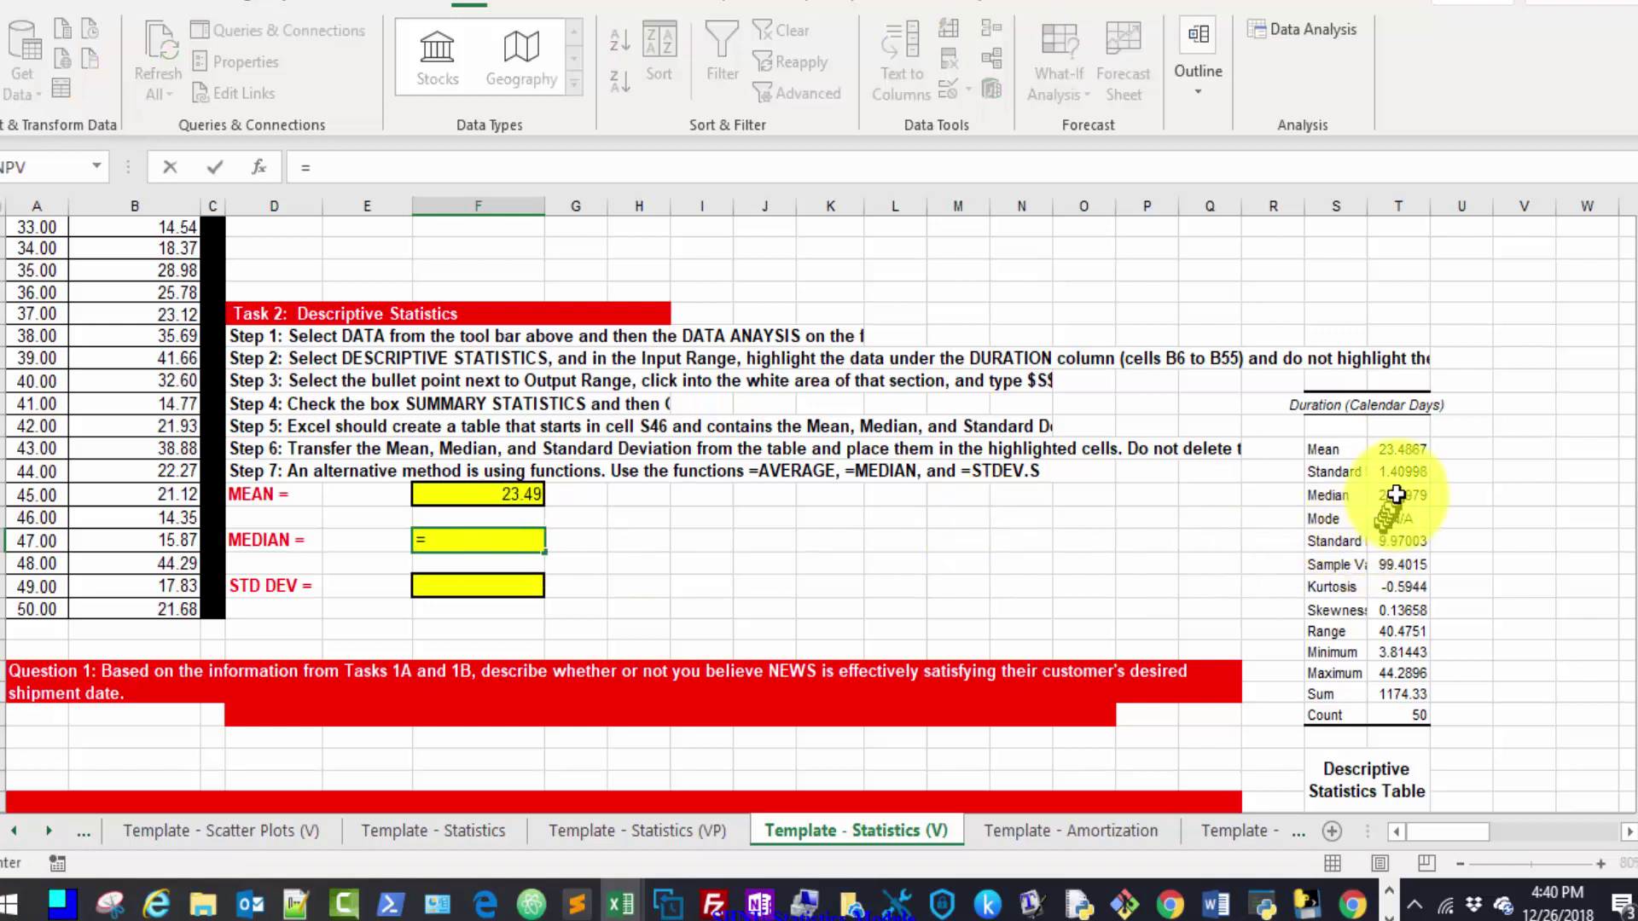
{"action": "left_click_drag", "start_coordinate": [1396, 494], "coordinate": [1396, 472]}
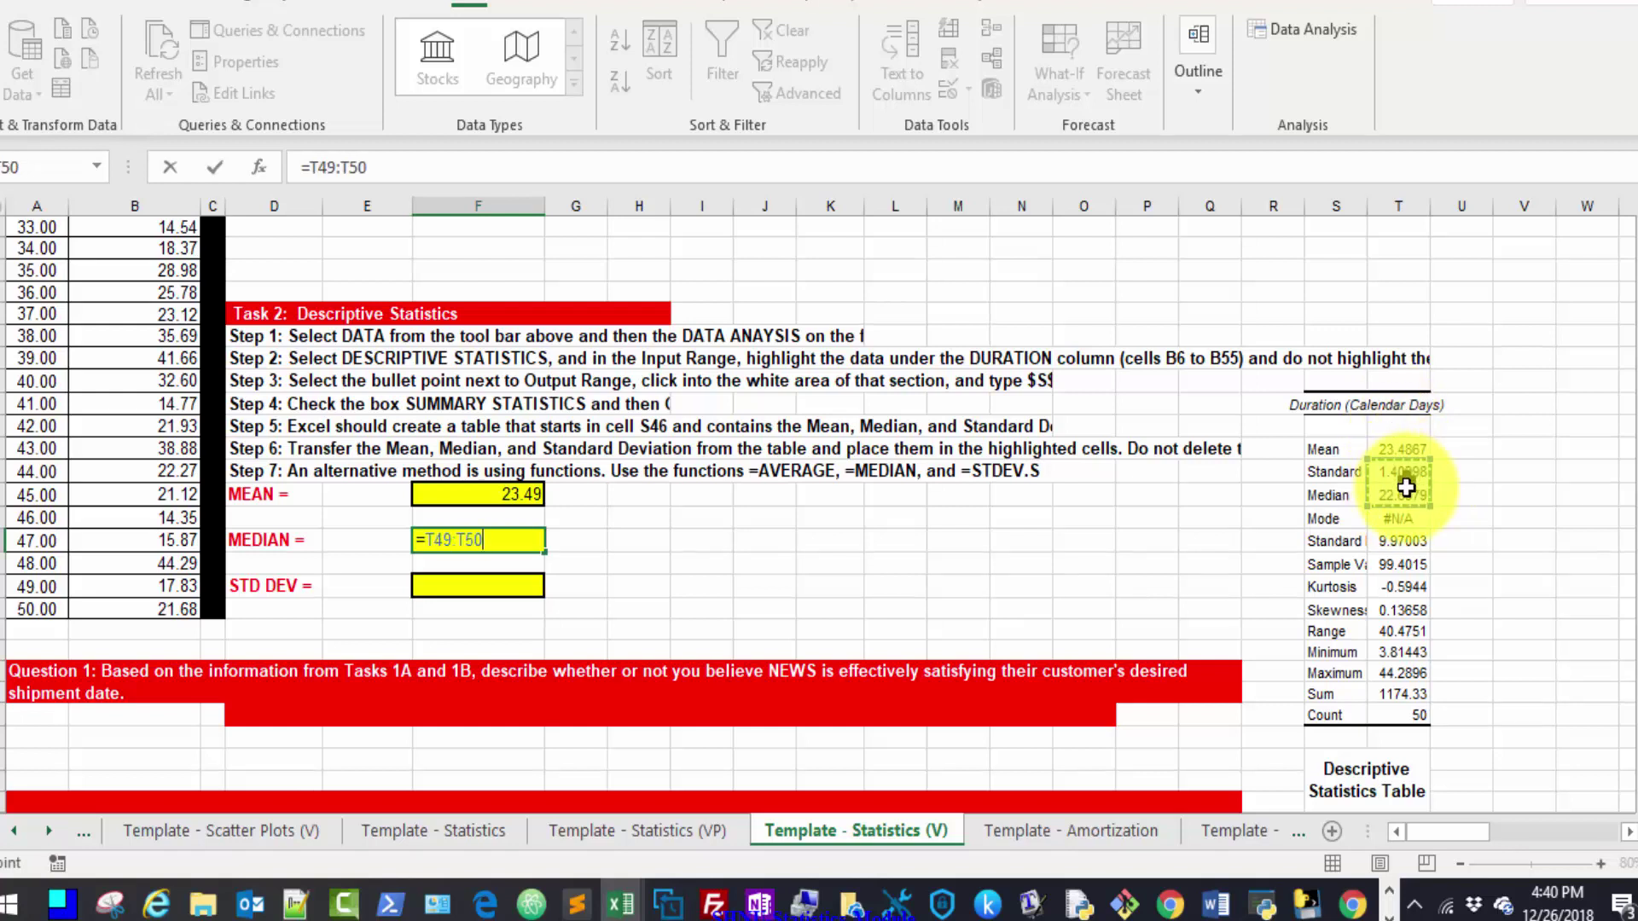
{"action": "left_click", "coordinate": [1405, 493]}
{"action": "key", "text": "Return"}
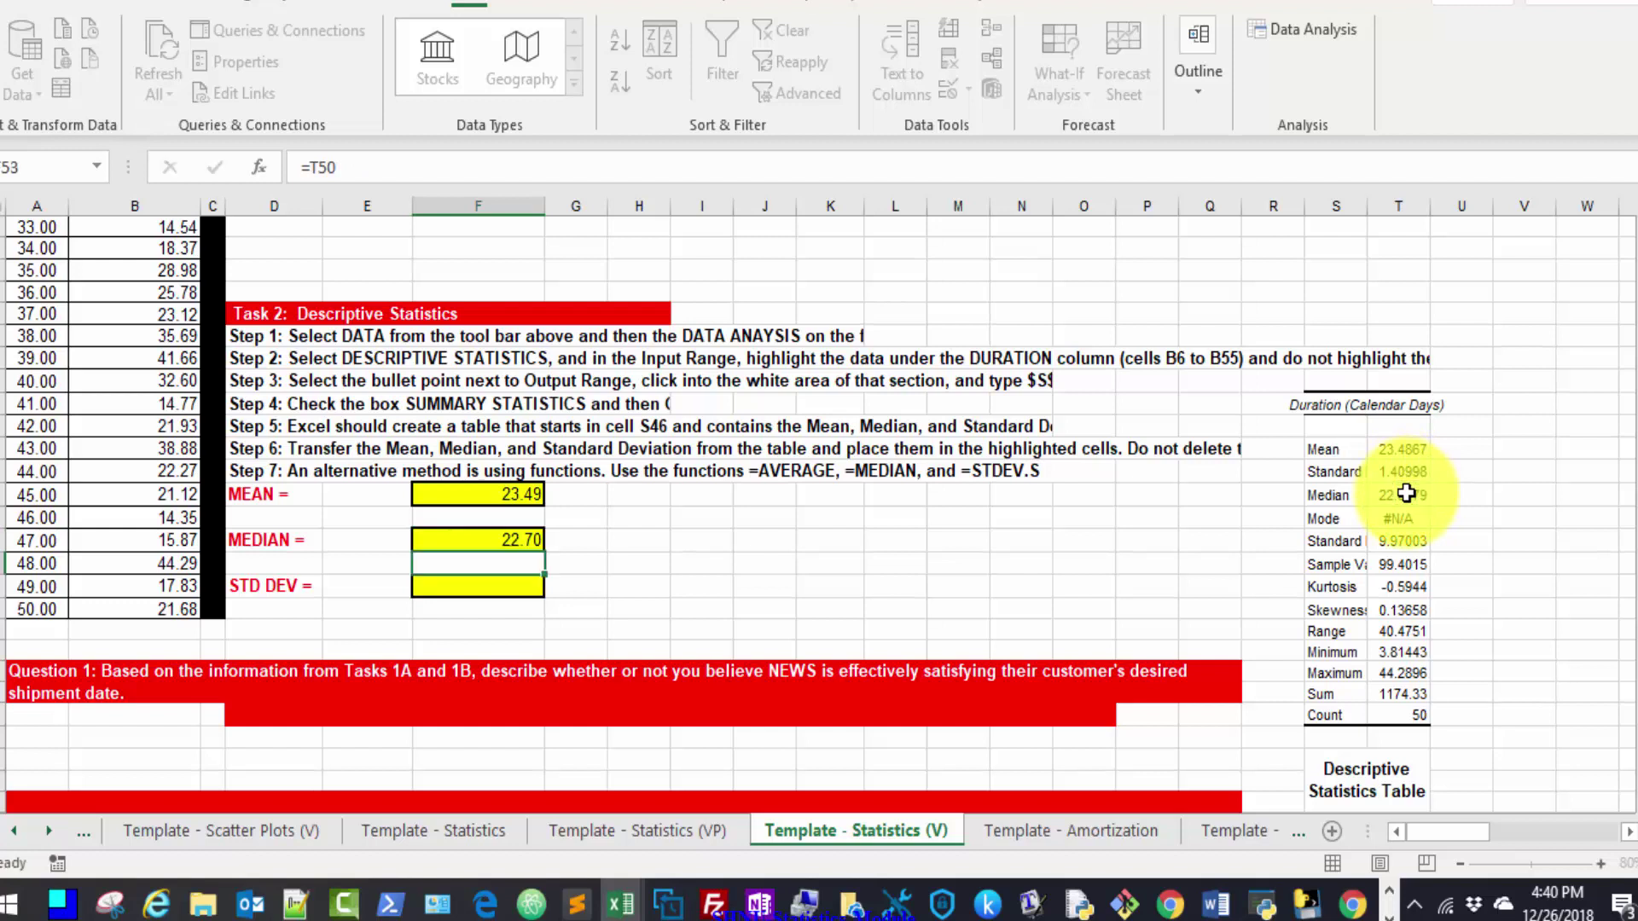
Fill the highlighted STD DEV cell with the formula =T52, referencing the Standard Deviation in the descriptive statistics table
{"action": "left_click", "coordinate": [514, 581]}
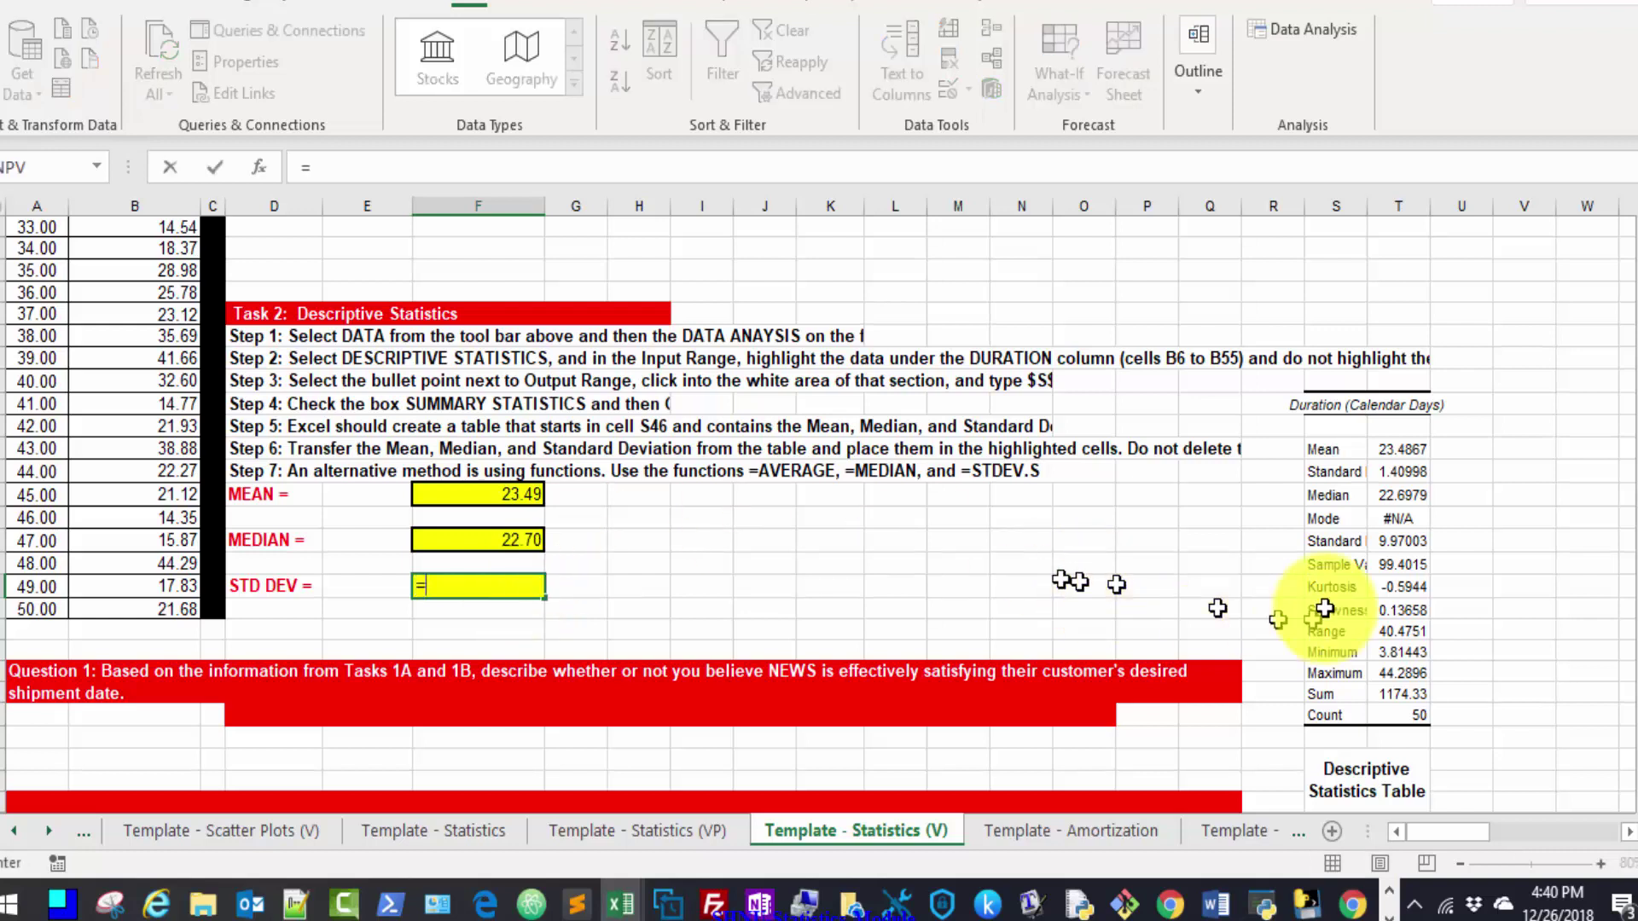
{"action": "type", "text": "="}
{"action": "left_click", "coordinate": [1390, 541]}
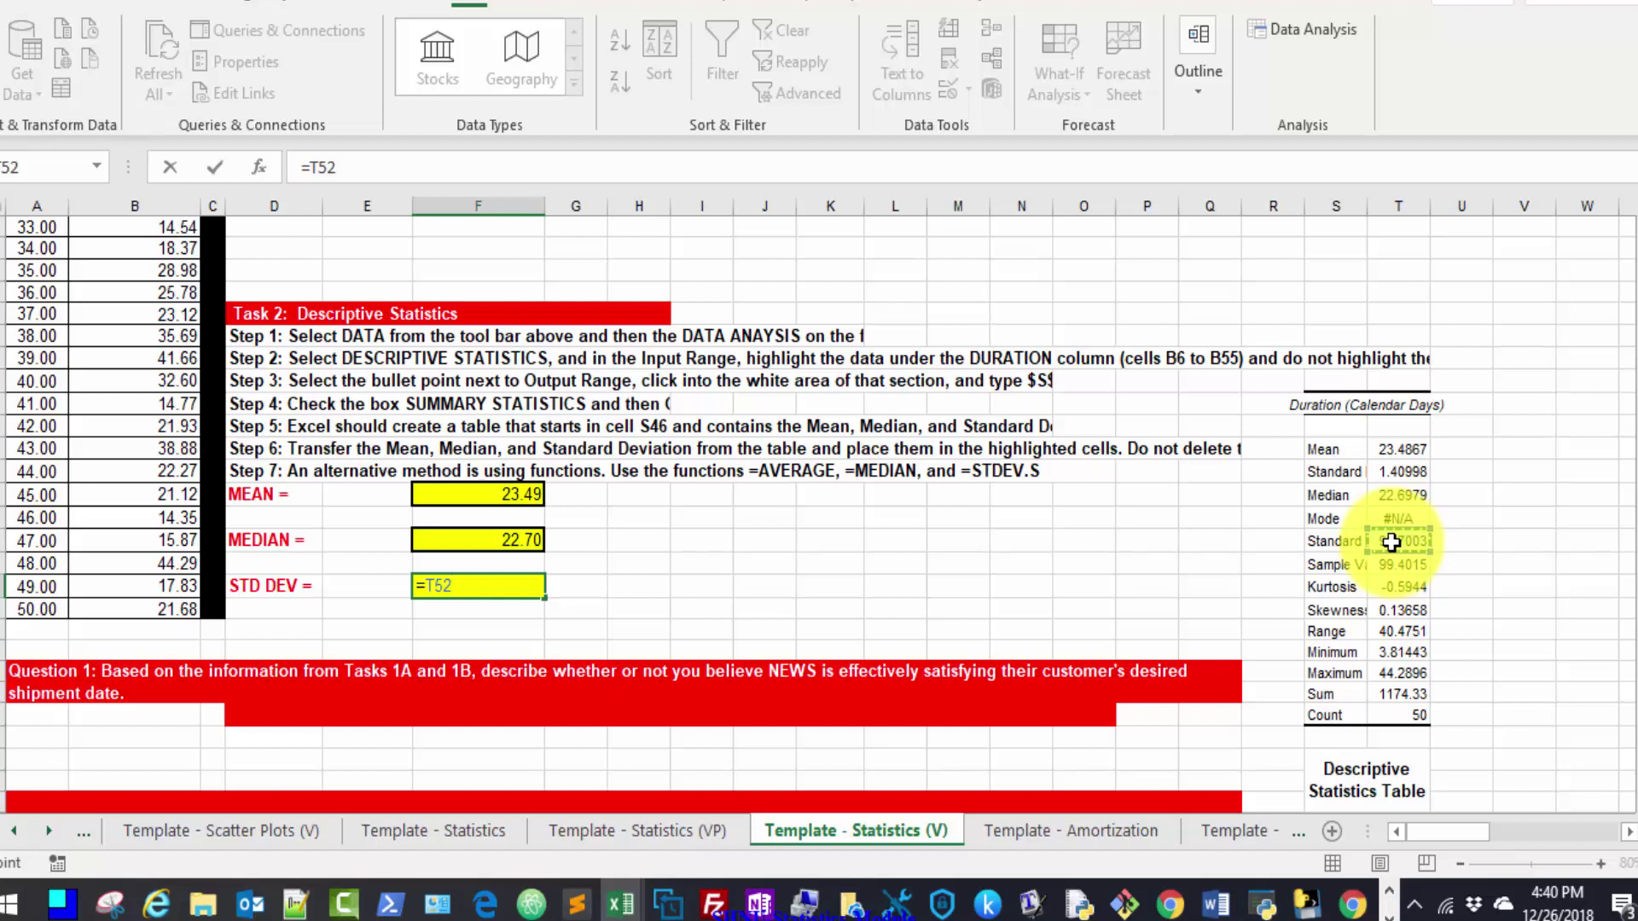
{"action": "key", "text": "Return"}
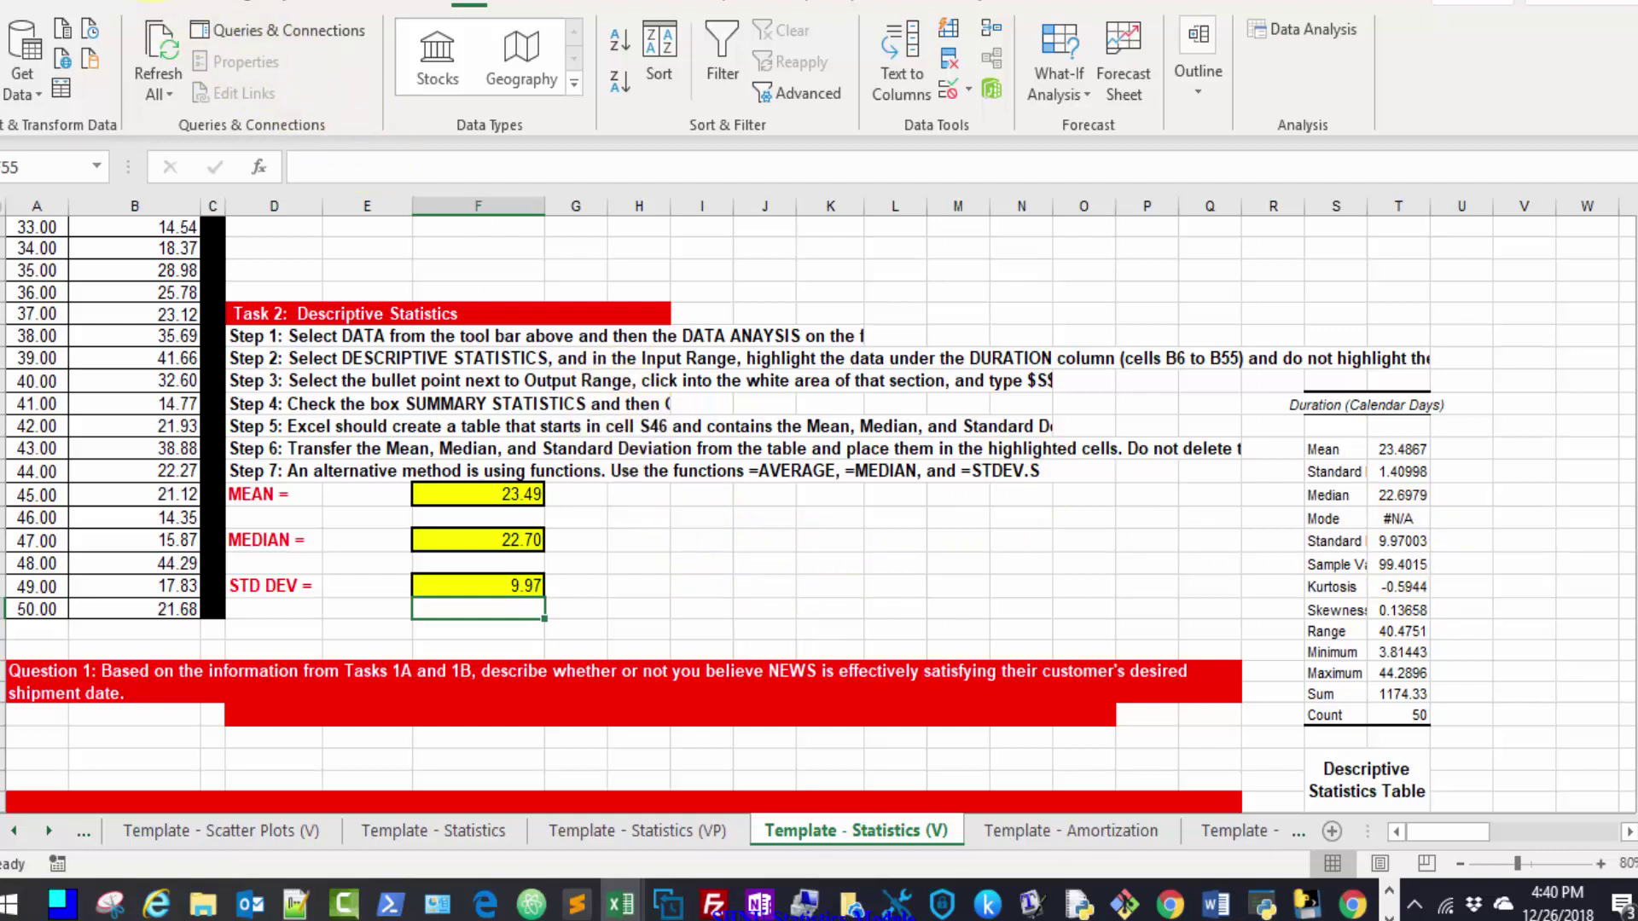
Check the mean, median and standard deviation formulas on Template - Statistics (VP) against those on Template - Statistics (V)
{"action": "left_click", "coordinate": [584, 493]}
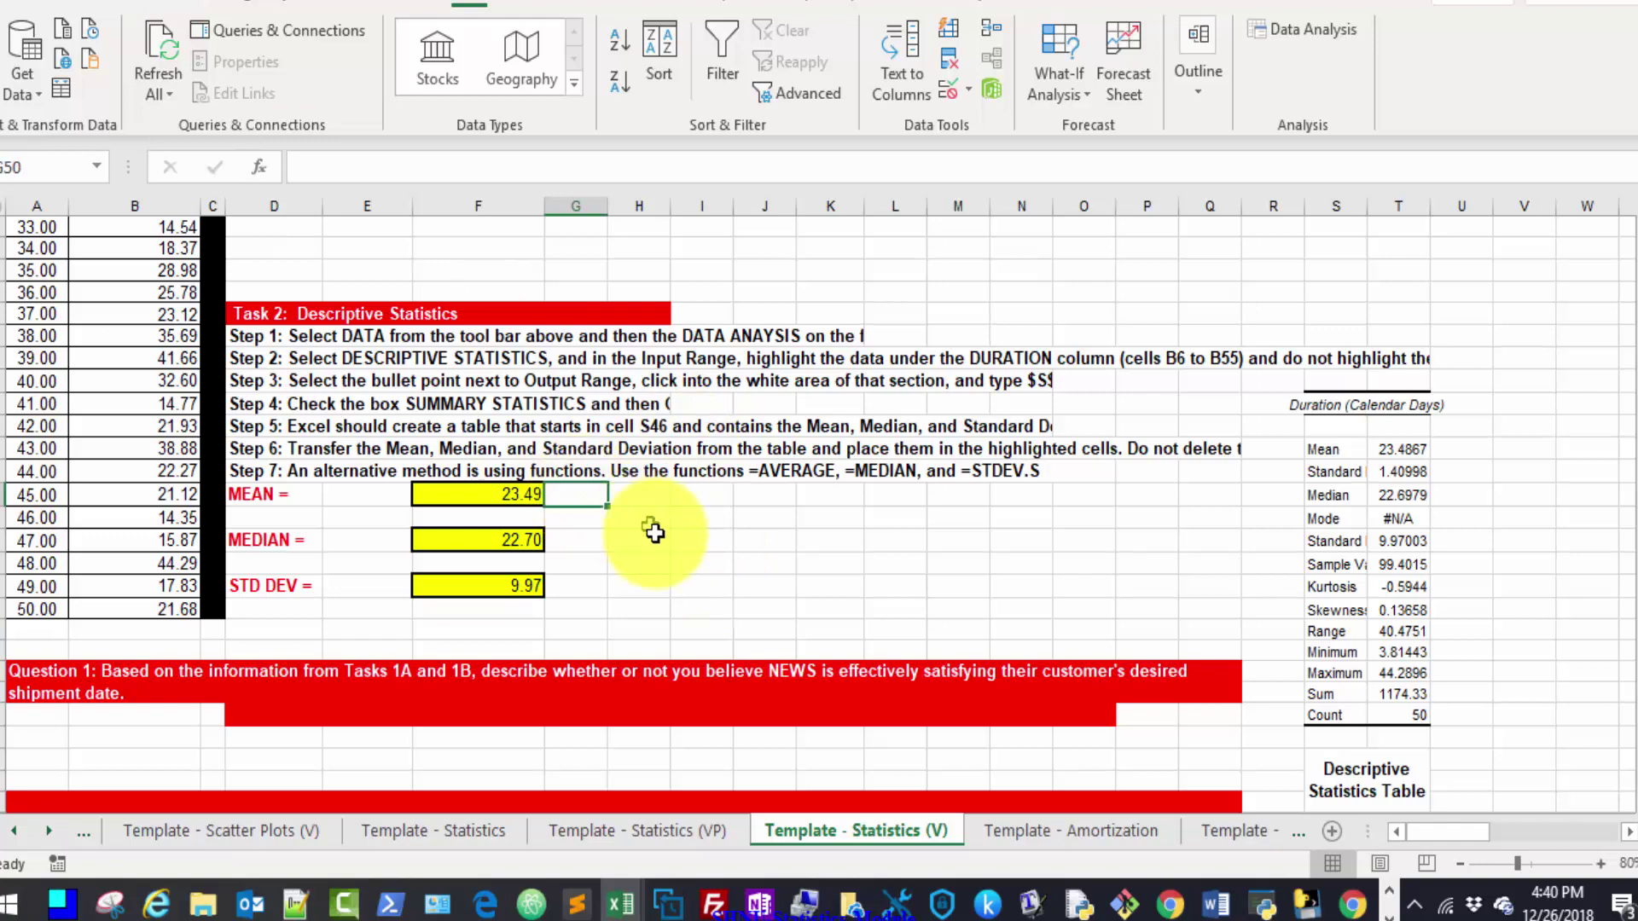
{"action": "left_click", "coordinate": [708, 829]}
{"action": "left_click", "coordinate": [508, 555]}
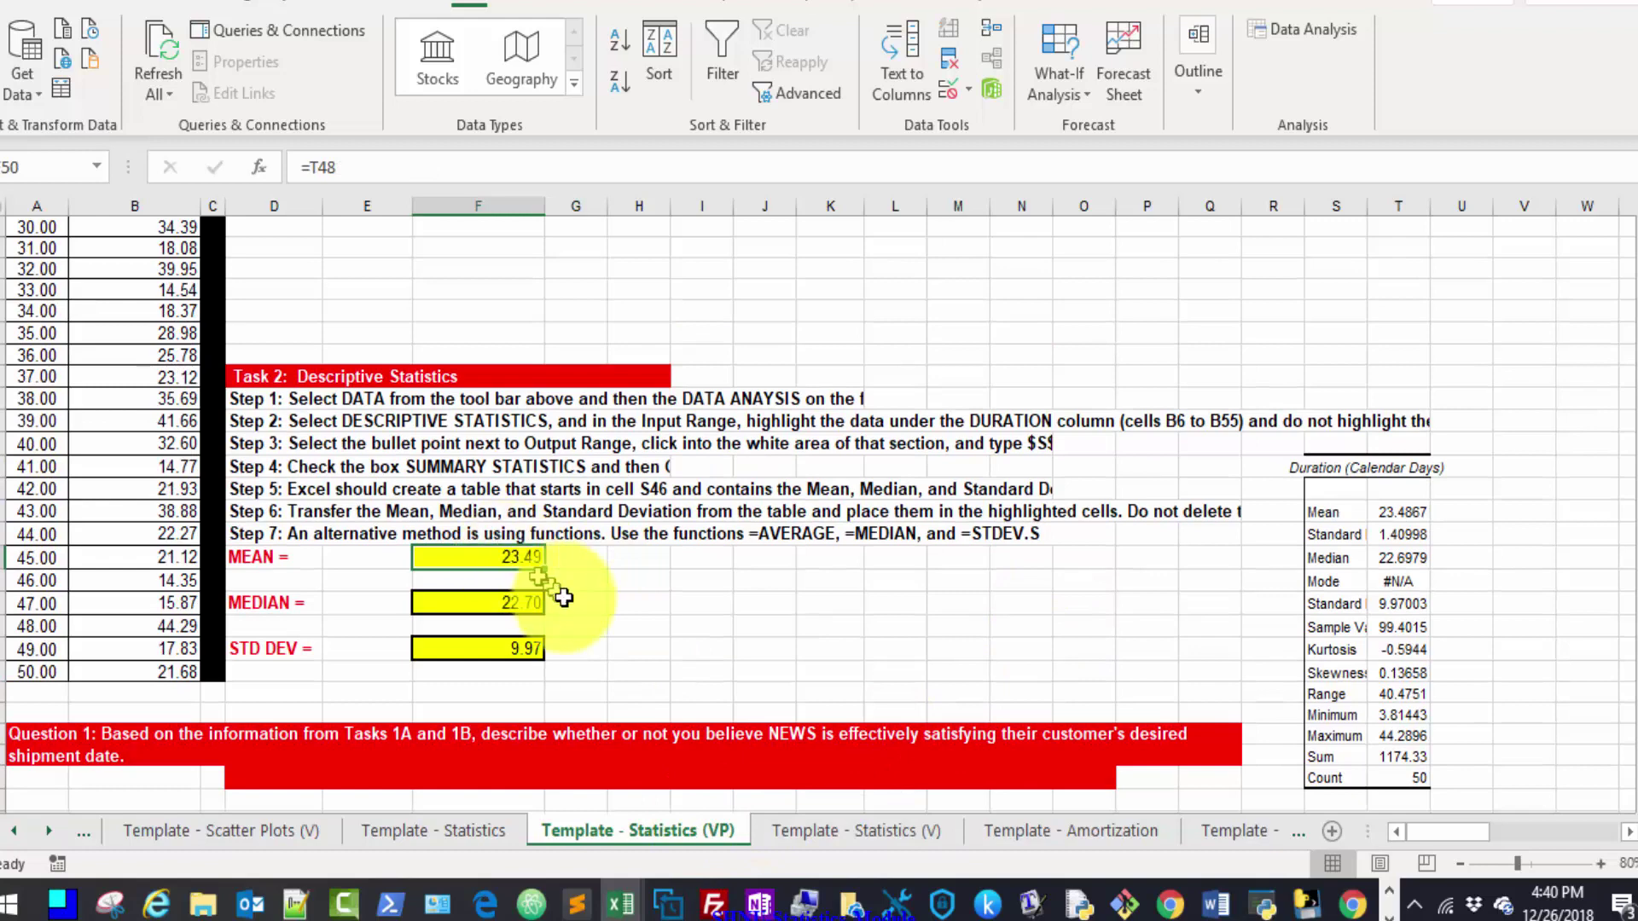
{"action": "left_click", "coordinate": [499, 603]}
{"action": "left_click", "coordinate": [495, 650]}
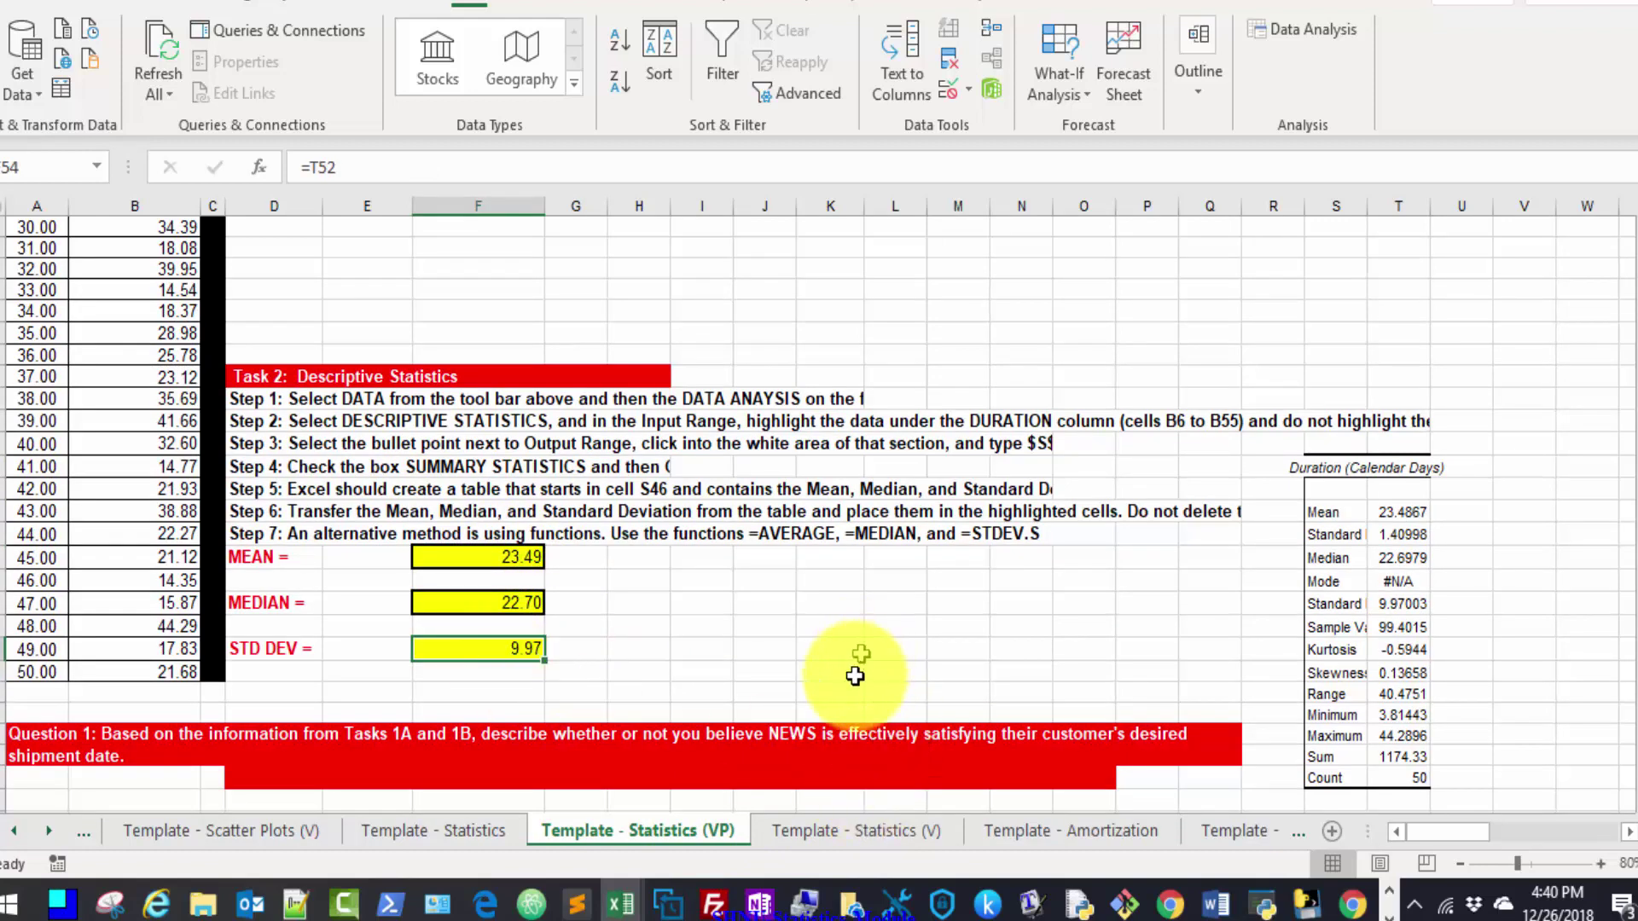
{"action": "left_click", "coordinate": [829, 834]}
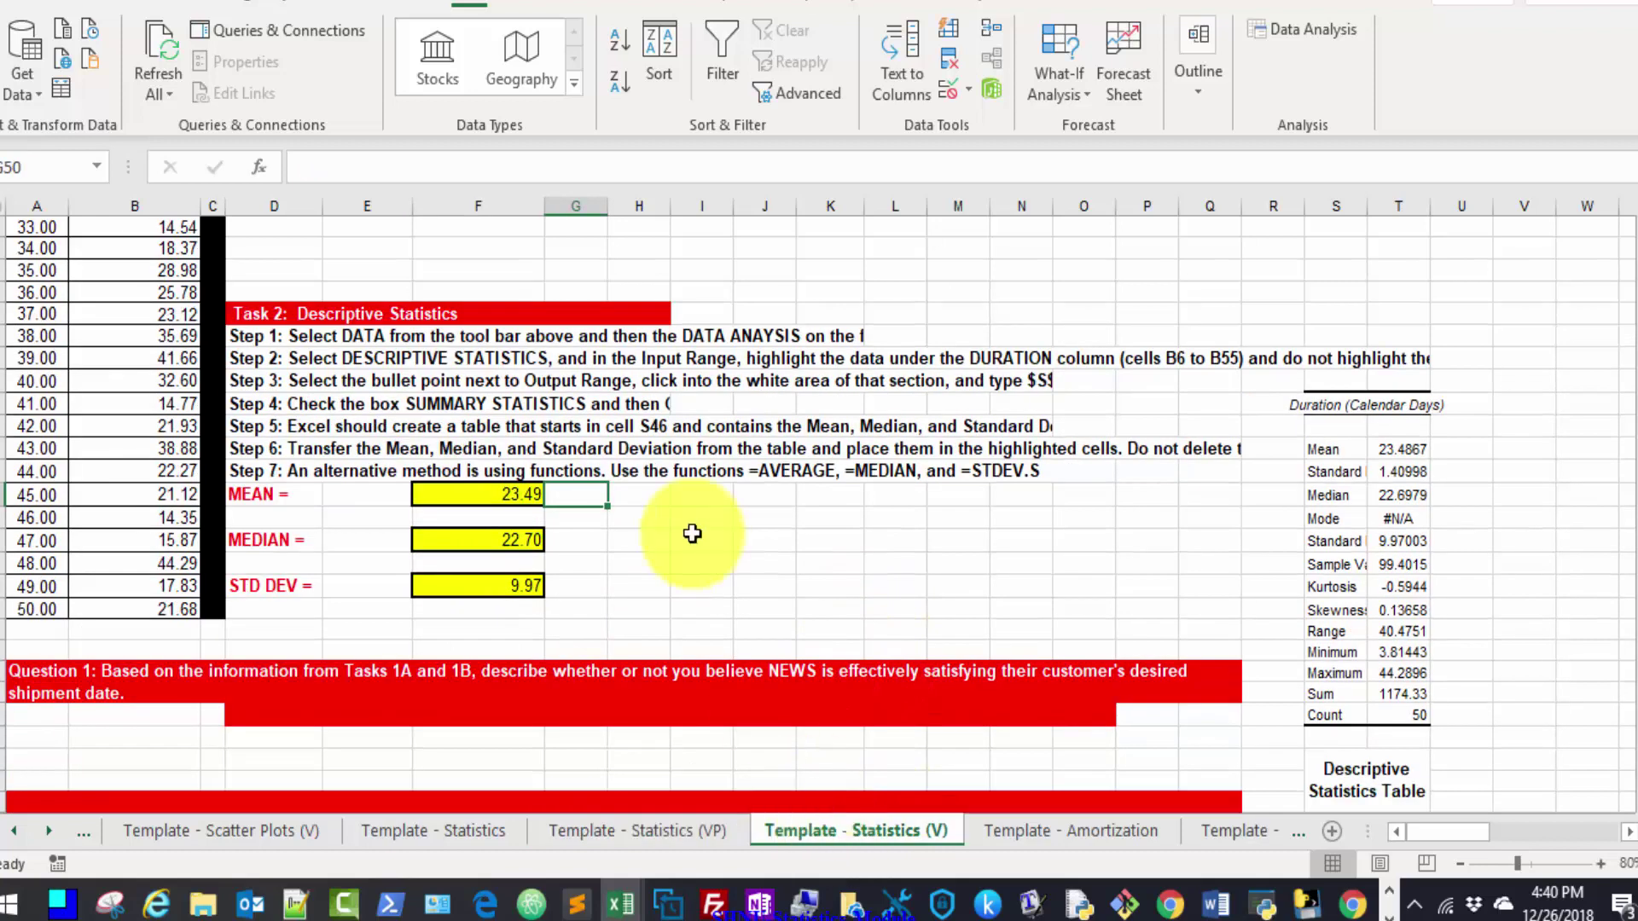
{"action": "left_click", "coordinate": [526, 588]}
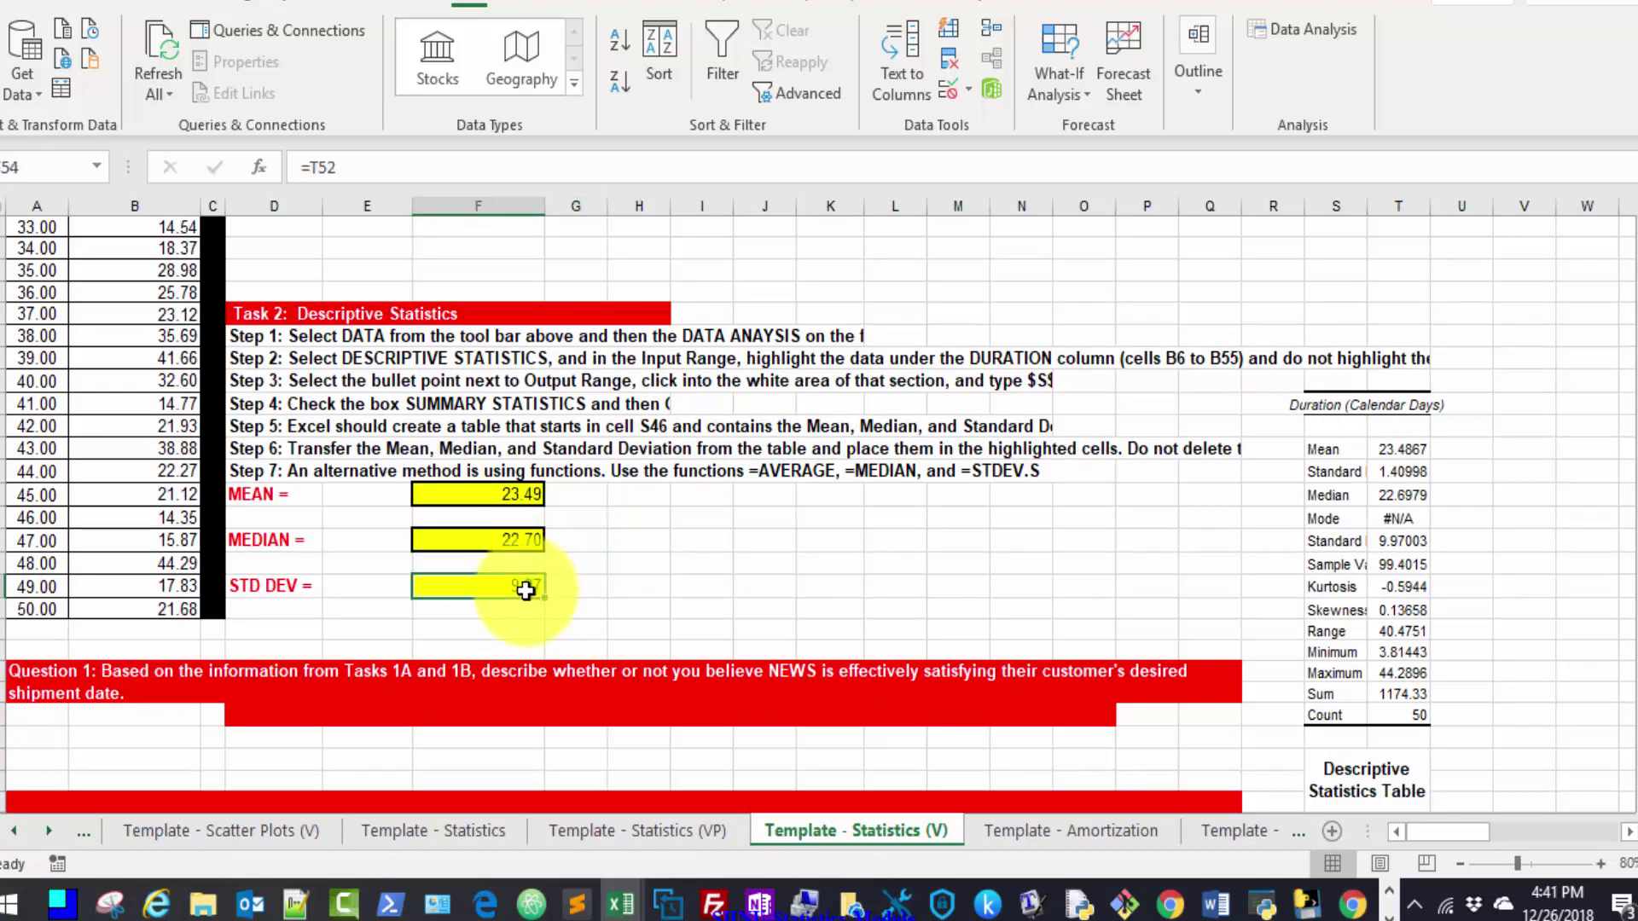
{"action": "left_click", "coordinate": [703, 589]}
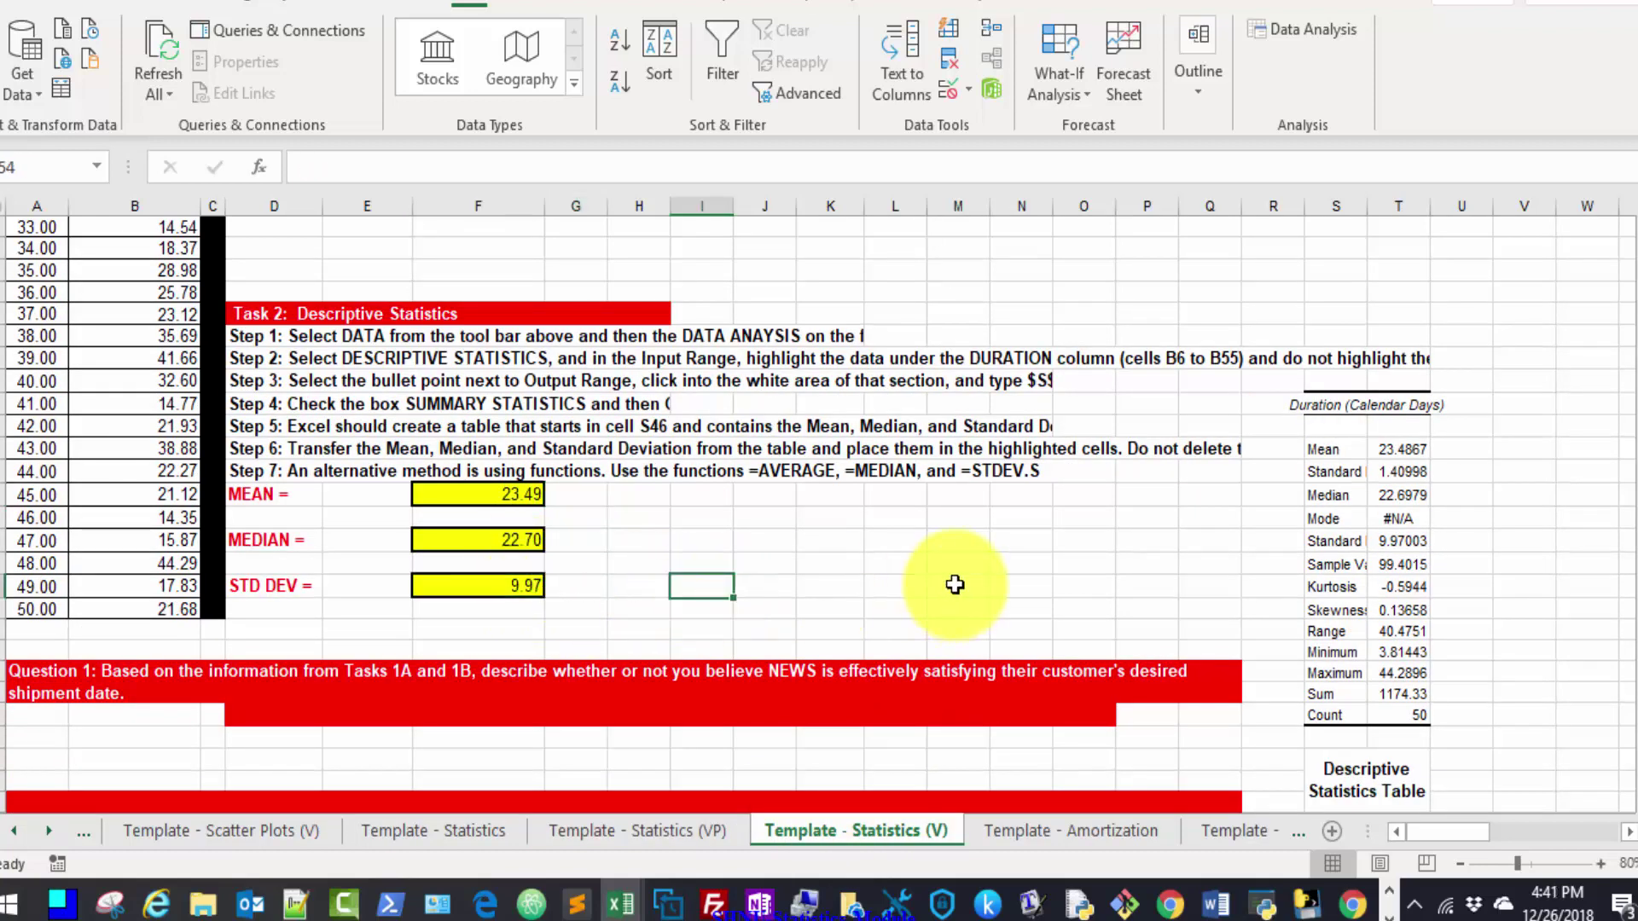
Review the beginning of Template - Statistics (V) and of the completed Template - Statistics (VP) sheet
{"action": "left_click_drag", "start_coordinate": [1627, 571], "coordinate": [1625, 298]}
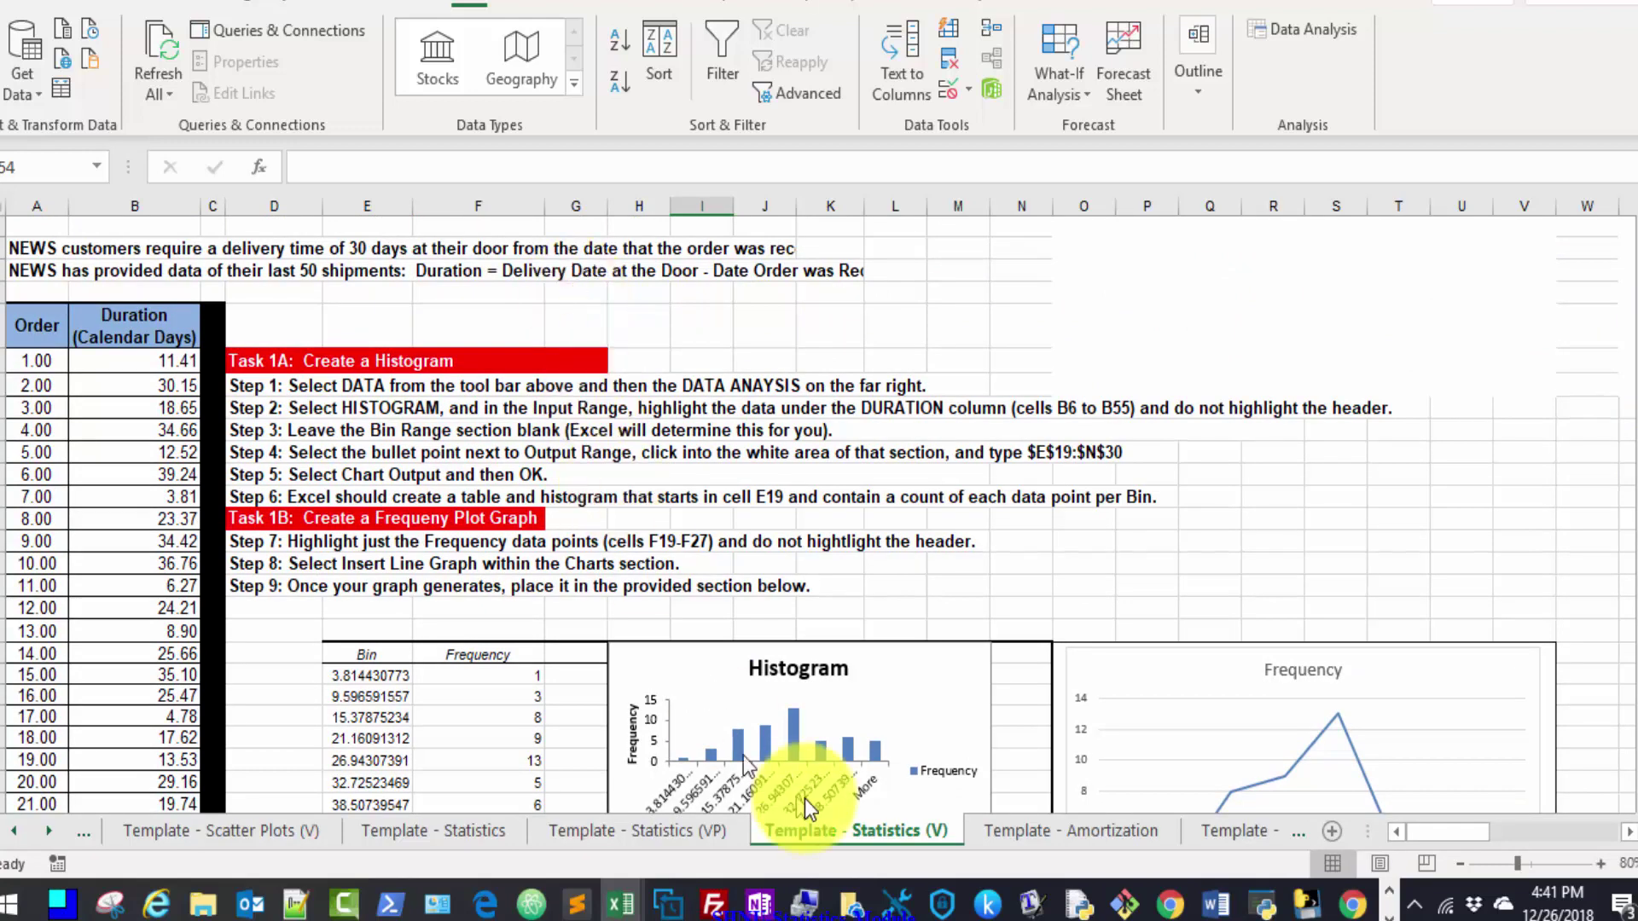
{"action": "left_click", "coordinate": [713, 831]}
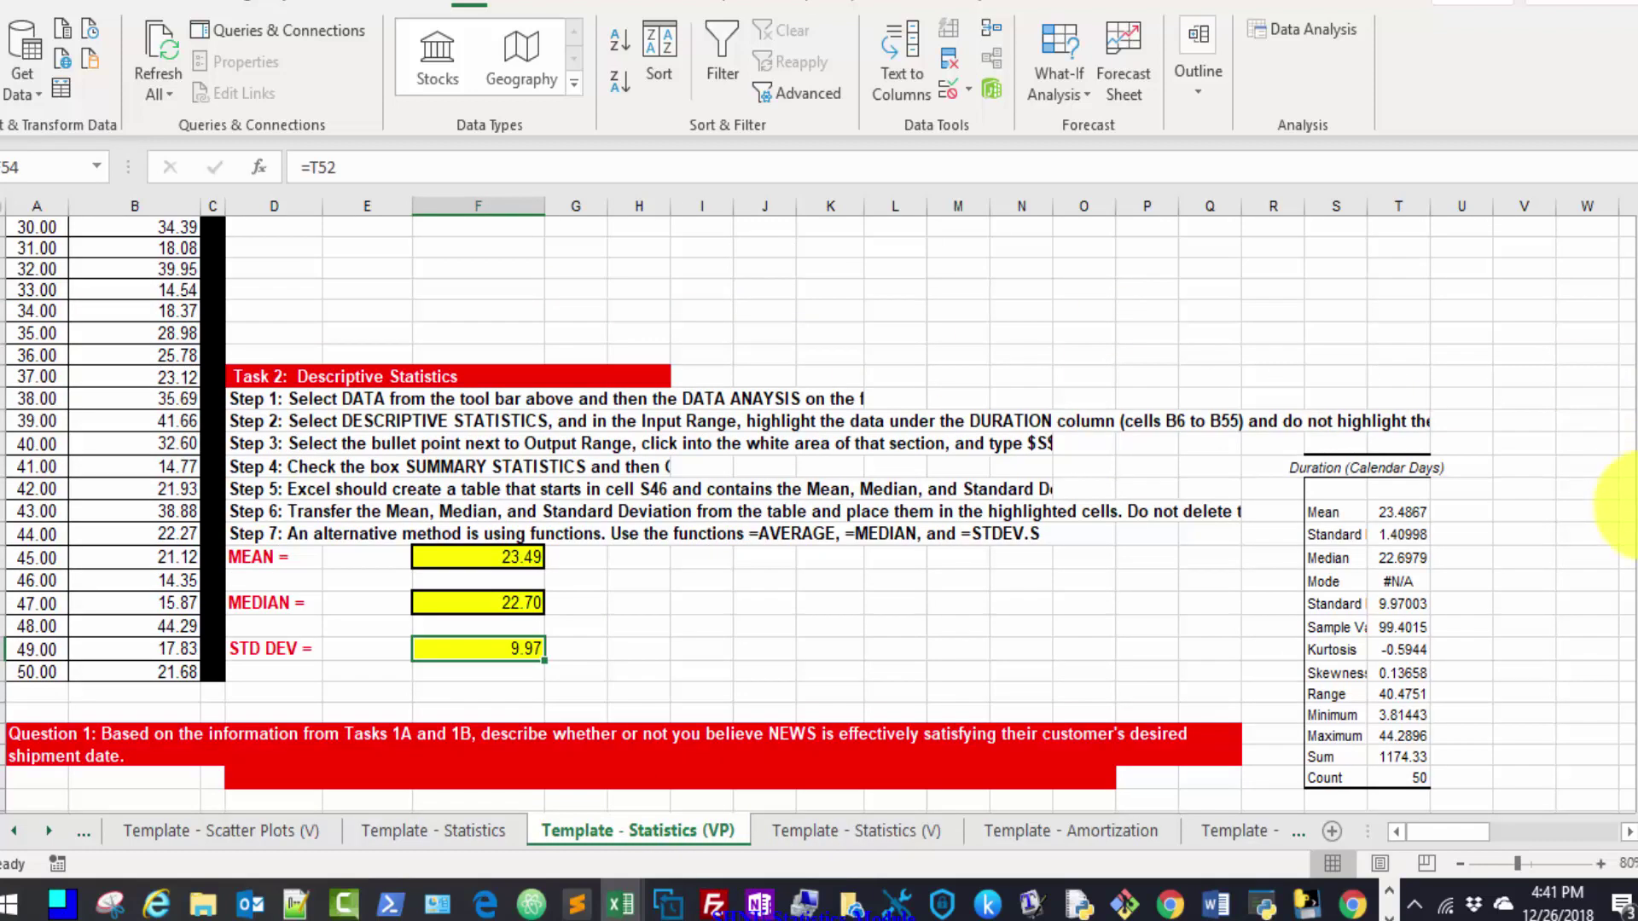
{"action": "left_click_drag", "start_coordinate": [1626, 388], "coordinate": [1621, 254]}
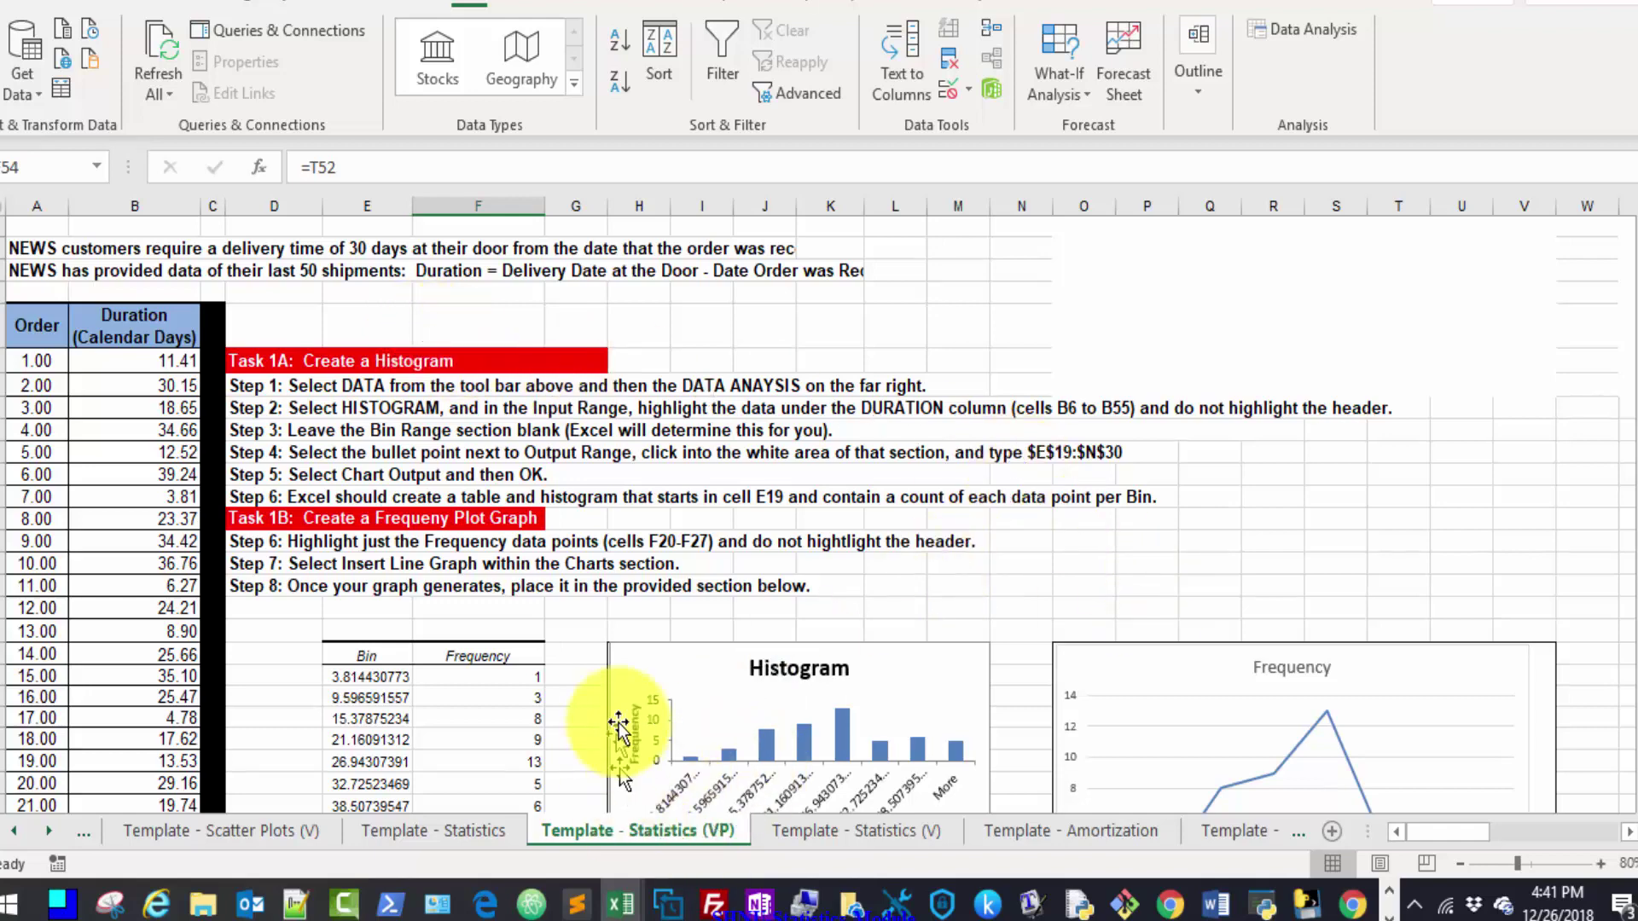
{"action": "left_click", "coordinate": [1387, 915]}
{"action": "left_click", "coordinate": [132, 903]}
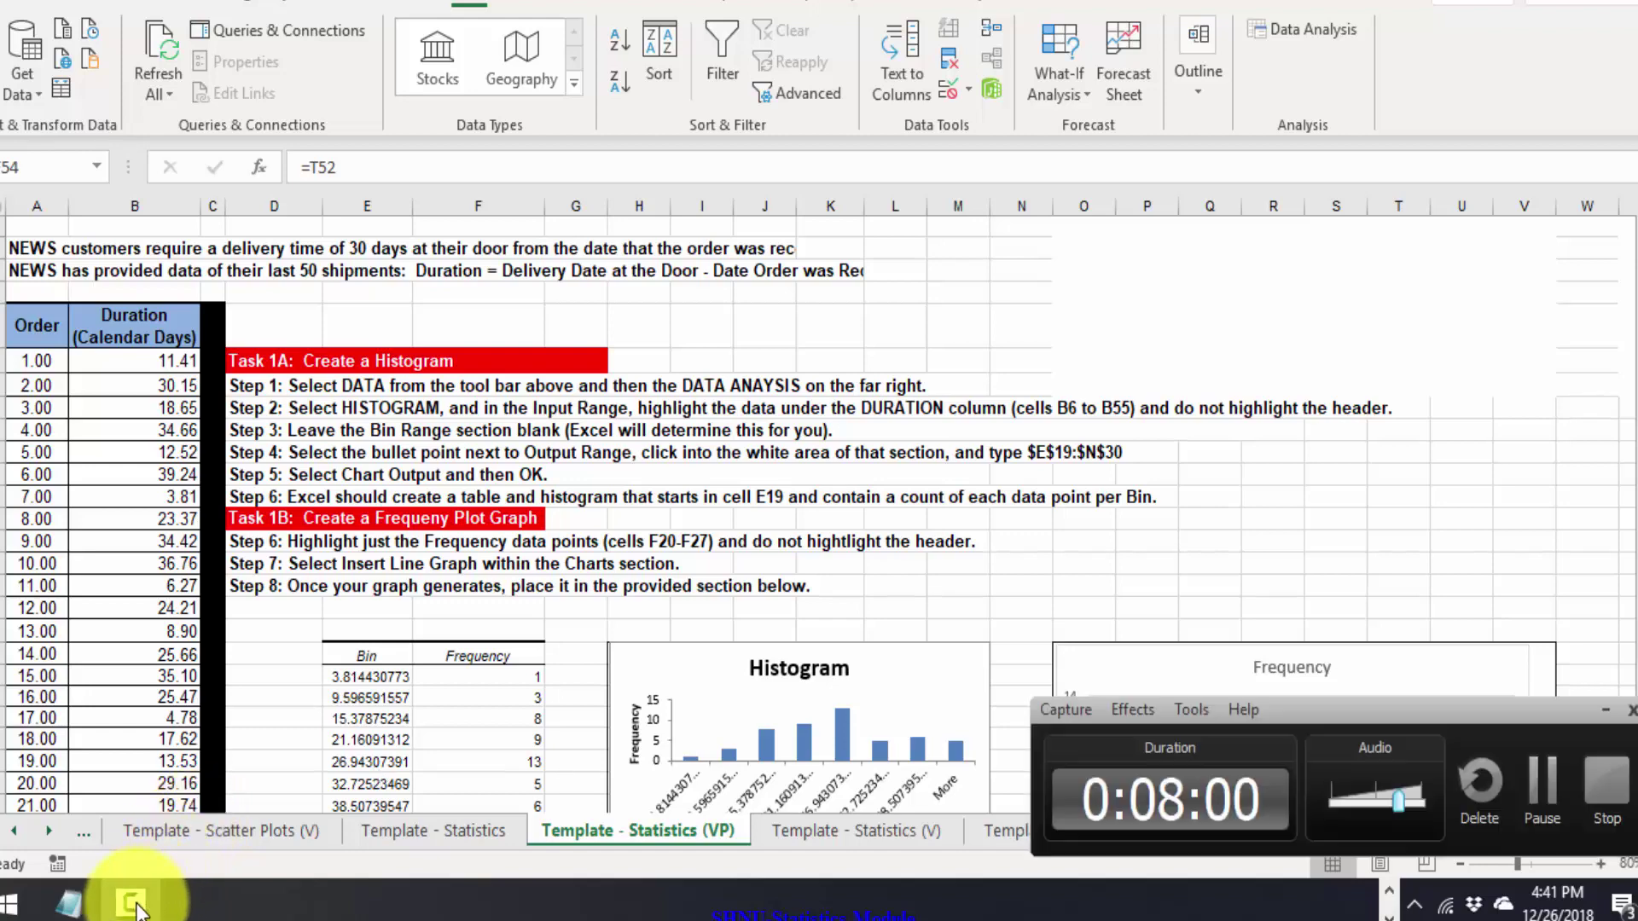